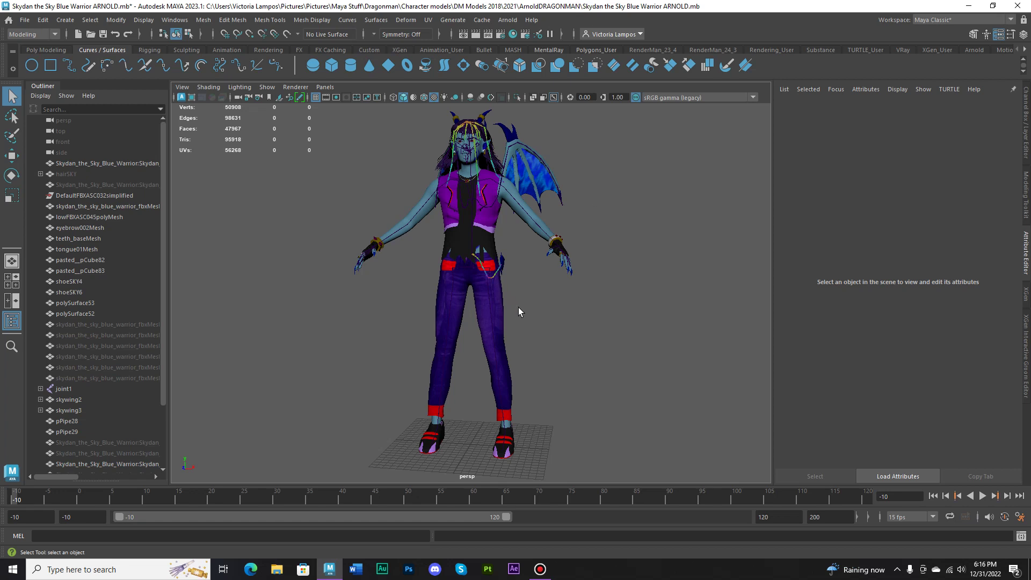
# Step: Examine the character from several angles with the X-ray joint display switched off and back on
pyautogui.keyDown('alt'); pyautogui.moveTo(528, 285); pyautogui.dragTo(533, 340, button='middle'); pyautogui.keyUp('alt')
pyautogui.keyDown('alt'); pyautogui.moveTo(534, 340); pyautogui.dragTo(519, 337); pyautogui.keyUp('alt')
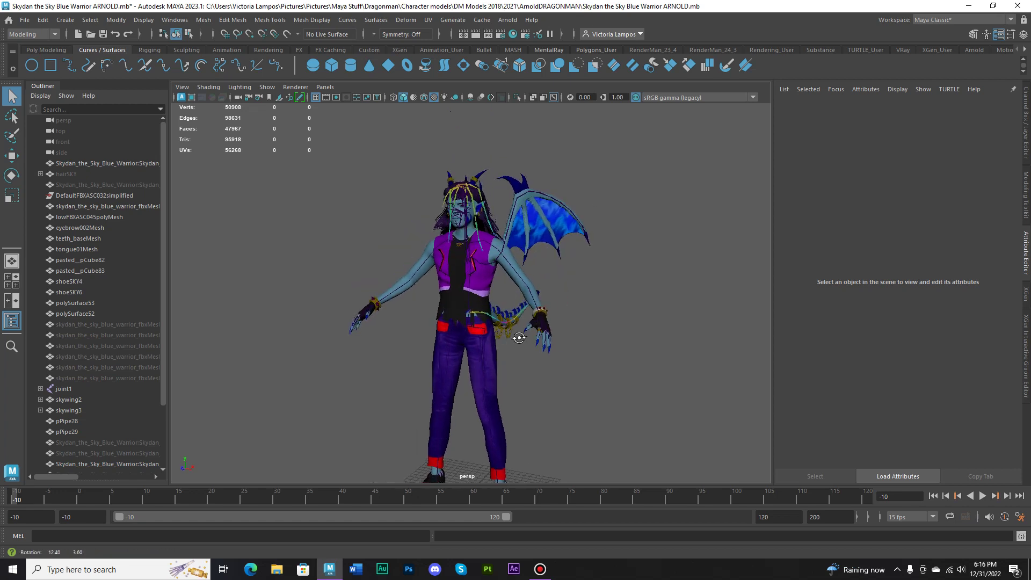
pyautogui.click(553, 99)
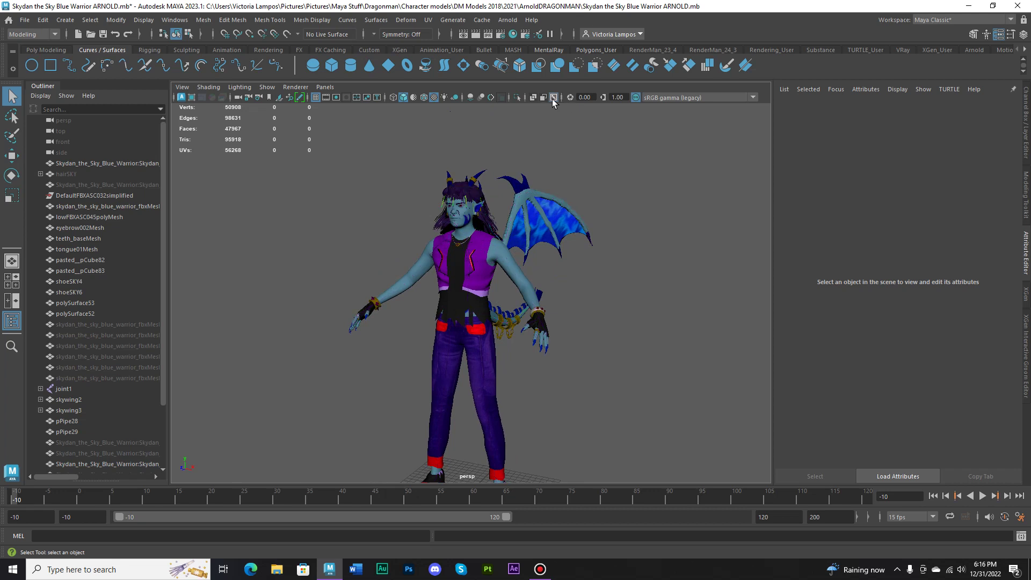
pyautogui.click(553, 99)
pyautogui.keyDown('alt'); pyautogui.moveTo(517, 291); pyautogui.dragTo(538, 293); pyautogui.keyUp('alt')
pyautogui.keyDown('alt'); pyautogui.moveTo(538, 302); pyautogui.dragTo(537, 259, button='middle'); pyautogui.keyUp('alt')
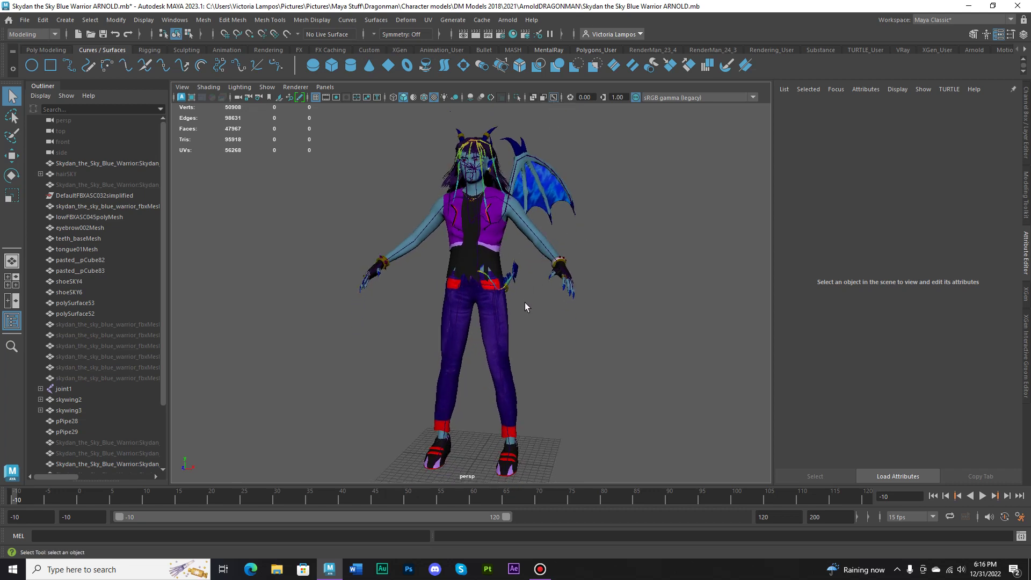
pyautogui.scroll(6, 524, 302)
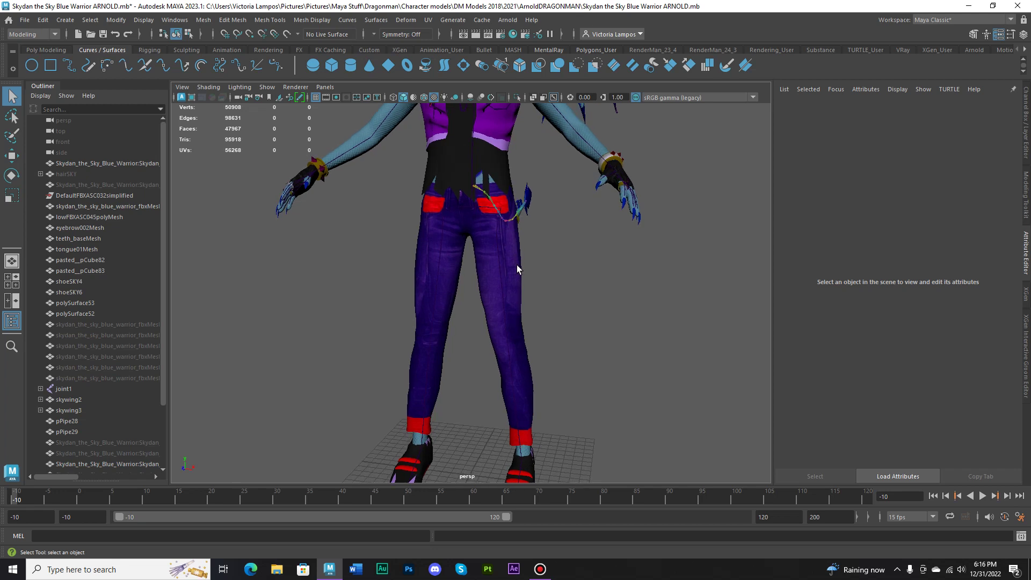
pyautogui.keyDown('alt'); pyautogui.moveTo(516, 269); pyautogui.dragTo(486, 254); pyautogui.keyUp('alt')
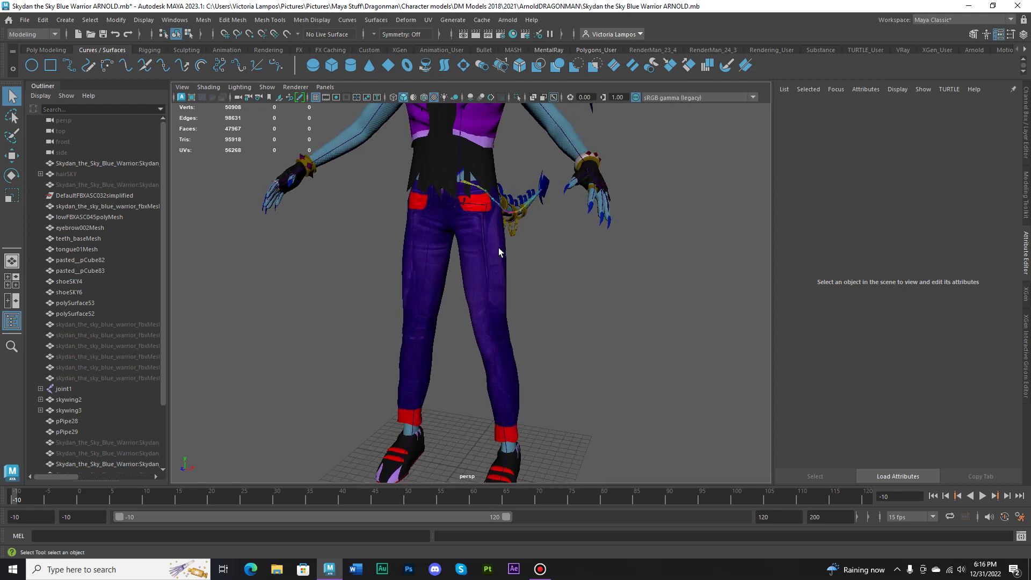
# Step: Select the left upper leg joint and expand its joint hierarchy in the Outliner down to the toe
pyautogui.click(484, 232)
pyautogui.click(41, 389)
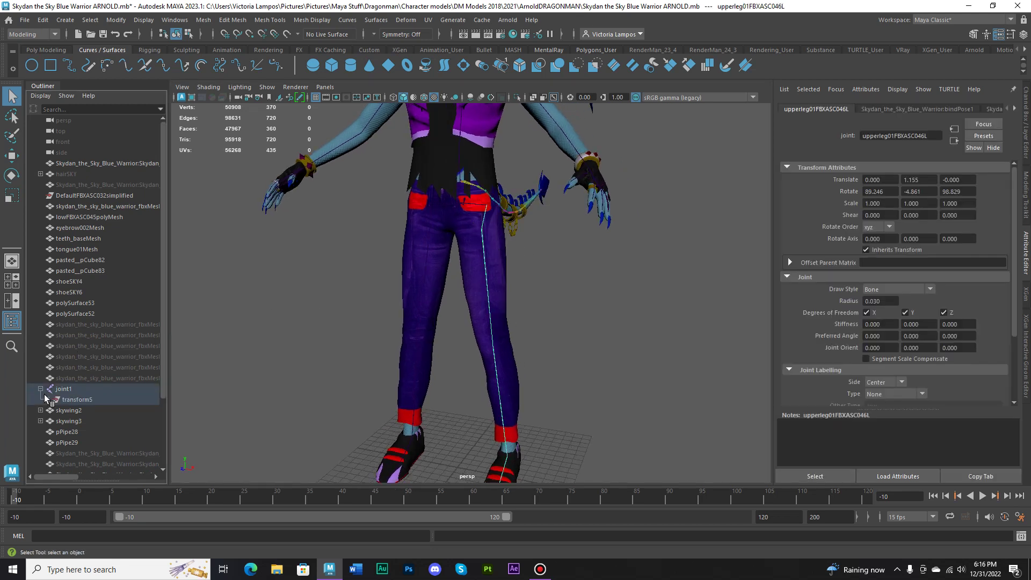
pyautogui.click(47, 400)
pyautogui.click(53, 410)
pyautogui.click(60, 432)
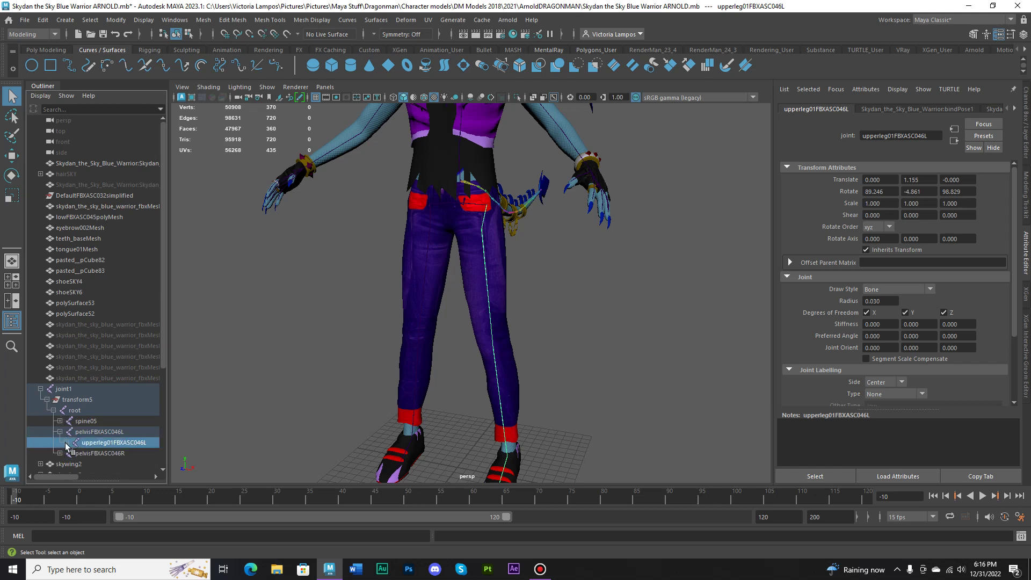
pyautogui.click(66, 442)
pyautogui.scroll(-2, 87, 419)
pyautogui.click(72, 368)
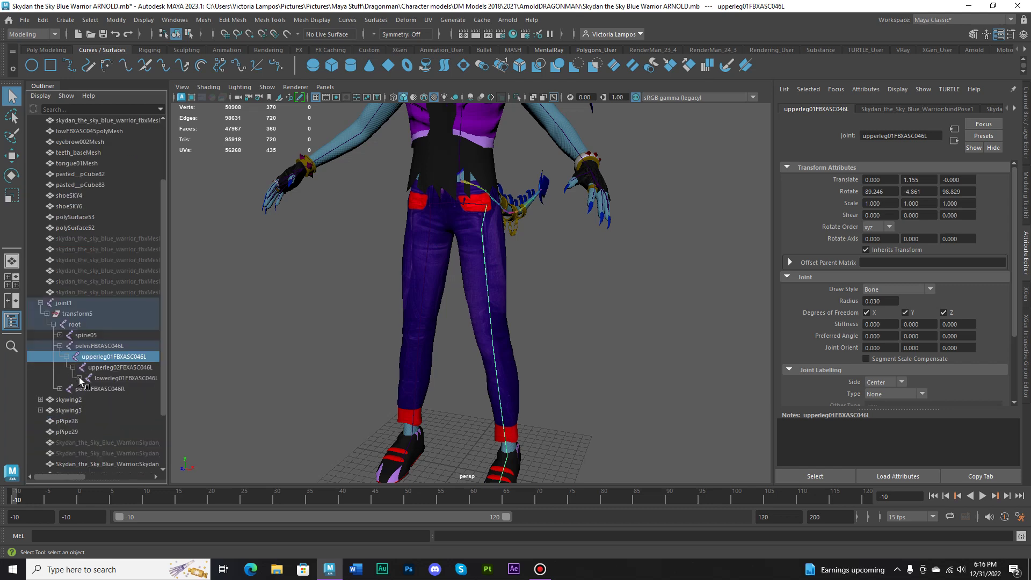
pyautogui.click(79, 378)
pyautogui.click(85, 389)
pyautogui.click(92, 399)
pyautogui.click(98, 410)
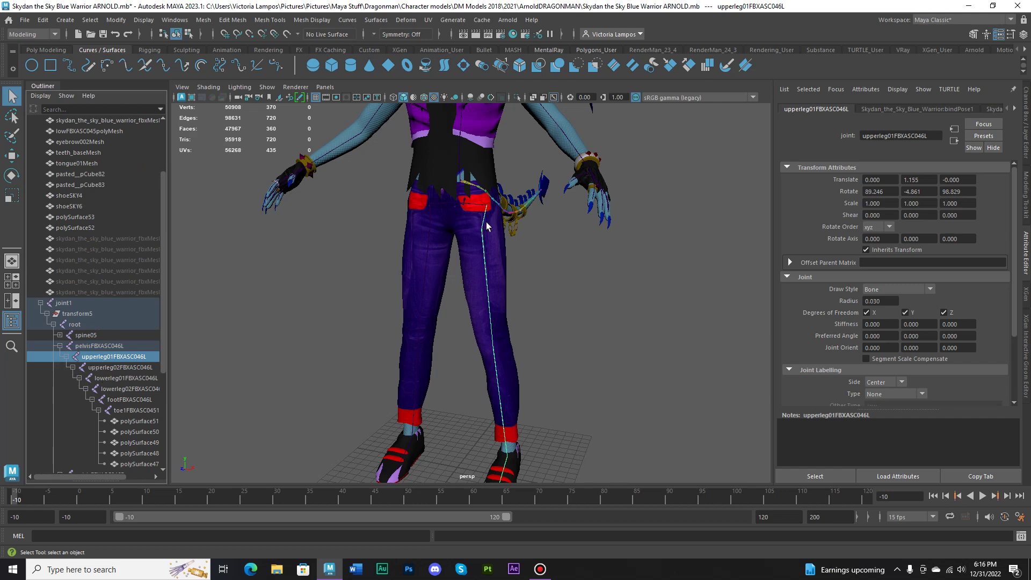
# Step: Switch the workspace commands to the Rigging set
pyautogui.keyDown('alt'); pyautogui.moveTo(516, 344); pyautogui.dragTo(511, 355); pyautogui.keyUp('alt')
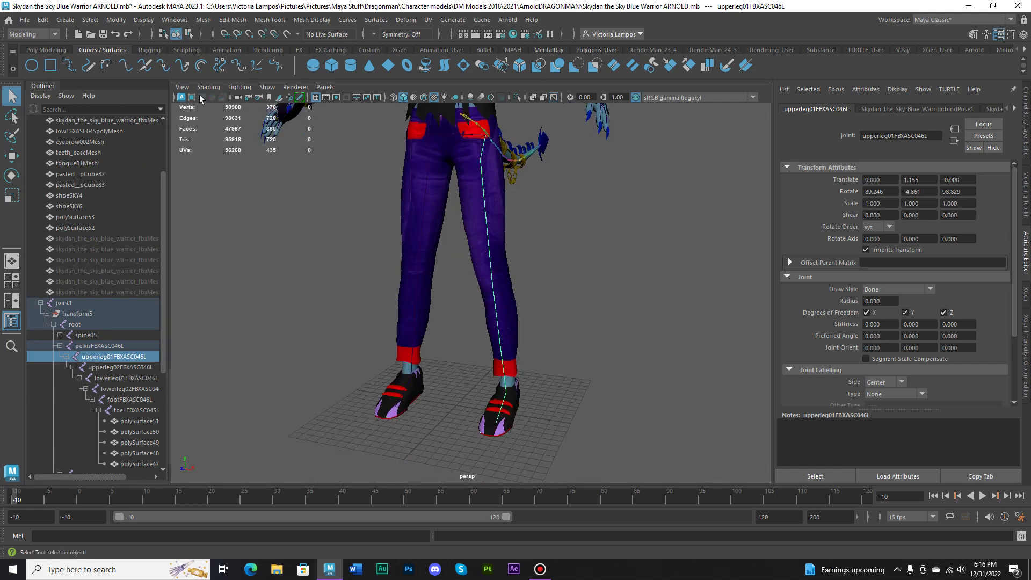
pyautogui.click(32, 33)
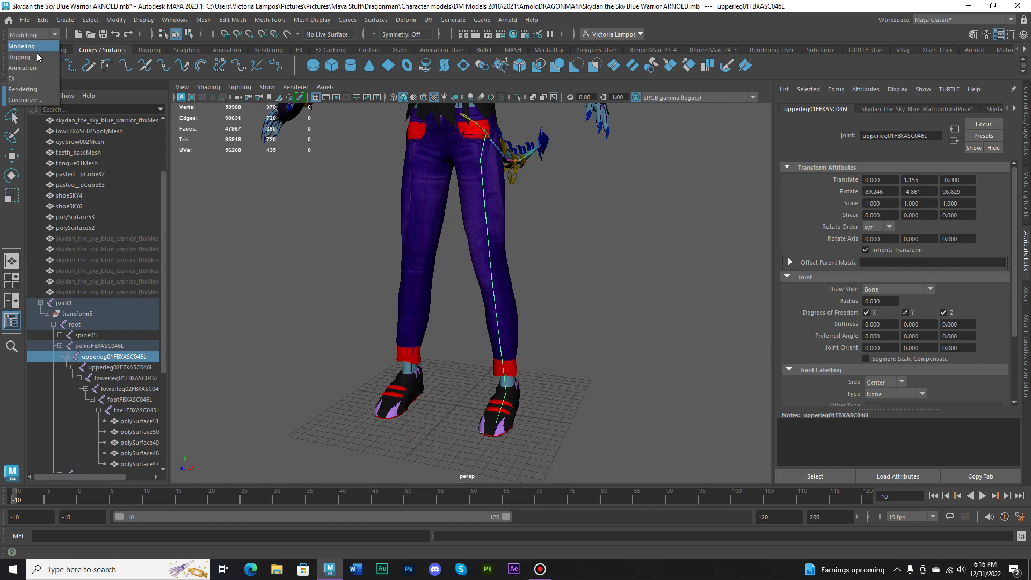
pyautogui.click(26, 55)
# Step: Try to create an IK handle from upperleg01FBXASC046L to the left ankle, and undo it
pyautogui.click(214, 20)
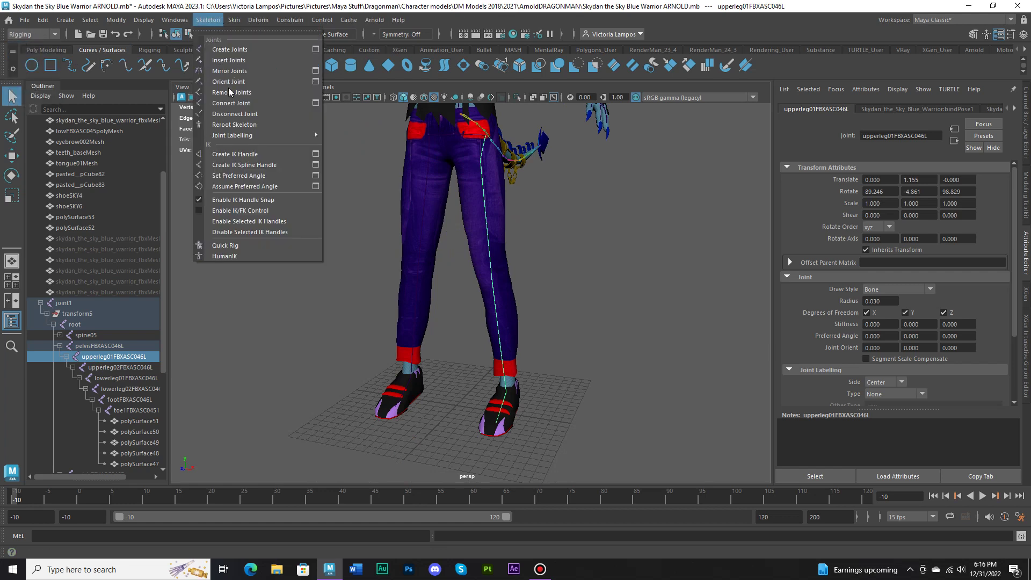
pyautogui.click(247, 154)
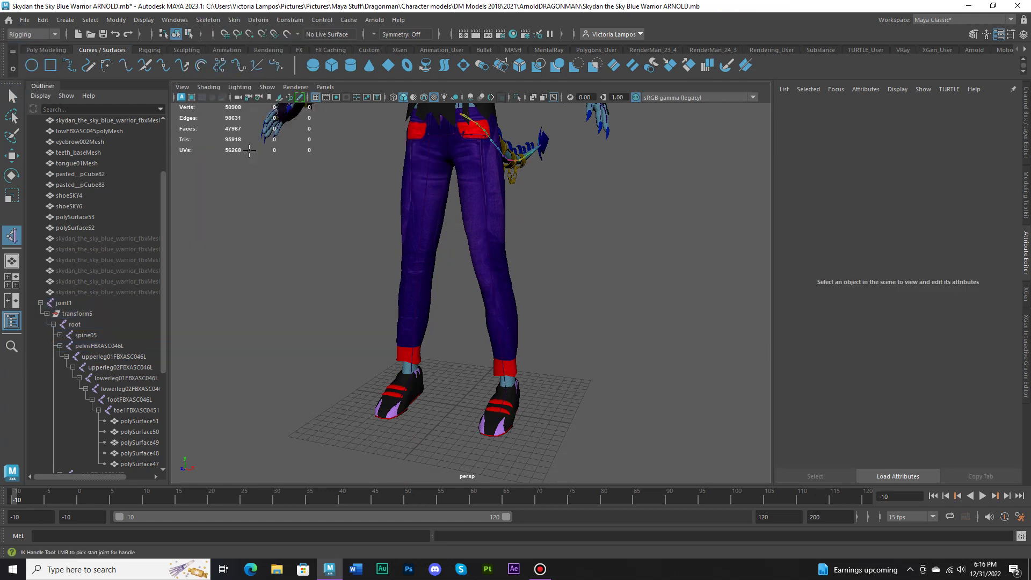
pyautogui.click(117, 358)
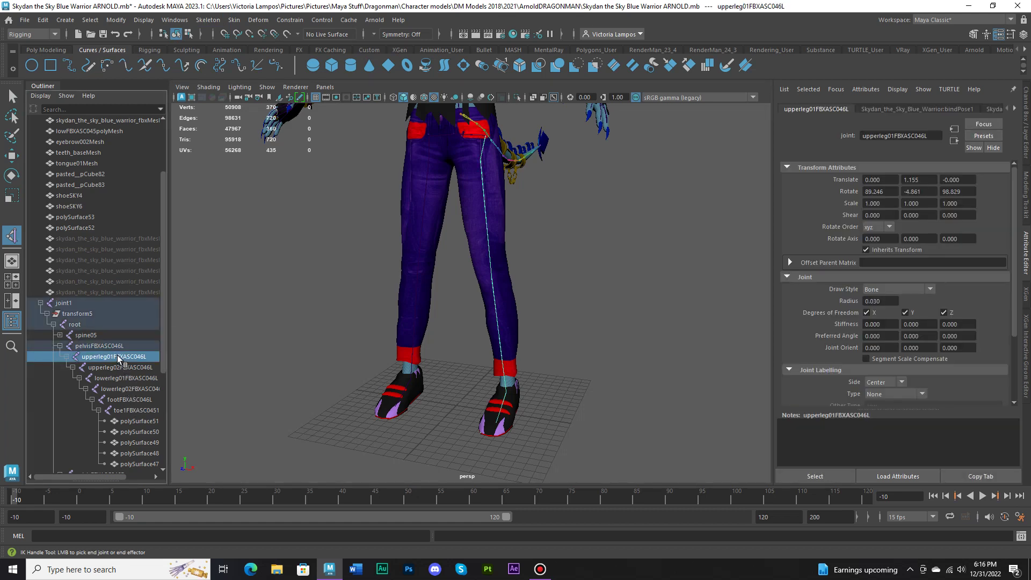
pyautogui.keyDown('alt'); pyautogui.moveTo(447, 403); pyautogui.dragTo(434, 383, button='middle'); pyautogui.keyUp('alt')
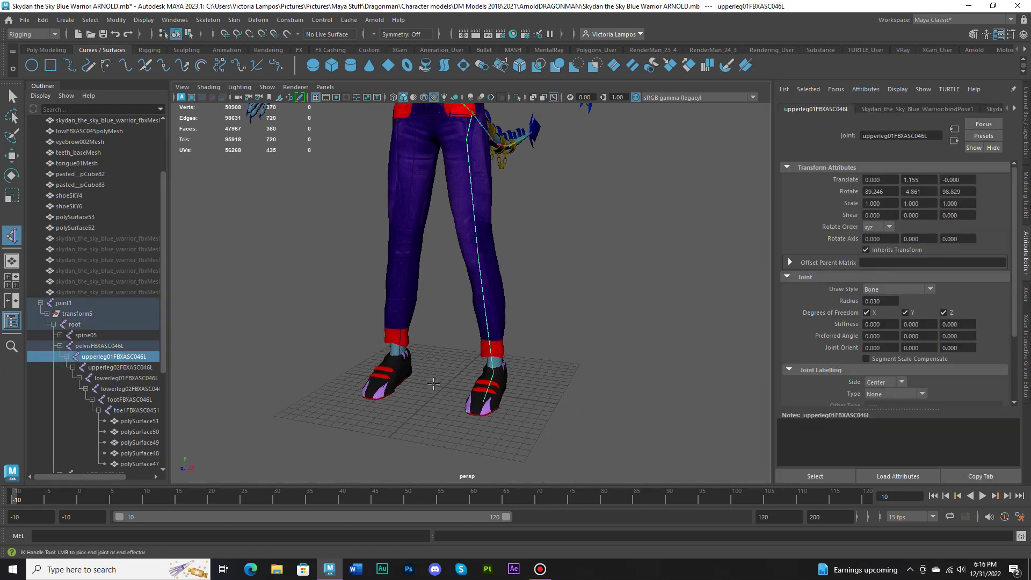
pyautogui.click(493, 372)
pyautogui.keyDown('alt'); pyautogui.moveTo(524, 344); pyautogui.dragTo(549, 337); pyautogui.keyUp('alt')
pyautogui.hotkey('ctrl', 'z')
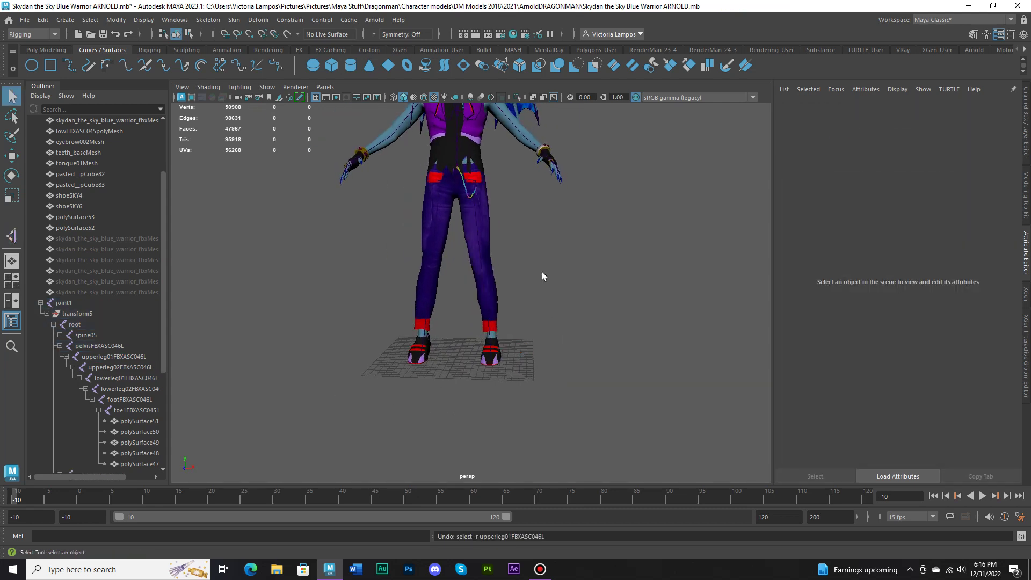
# Step: Set the preferred angle on the left leg's joints, working down the chain from upperleg01FBXASC046L
pyautogui.keyDown('alt'); pyautogui.moveTo(542, 272); pyautogui.dragTo(540, 313, button='middle'); pyautogui.keyUp('alt')
pyautogui.scroll(3, 514, 232)
pyautogui.keyDown('alt'); pyautogui.moveTo(514, 232); pyautogui.dragTo(553, 262); pyautogui.keyUp('alt')
pyautogui.click(469, 209)
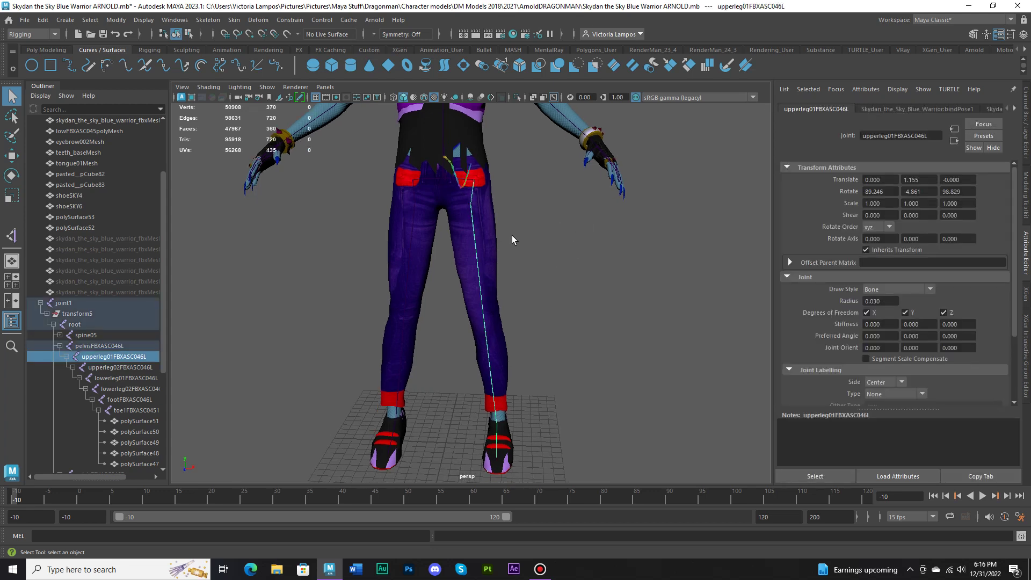
pyautogui.keyDown('shift'); pyautogui.click(136, 388); pyautogui.keyUp('shift')
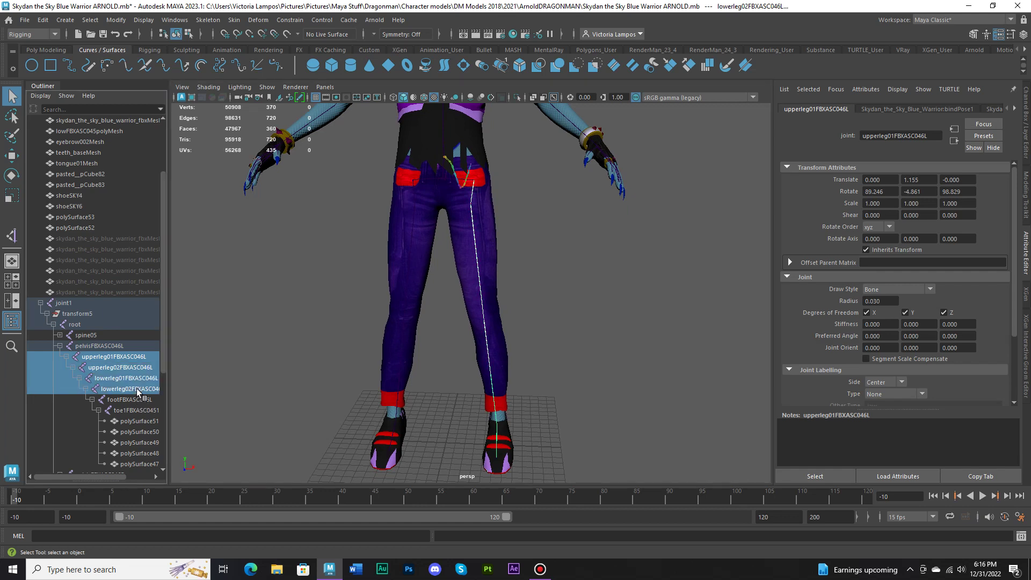
pyautogui.click(477, 216)
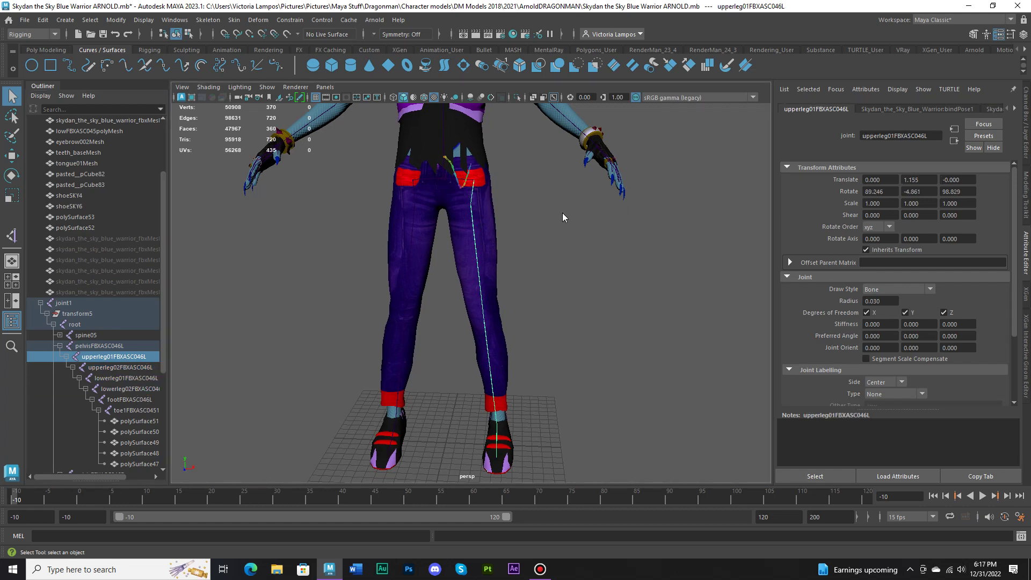
pyautogui.moveTo(563, 213); pyautogui.dragTo(519, 238, button='right')
pyautogui.press('Down')
pyautogui.moveTo(569, 278); pyautogui.dragTo(499, 285, button='right')
pyautogui.press('Down')
# Step: Set the preferred angle on the right leg's upper and lower leg joints
pyautogui.click(402, 194)
pyautogui.moveTo(344, 206); pyautogui.dragTo(338, 258, button='right')
pyautogui.press('Down')
pyautogui.moveTo(410, 336); pyautogui.dragTo(409, 333)
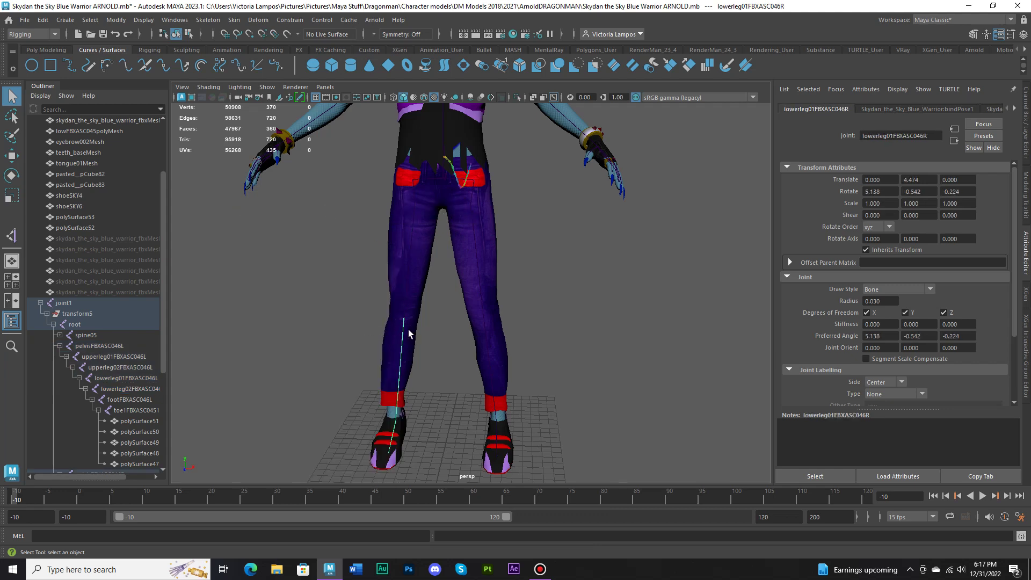
pyautogui.moveTo(330, 239); pyautogui.dragTo(340, 315, button='right')
pyautogui.press('Down')
pyautogui.moveTo(349, 275); pyautogui.dragTo(323, 273, button='right')
# Step: Create an IK handle running from upperleg01FBXASC046L to the left ankle joint
pyautogui.keyDown('alt'); pyautogui.moveTo(435, 257); pyautogui.dragTo(457, 308, button='middle'); pyautogui.keyUp('alt')
pyautogui.keyDown('alt'); pyautogui.moveTo(458, 309); pyautogui.dragTo(522, 269); pyautogui.keyUp('alt')
pyautogui.click(486, 241)
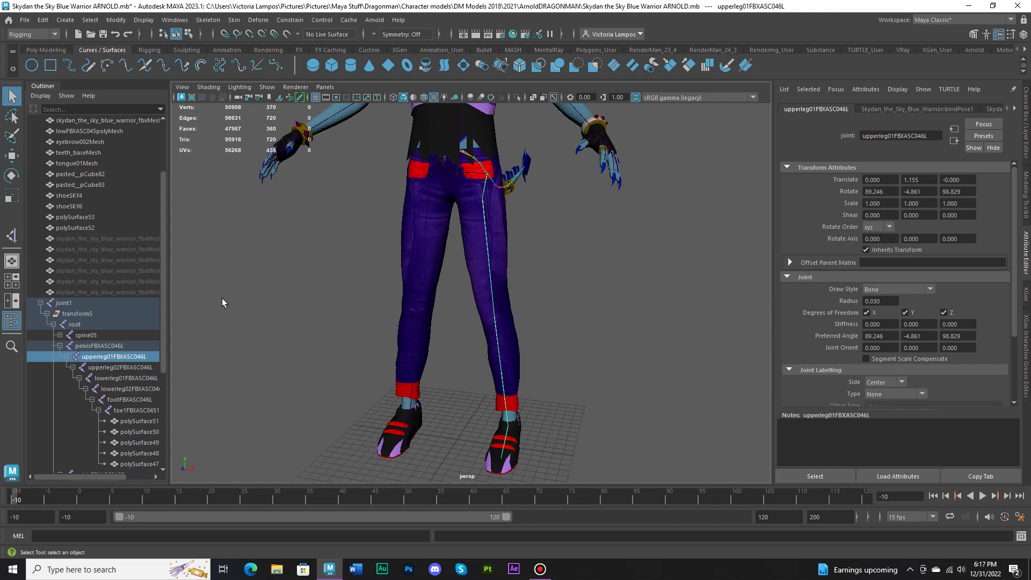
pyautogui.click(12, 235)
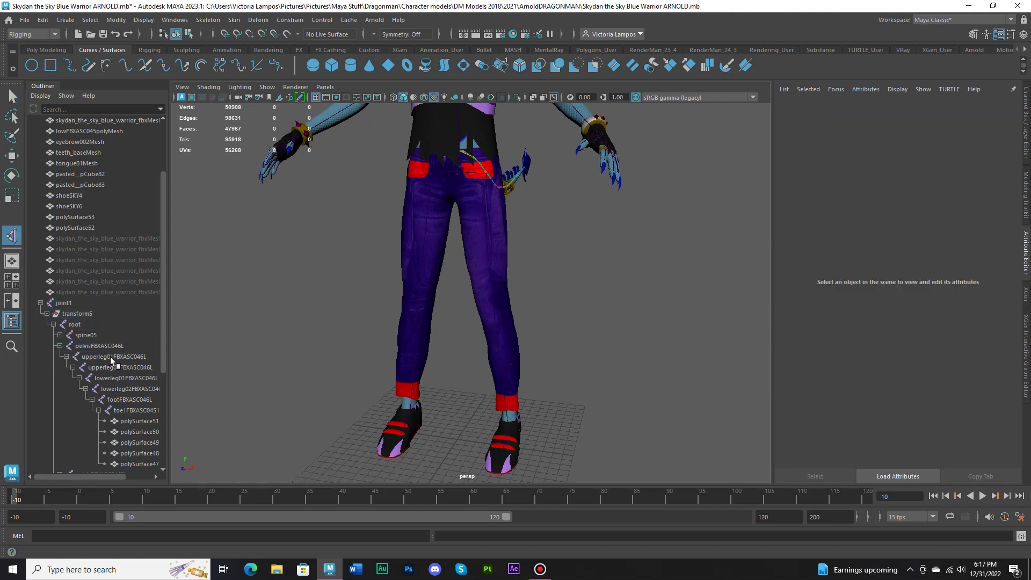
pyautogui.click(111, 356)
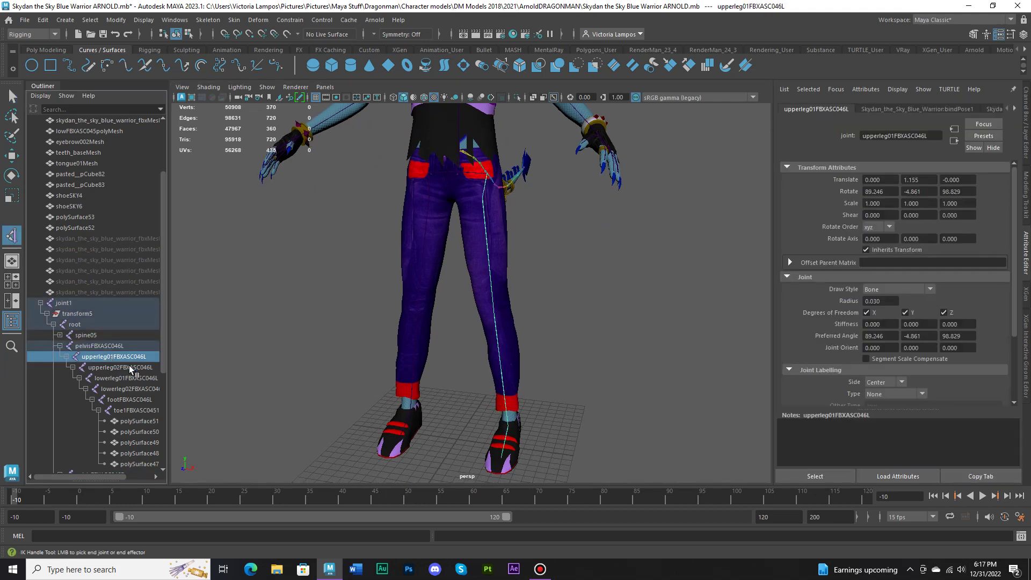
pyautogui.click(507, 426)
pyautogui.scroll(-3, 523, 408)
pyautogui.press('q')
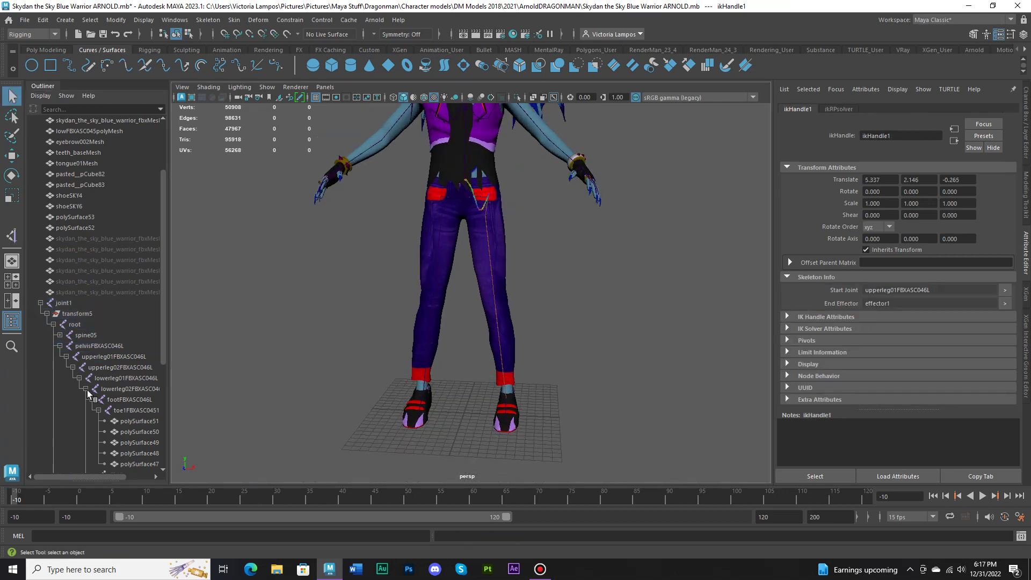
# Step: Test the left leg's IK handle by raising it with the Move tool, and undo each move
pyautogui.scroll(-6, 88, 395)
pyautogui.click(12, 156)
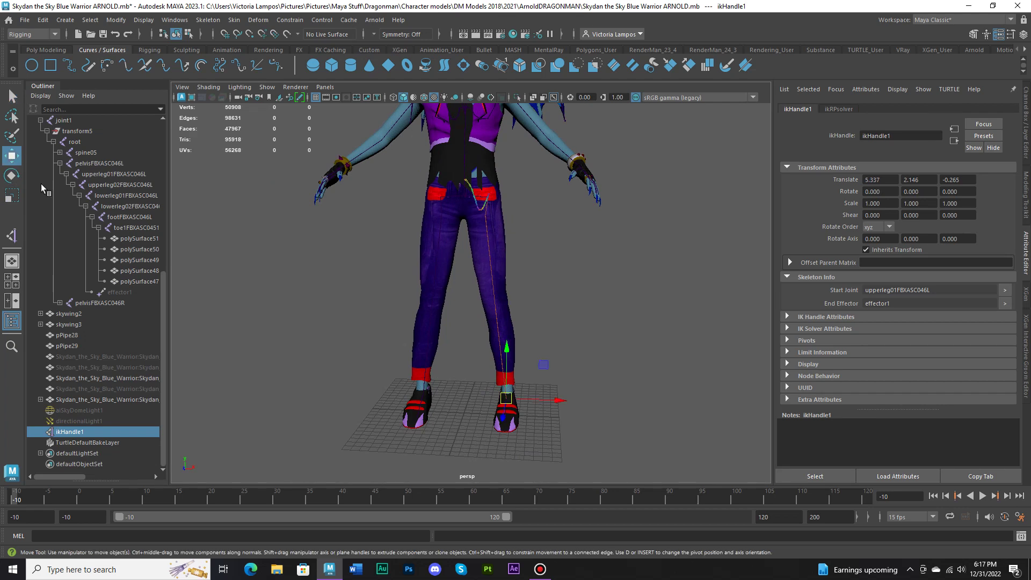
pyautogui.moveTo(507, 348); pyautogui.dragTo(443, 309)
pyautogui.hotkey('ctrl', 'z')
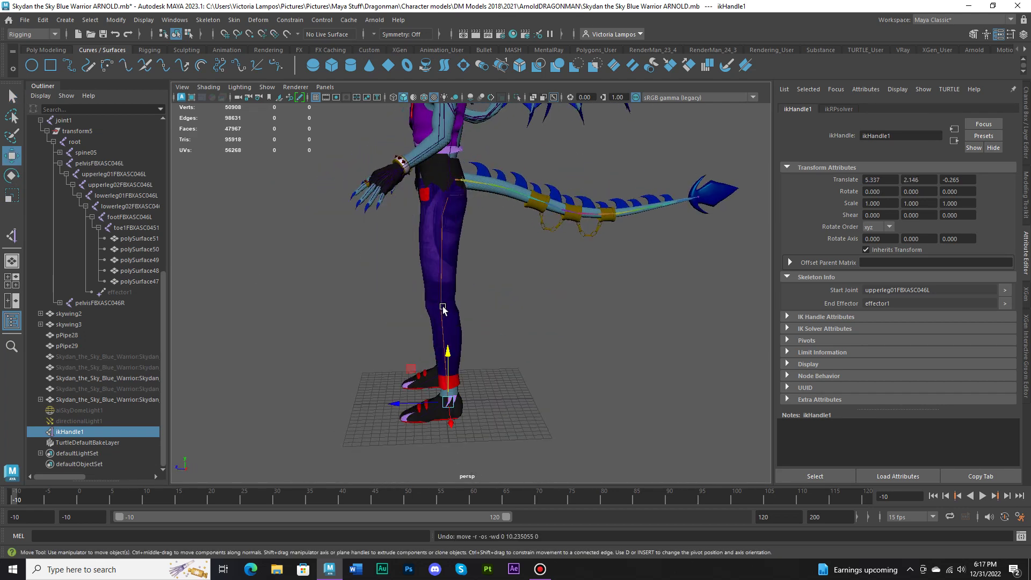
pyautogui.moveTo(448, 349); pyautogui.dragTo(448, 258)
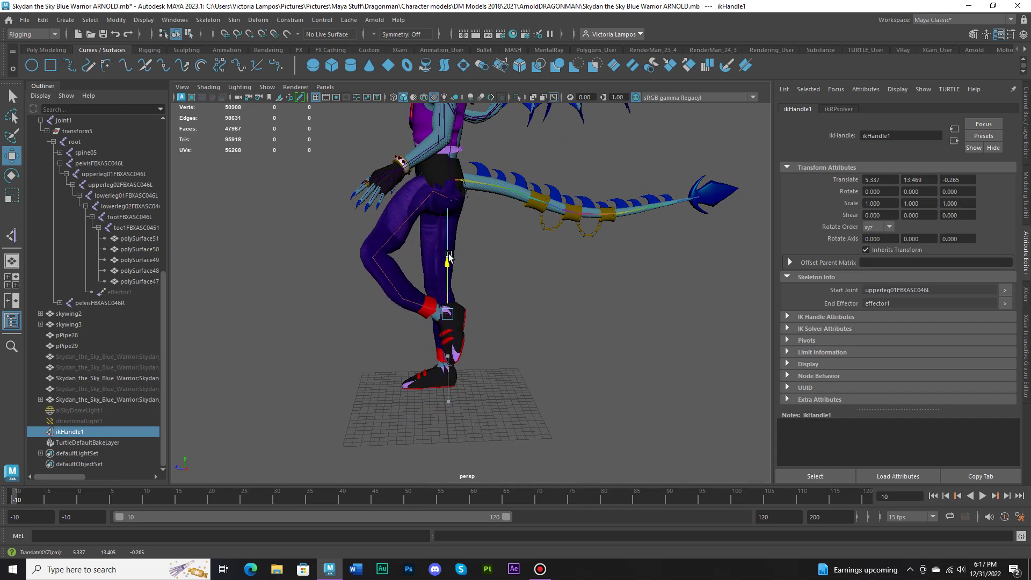
pyautogui.hotkey('ctrl', 'z')
pyautogui.moveTo(448, 349); pyautogui.dragTo(501, 291)
pyautogui.hotkey('ctrl', 'z')
# Step: Disable the X, Y and Z degrees of freedom on the upperleg02FBXASC046L joint
pyautogui.click(473, 276)
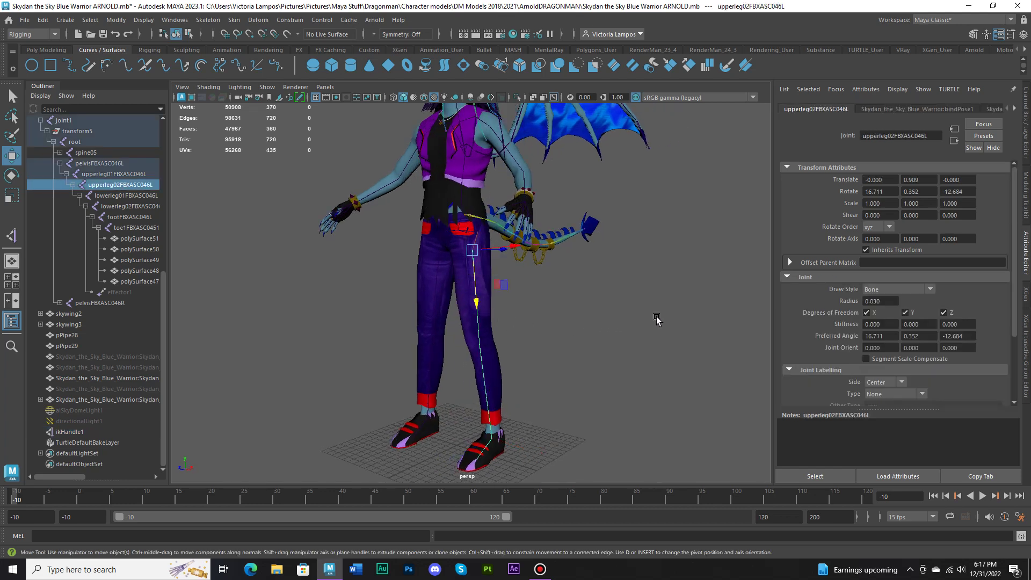
pyautogui.click(866, 313)
pyautogui.click(905, 313)
pyautogui.click(944, 312)
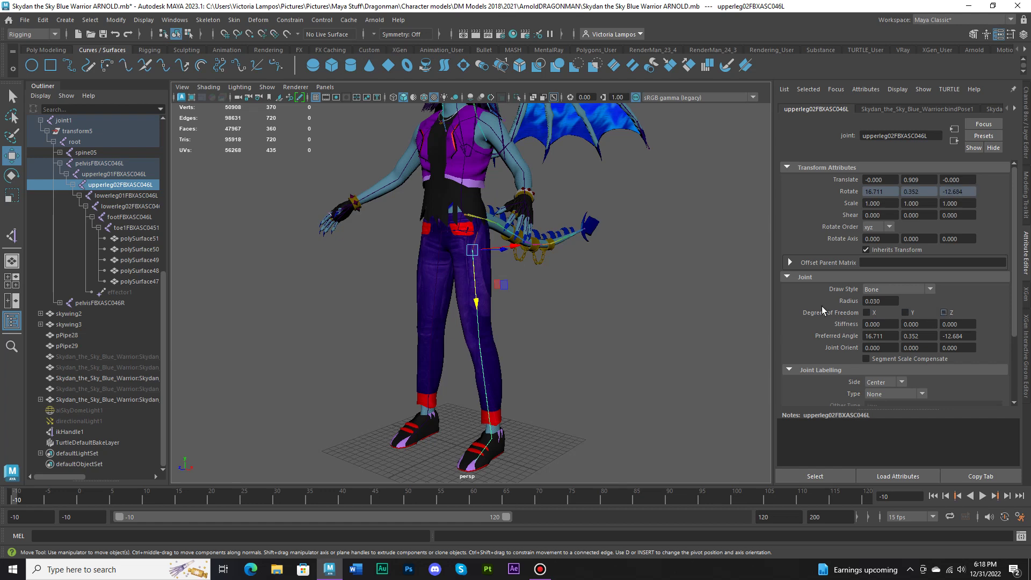
# Step: Test the left leg's bend again with ikHandle1, and undo the move
pyautogui.click(102, 432)
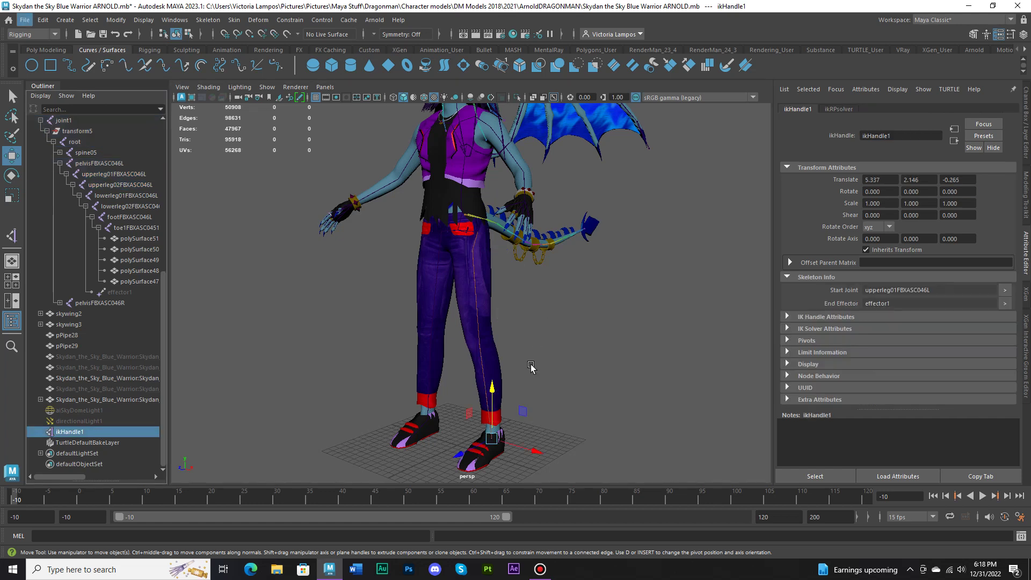
pyautogui.keyDown('alt'); pyautogui.moveTo(532, 367); pyautogui.dragTo(507, 382); pyautogui.keyUp('alt')
pyautogui.hotkey('ctrl', 'z')
# Step: Disable the X and Z degrees of freedom on the lowerleg02FBXASC046L joint, keeping Y enabled
pyautogui.click(459, 387)
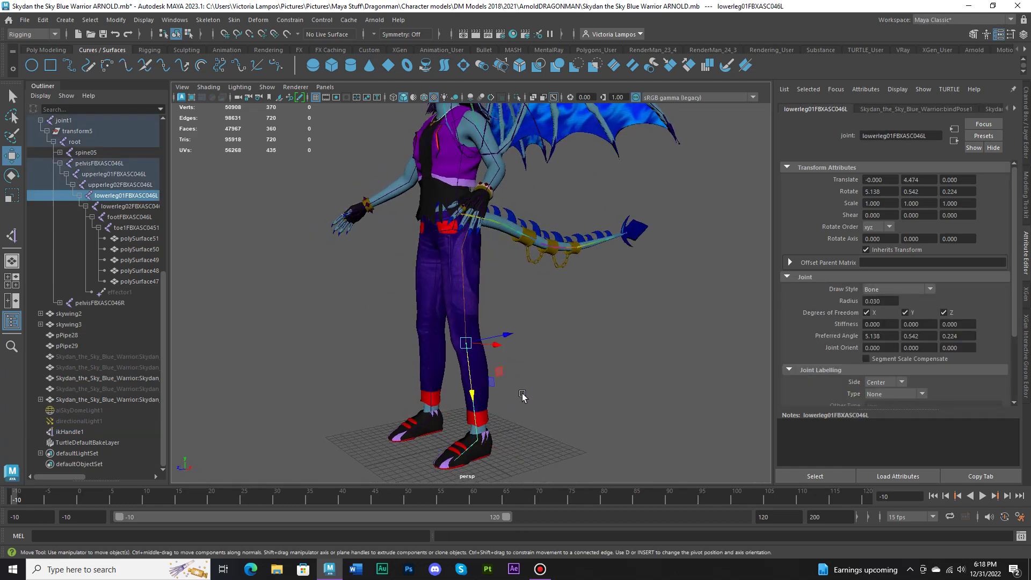
pyautogui.press('Down')
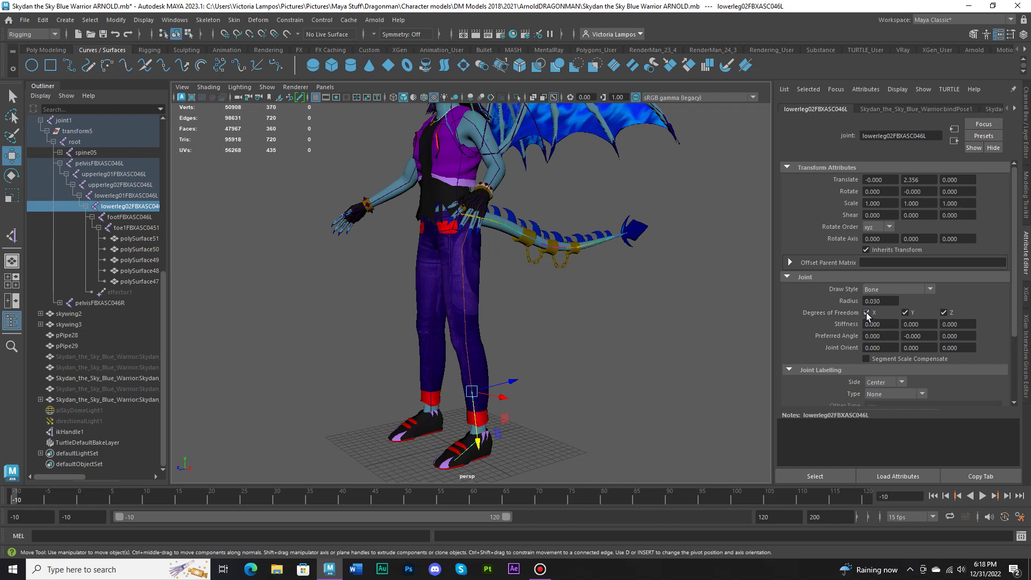
pyautogui.click(866, 312)
pyautogui.click(944, 313)
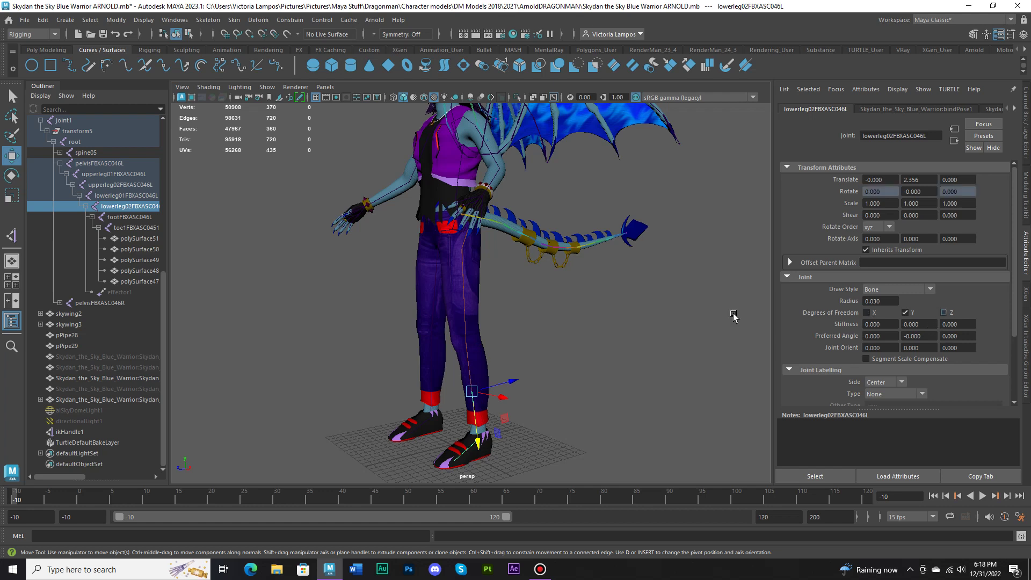
# Step: Raise ikHandle1 repeatedly to check how the left knee bends from the front, undoing each move
pyautogui.click(77, 430)
pyautogui.moveTo(477, 392); pyautogui.dragTo(547, 311)
pyautogui.hotkey('ctrl', 'z')
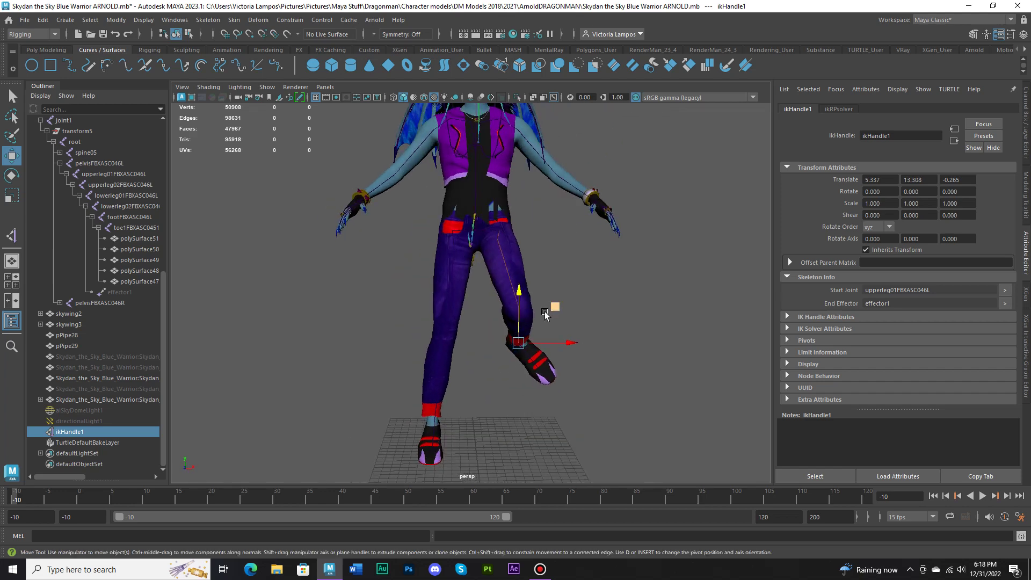
pyautogui.moveTo(517, 377); pyautogui.dragTo(519, 279)
pyautogui.hotkey('ctrl', 'z')
pyautogui.moveTo(518, 378); pyautogui.dragTo(519, 289)
pyautogui.hotkey('ctrl', 'z')
# Step: Set the preferred angle on each right leg joint from upperleg01FBXASC046R down to lowerleg02FBXASC046R
pyautogui.click(451, 230)
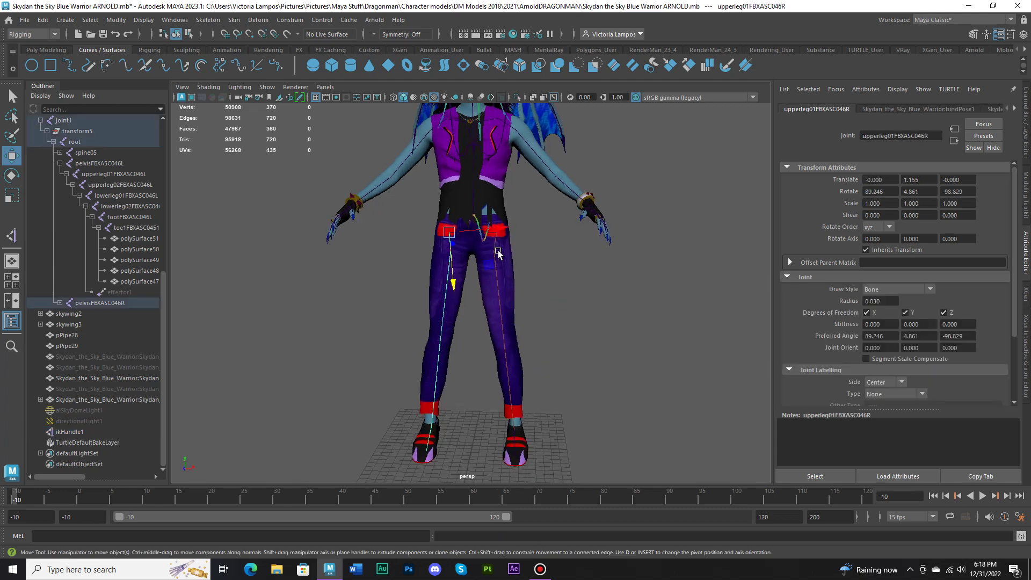
pyautogui.rightClick(652, 186)
pyautogui.press('Down')
pyautogui.rightClick(735, 237)
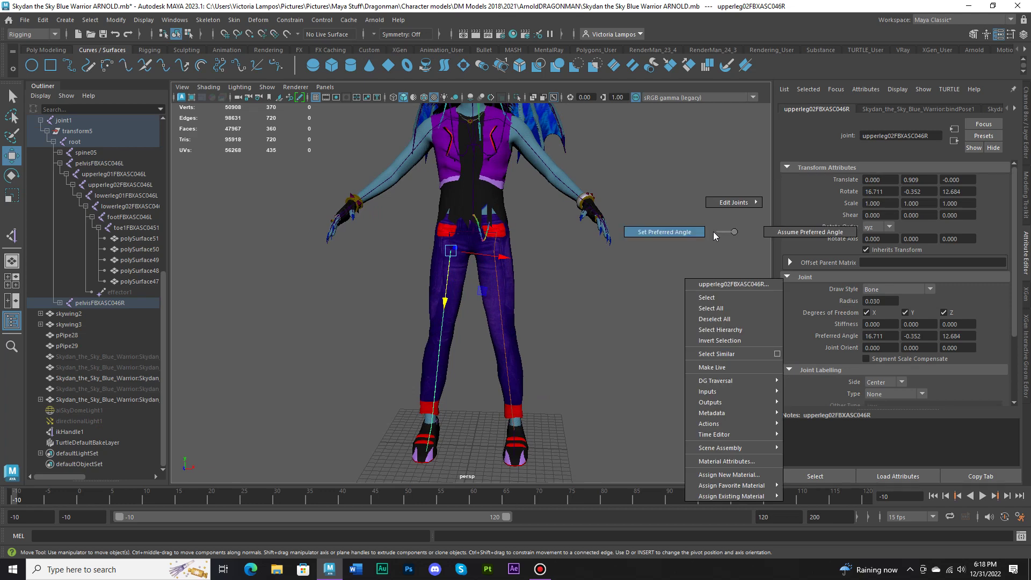
pyautogui.press('Down')
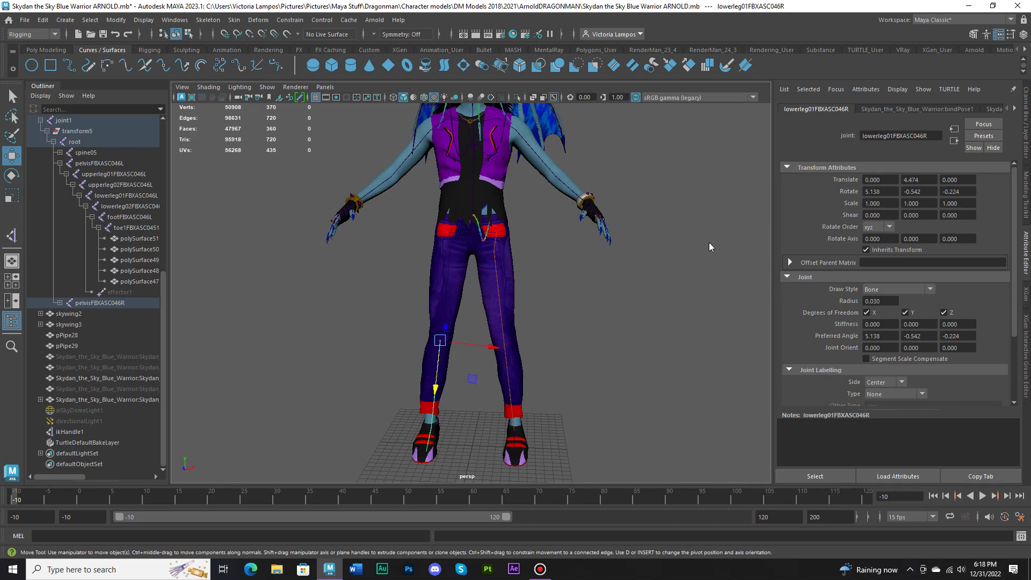
pyautogui.rightClick(707, 242)
pyautogui.press('Down')
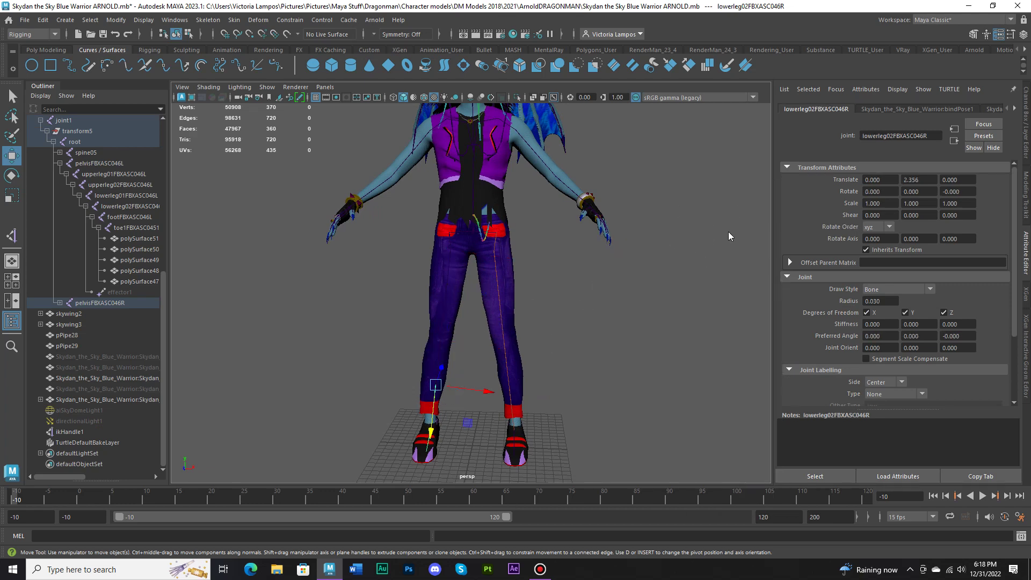
pyautogui.moveTo(727, 231); pyautogui.dragTo(700, 232, button='right')
# Step: Expand the right leg's joint hierarchy from pelvisFBXASC046R down to the surfaces under the toe joint
pyautogui.click(59, 302)
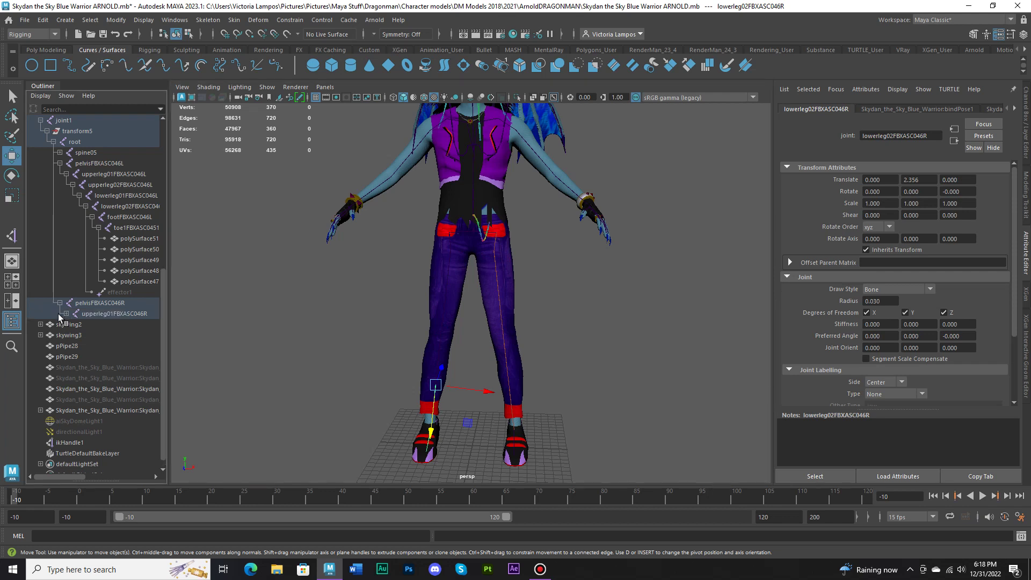
pyautogui.click(66, 313)
pyautogui.click(72, 324)
pyautogui.click(79, 335)
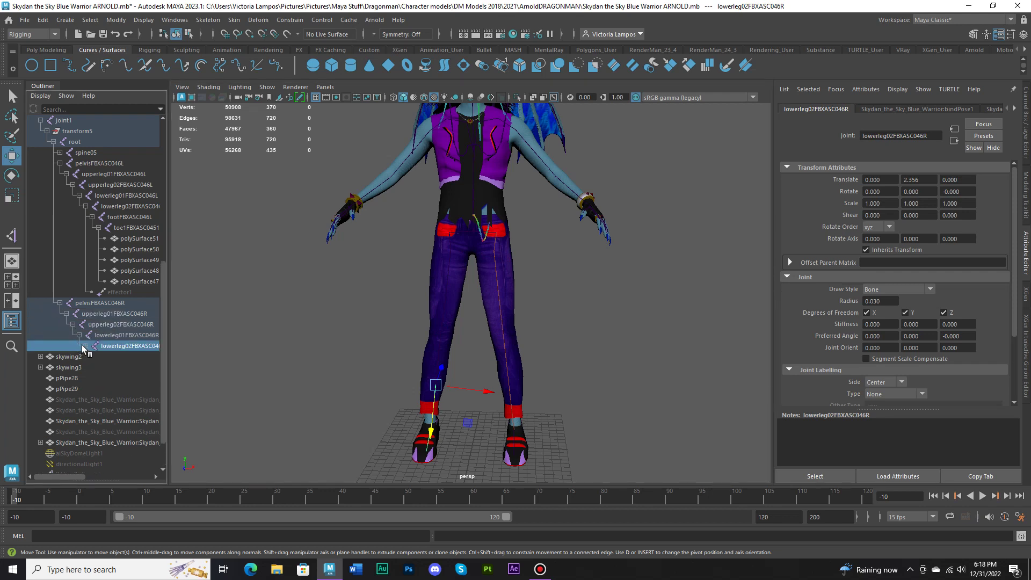
pyautogui.click(86, 346)
pyautogui.click(92, 357)
pyautogui.click(99, 367)
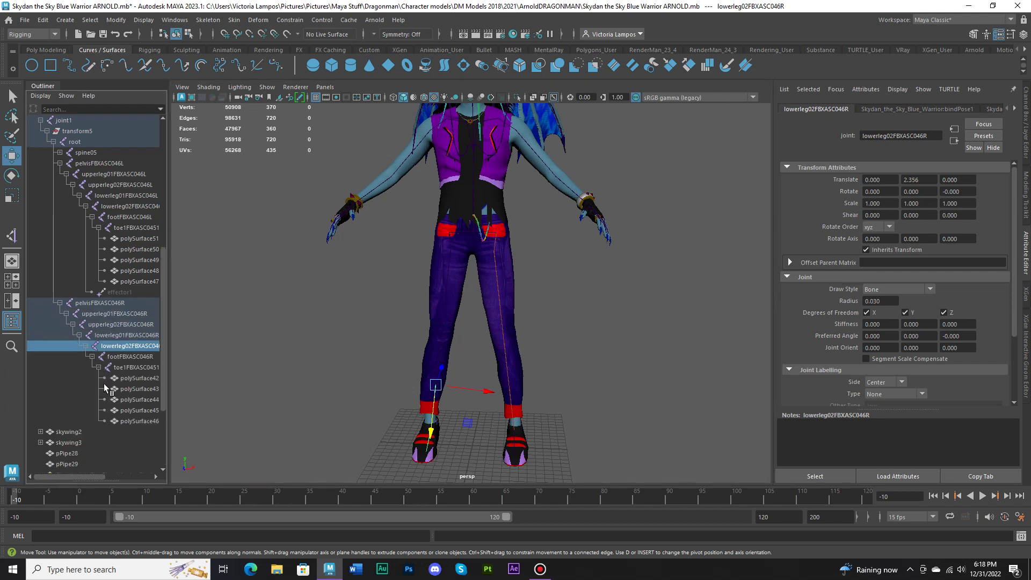
# Step: Create an IK handle from upperleg01FBXASC046R to the right foot joint at the ankle
pyautogui.click(104, 315)
pyautogui.click(12, 234)
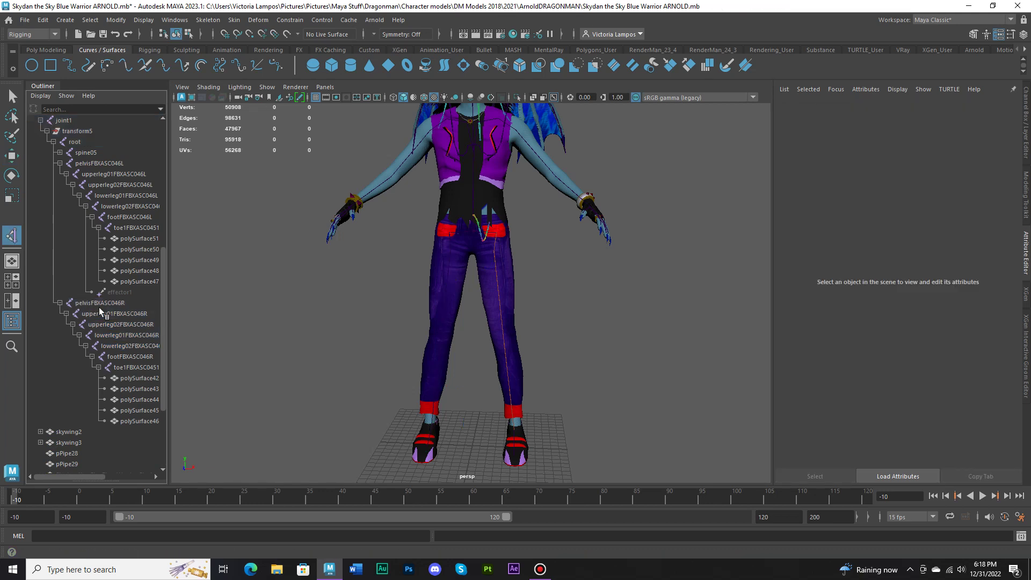
pyautogui.click(107, 313)
pyautogui.keyDown('alt'); pyautogui.moveTo(352, 322); pyautogui.dragTo(436, 426); pyautogui.keyUp('alt')
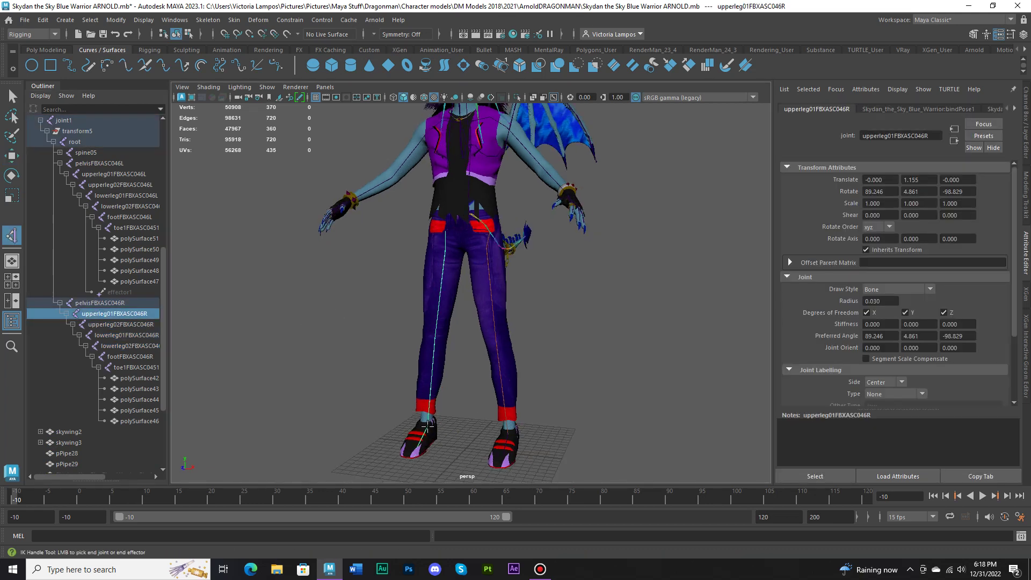
pyautogui.click(426, 426)
pyautogui.press('w')
# Step: Disable the X, Y and Z degrees of freedom on the upperleg02FBXASC046R joint
pyautogui.keyDown('alt'); pyautogui.moveTo(422, 340); pyautogui.dragTo(456, 279); pyautogui.keyUp('alt')
pyautogui.click(440, 267)
pyautogui.click(877, 314)
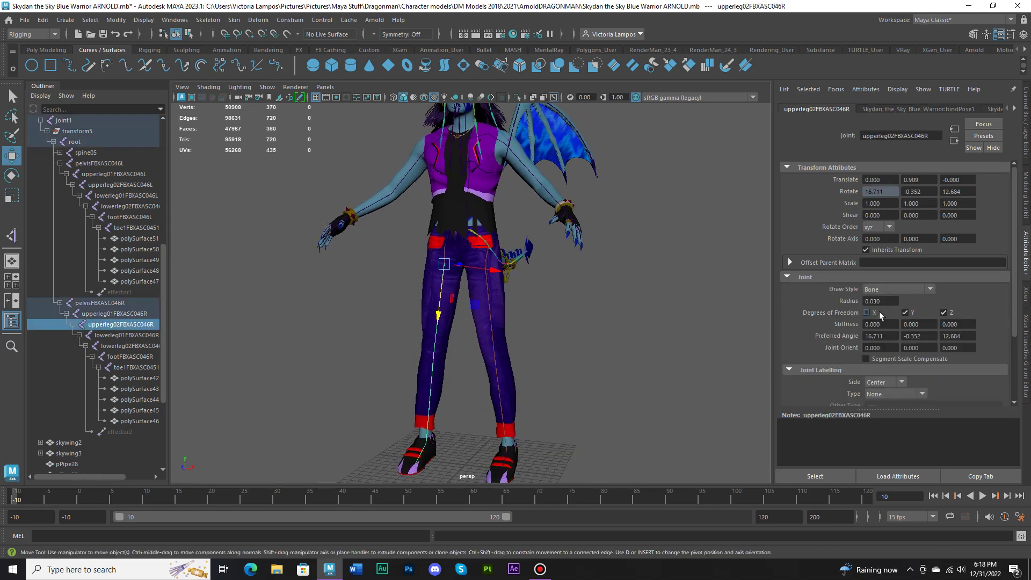
pyautogui.click(916, 314)
pyautogui.click(943, 312)
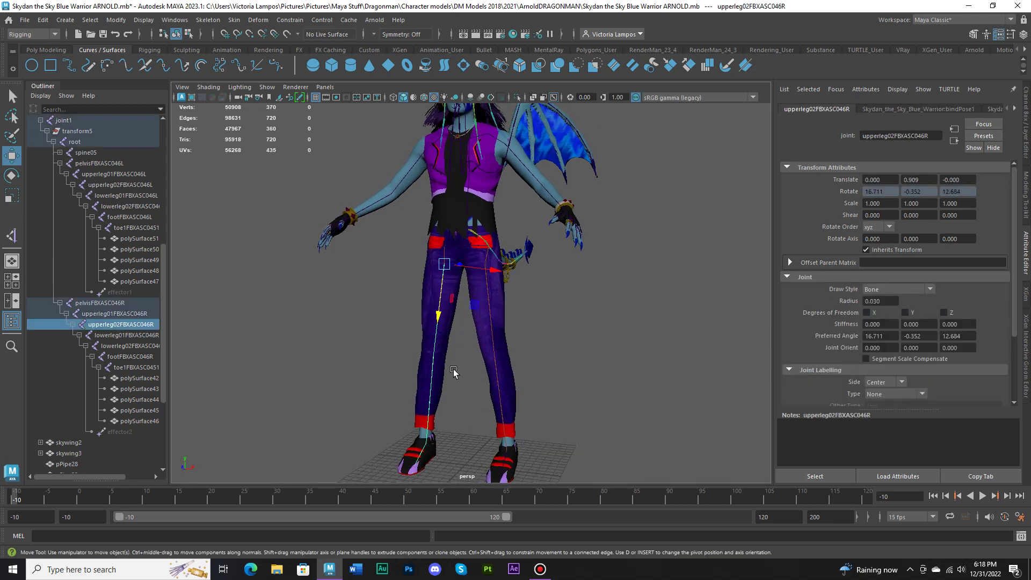
# Step: Disable the X and Z degrees of freedom on the lowerleg02FBXASC046R joint, keeping Y enabled
pyautogui.click(437, 414)
pyautogui.click(869, 315)
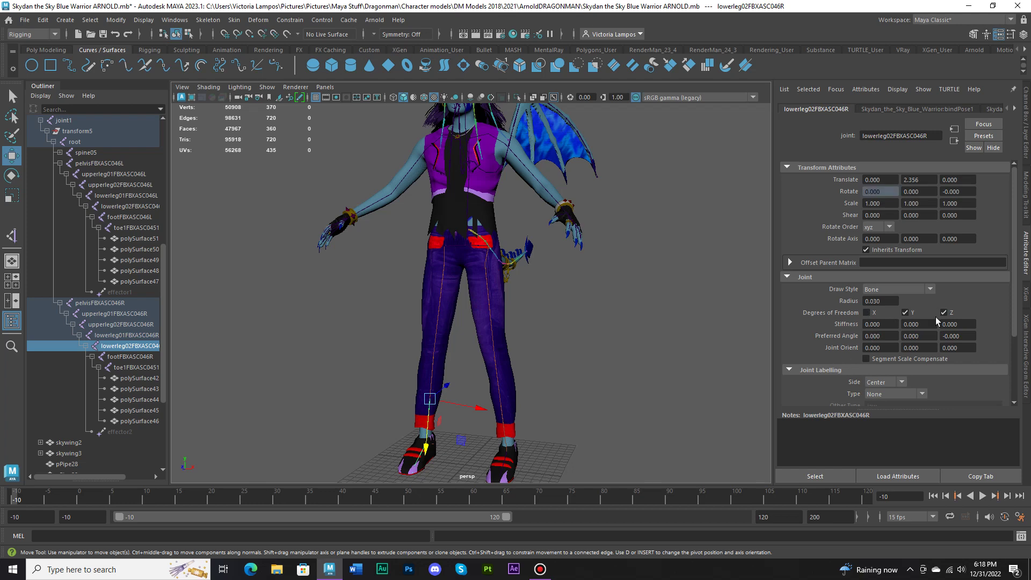
pyautogui.click(941, 314)
pyautogui.keyDown('alt'); pyautogui.moveTo(558, 356); pyautogui.dragTo(604, 352); pyautogui.keyUp('alt')
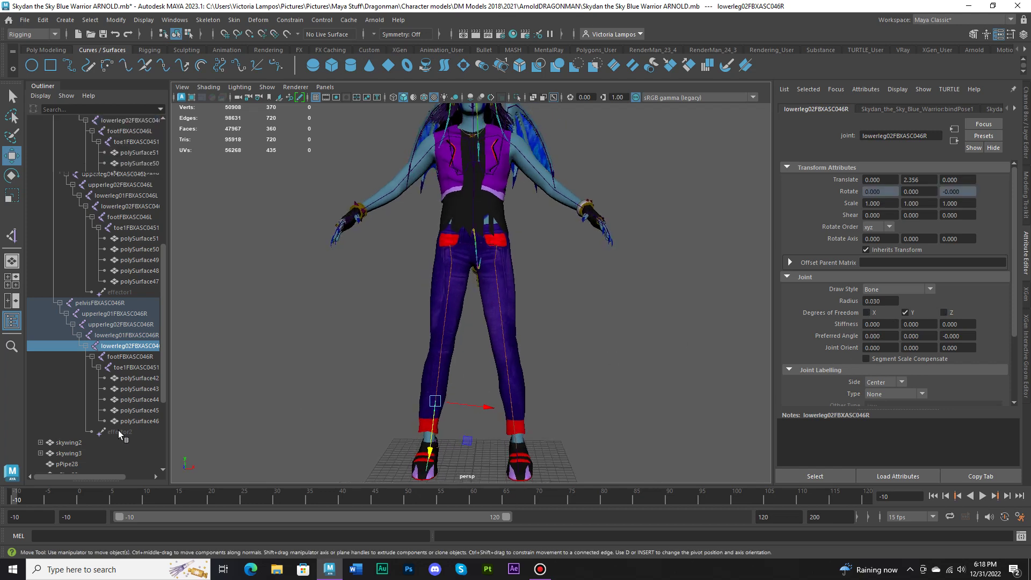
# Step: Raise ikHandle1 and ikHandle2 together to check both knees' bend from the side and front, undoing each move
pyautogui.scroll(-4, 64, 440)
pyautogui.click(70, 421)
pyautogui.keyDown('ctrl'); pyautogui.click(70, 432); pyautogui.keyUp('ctrl')
pyautogui.moveTo(517, 401); pyautogui.dragTo(515, 304)
pyautogui.keyDown('alt'); pyautogui.moveTo(515, 311); pyautogui.dragTo(413, 317); pyautogui.keyUp('alt')
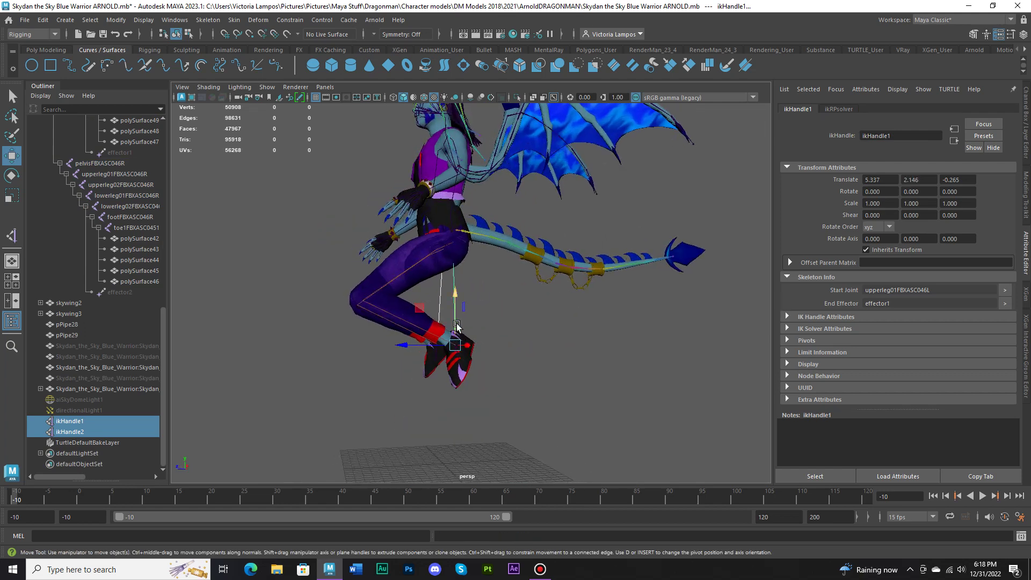
pyautogui.hotkey('ctrl', 'z')
pyautogui.moveTo(454, 395); pyautogui.dragTo(508, 298)
pyautogui.hotkey('ctrl', 'z')
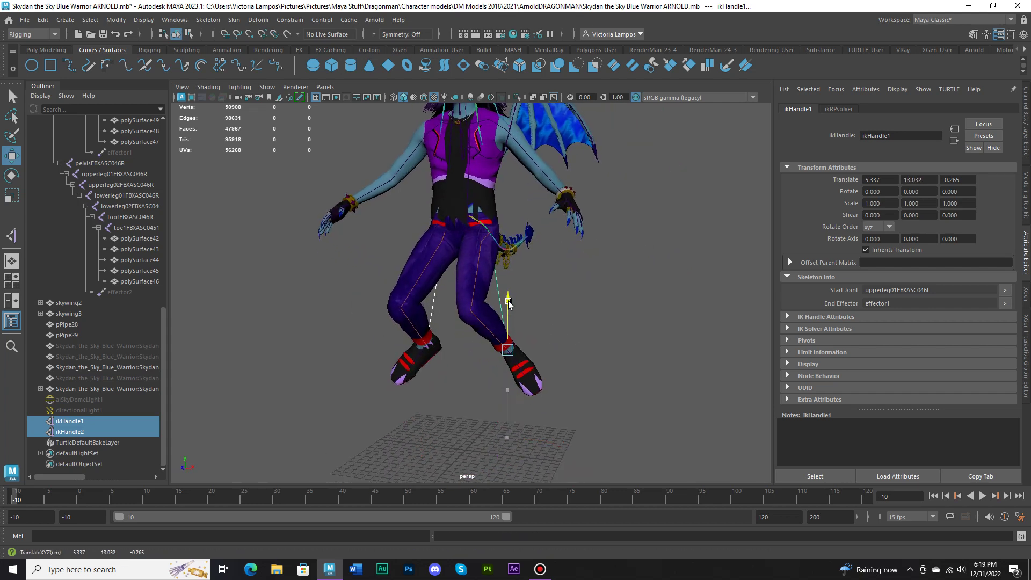
pyautogui.hotkey('ctrl', 'z')
pyautogui.moveTo(508, 384); pyautogui.dragTo(508, 288)
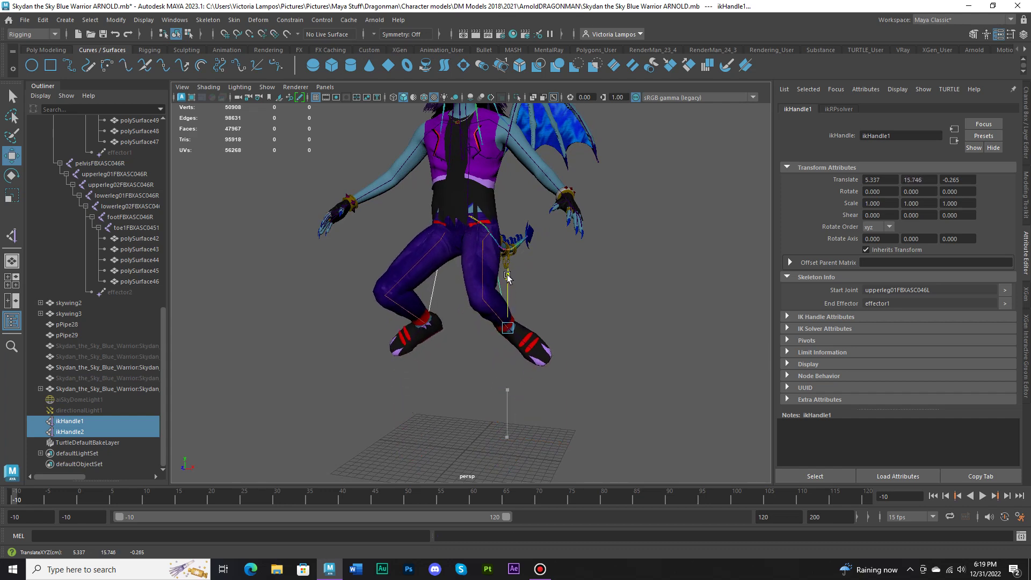
pyautogui.hotkey('ctrl', 'z')
# Step: Save the scene under its current file name
pyautogui.keyDown('alt'); pyautogui.moveTo(586, 327); pyautogui.dragTo(547, 370); pyautogui.keyUp('alt')
pyautogui.click(25, 20)
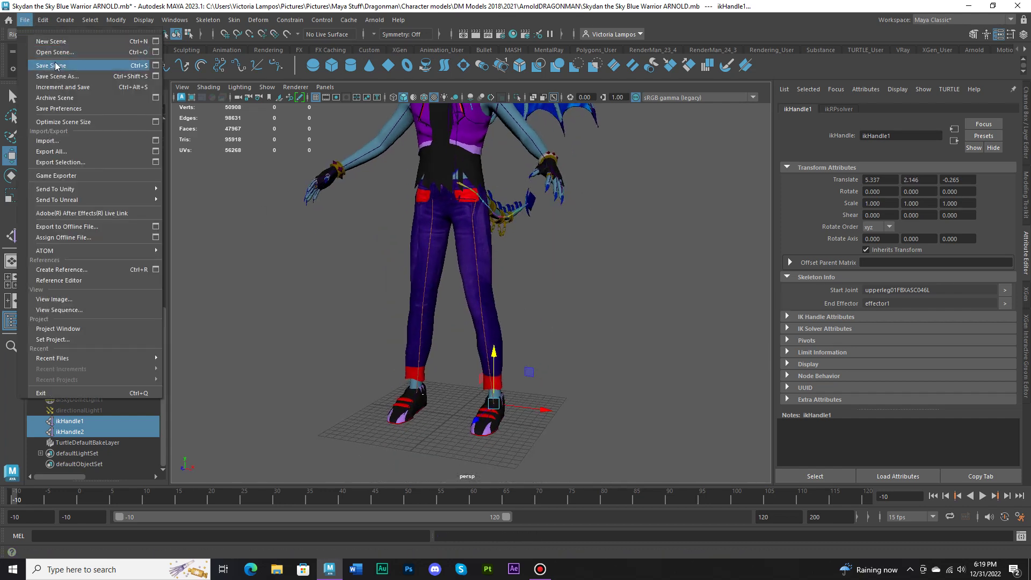
pyautogui.click(48, 60)
pyautogui.click(490, 293)
pyautogui.press('w')
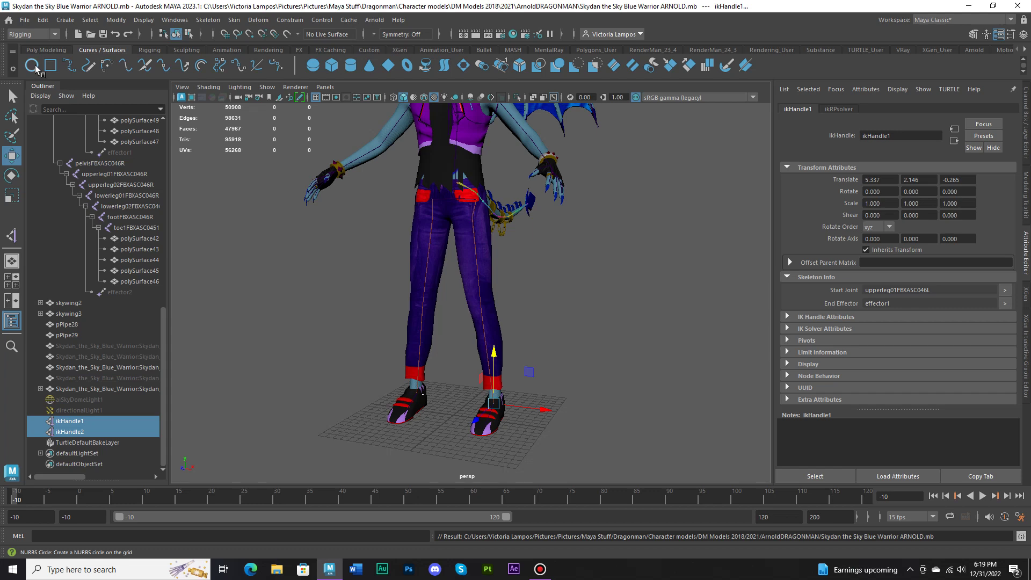
# Step: Create a NURBS circle and move it from the grid's centre to the left foot
pyautogui.click(32, 66)
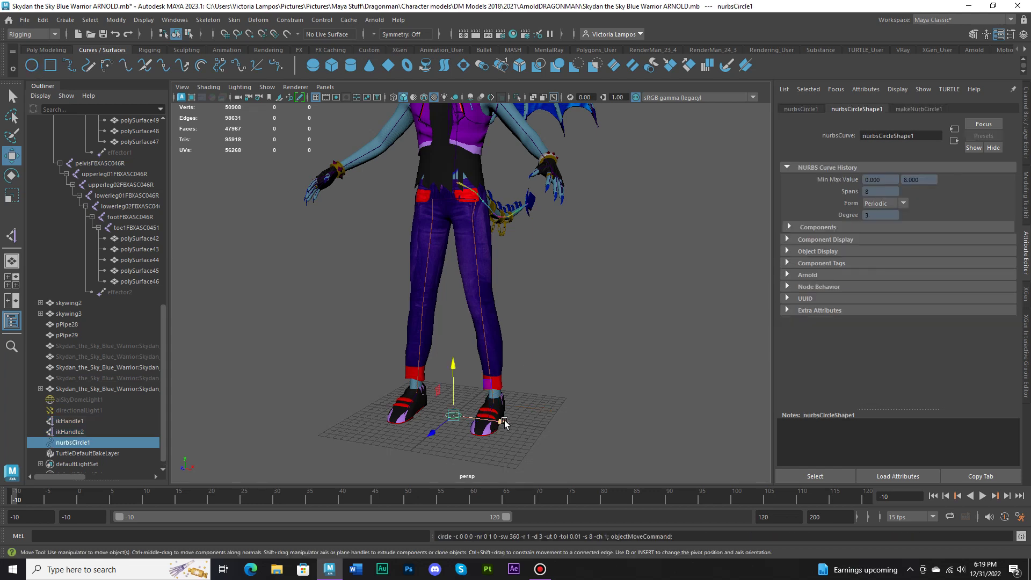
pyautogui.keyDown('alt'); pyautogui.moveTo(501, 418); pyautogui.dragTo(541, 432); pyautogui.keyUp('alt')
pyautogui.hotkey('ctrl', 'z')
pyautogui.keyDown('alt'); pyautogui.moveTo(523, 384); pyautogui.dragTo(448, 453); pyautogui.keyUp('alt')
# Step: Scale the circle to surround the left foot, about 2.3 in X, 1.5 in Y and 5.1 in Z
pyautogui.click(12, 196)
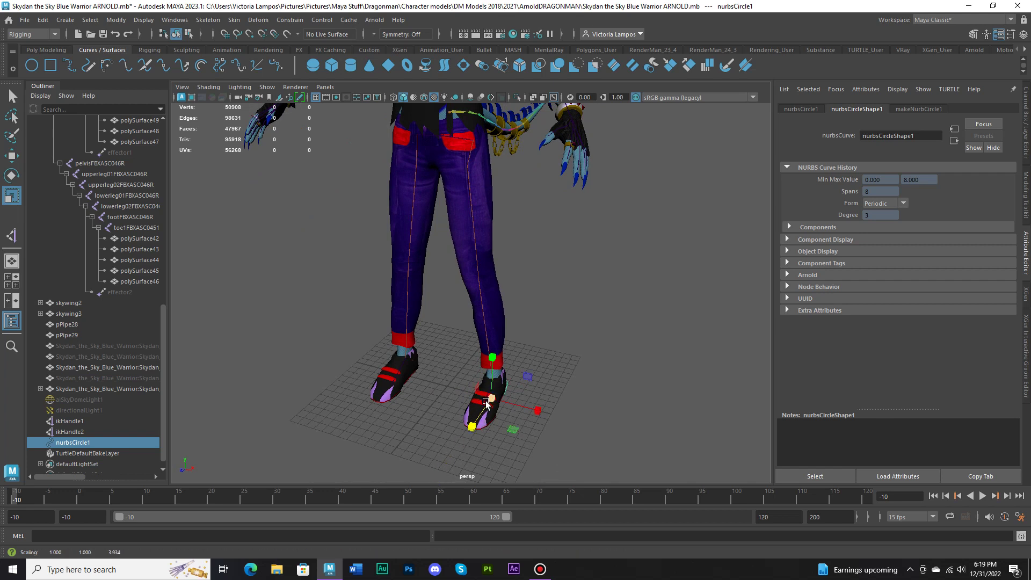
pyautogui.moveTo(492, 398); pyautogui.dragTo(551, 417)
pyautogui.moveTo(472, 427); pyautogui.dragTo(728, 178)
pyautogui.click(17, 157)
pyautogui.press('r')
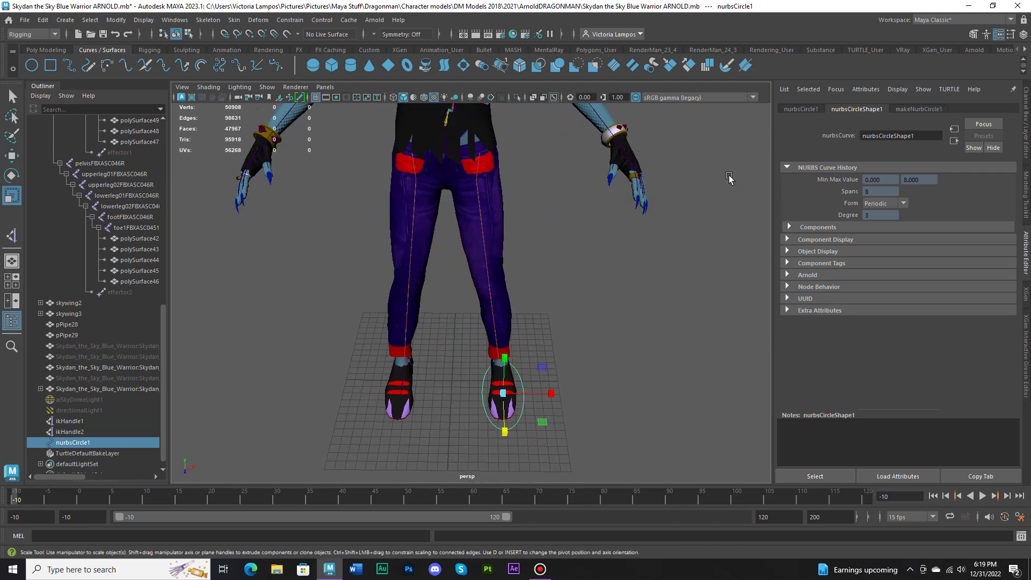
# Step: Set the left foot circle's Translate X to 5.7 and Translate Z to 1.8
pyautogui.click(797, 112)
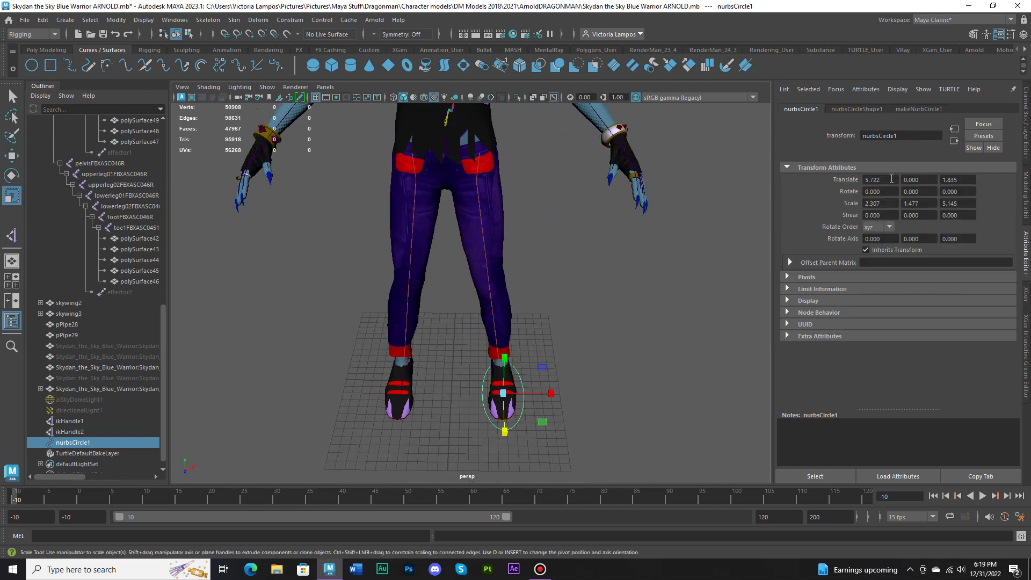
pyautogui.click(892, 179)
pyautogui.press('Return')
pyautogui.click(965, 180)
pyautogui.press('Return')
# Step: Raise the left foot circle above the grid and set its Translate Y to 1.6
pyautogui.keyDown('alt'); pyautogui.moveTo(645, 313); pyautogui.dragTo(605, 274); pyautogui.keyUp('alt')
pyautogui.press('w')
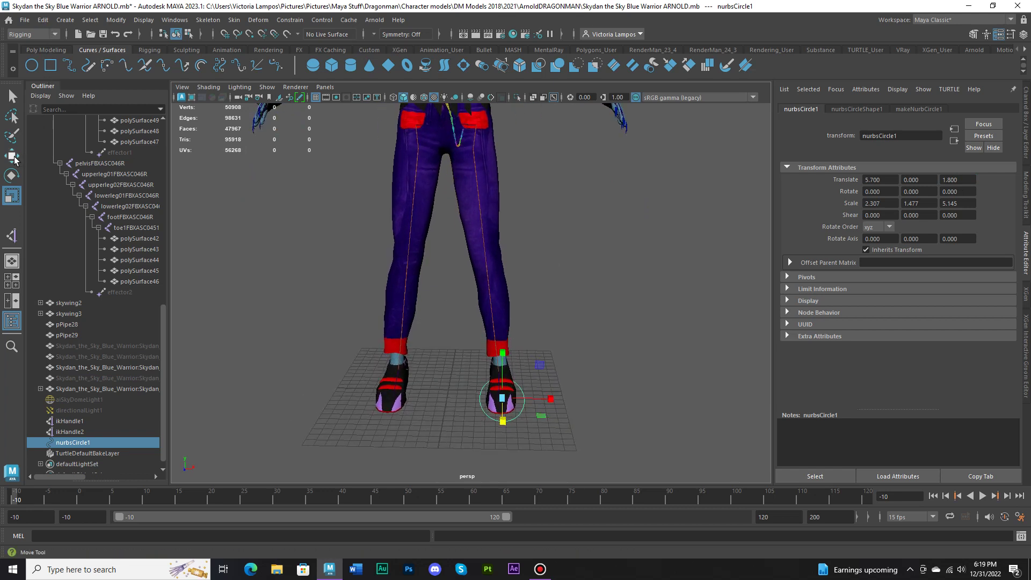
pyautogui.moveTo(498, 360); pyautogui.dragTo(526, 364)
pyautogui.click(919, 181)
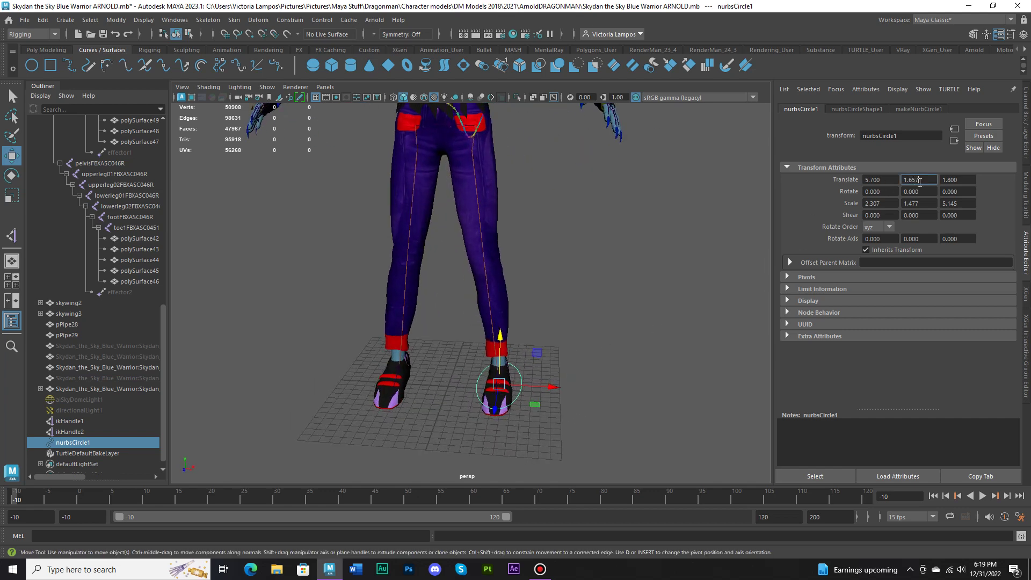
pyautogui.press('Return')
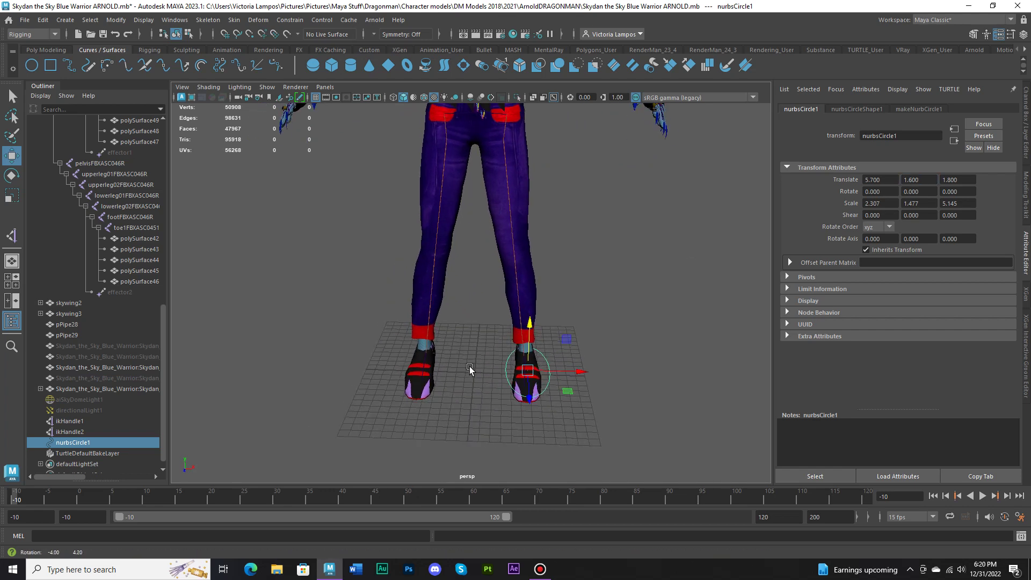
# Step: Duplicate the left foot circle, move the copy to the right foot and set its Translate X to -5.7
pyautogui.click(43, 20)
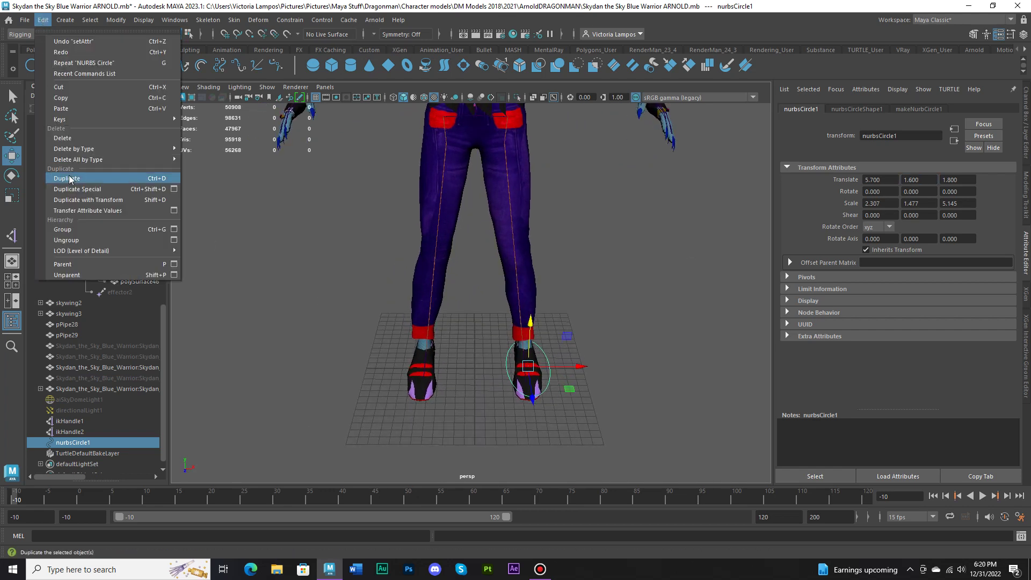
pyautogui.click(70, 179)
pyautogui.moveTo(579, 366); pyautogui.dragTo(472, 369)
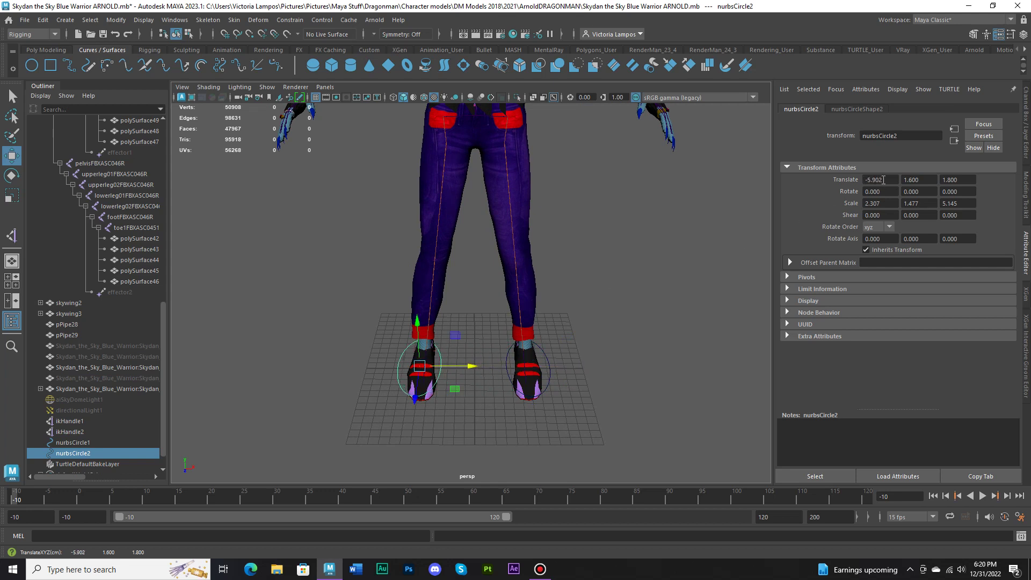
pyautogui.click(883, 180)
pyautogui.write('-5.70')
pyautogui.press('Return')
# Step: Rename the left foot circle footcon1 and the right foot circle footcon2
pyautogui.keyDown('alt'); pyautogui.moveTo(253, 428); pyautogui.dragTo(237, 429); pyautogui.keyUp('alt')
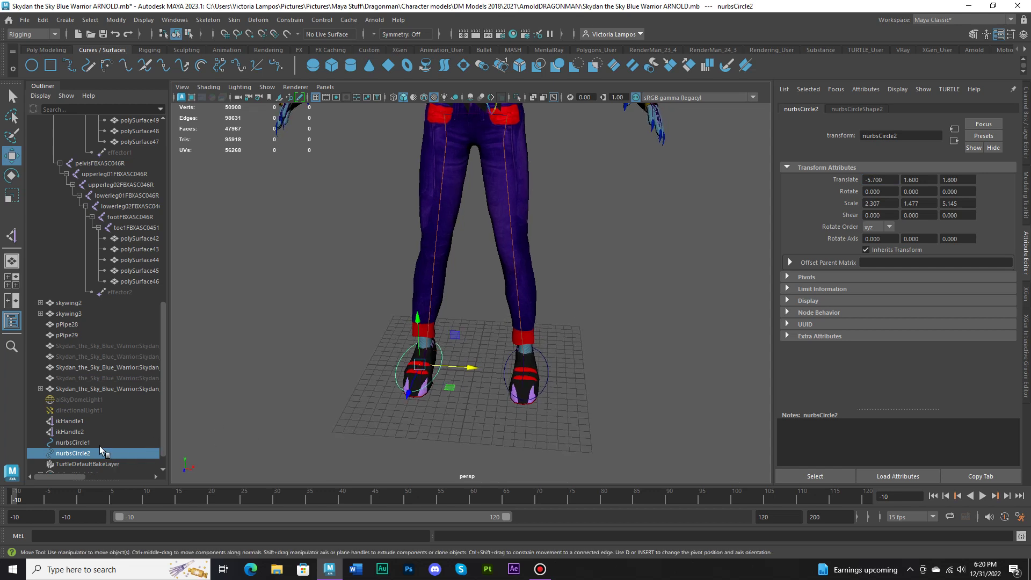
pyautogui.click(73, 443)
pyautogui.doubleClick(98, 443)
pyautogui.write('fo')
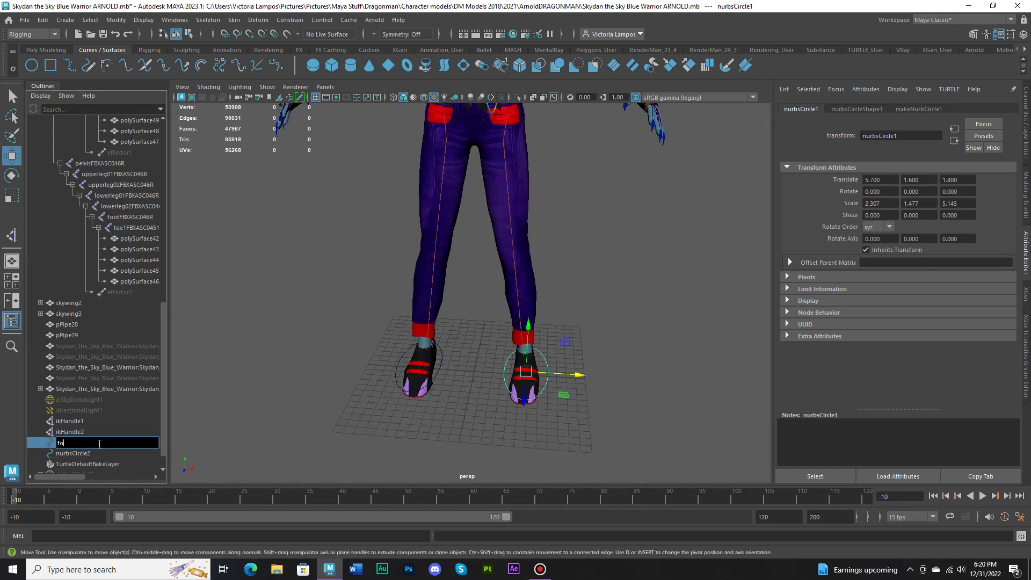
pyautogui.write('otcon1')
pyautogui.press('Return')
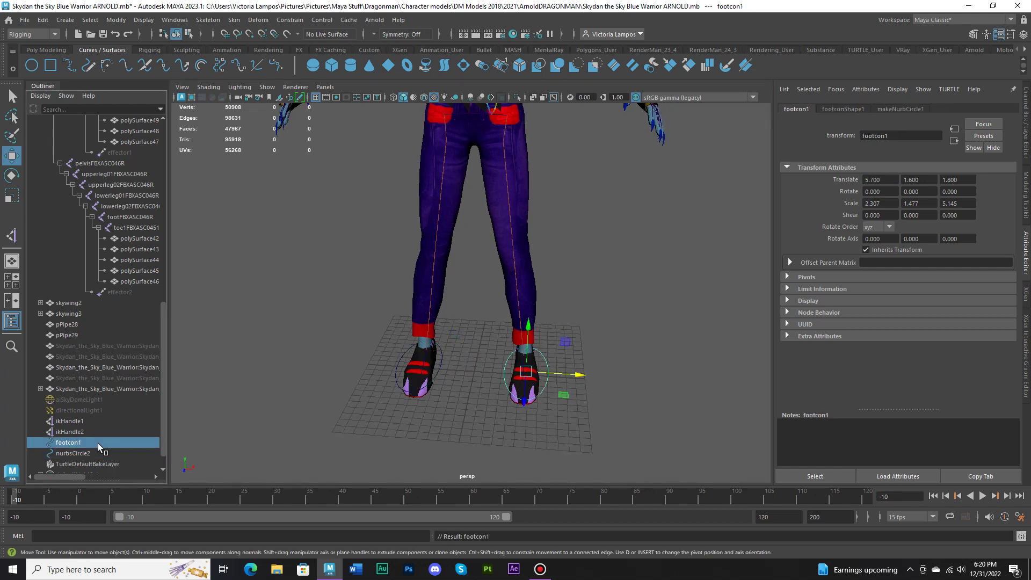
pyautogui.doubleClick(98, 454)
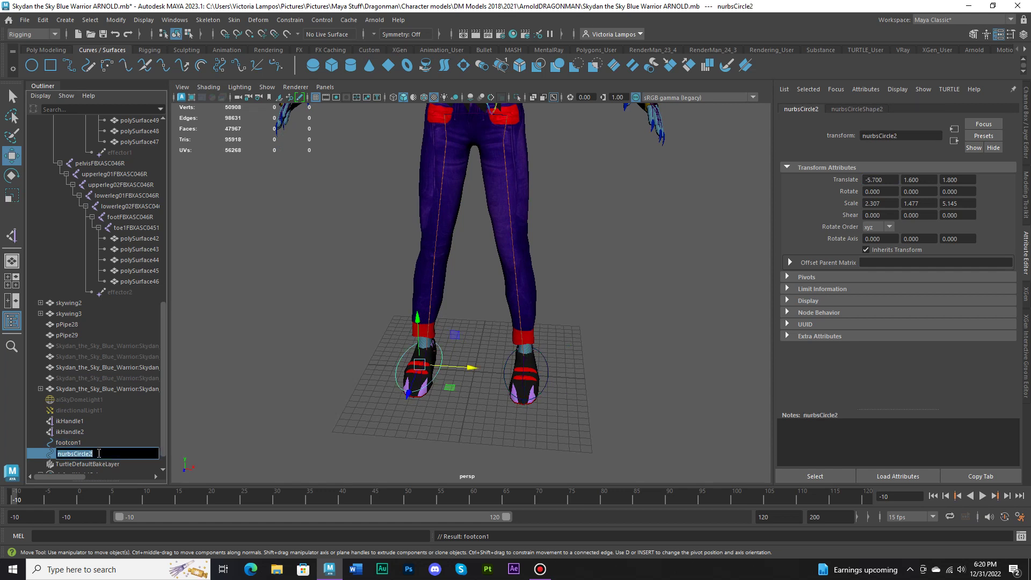
pyautogui.write('footcon2')
pyautogui.press('Return')
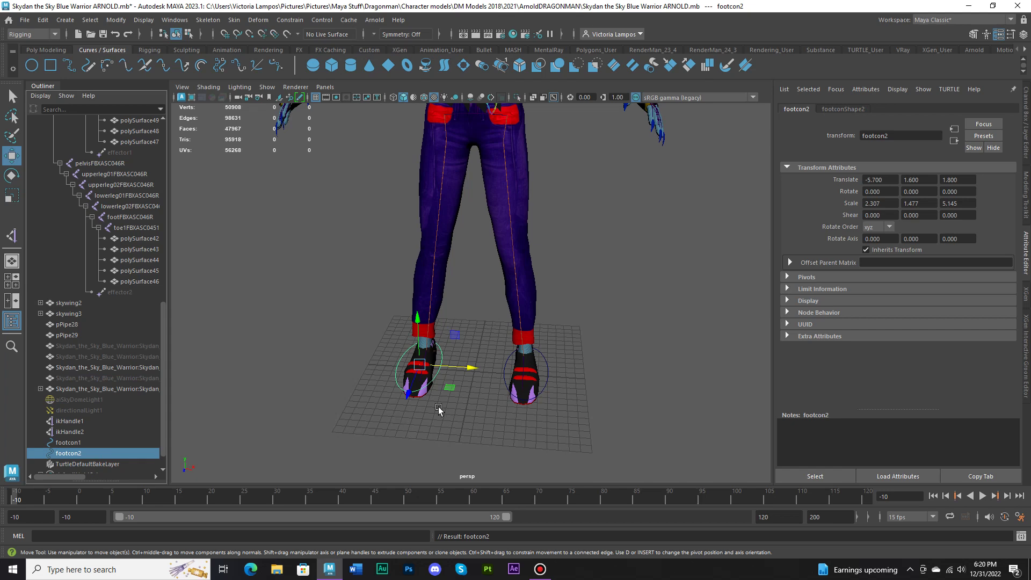
# Step: Create an IK handle from the left foot joint to its toe joint and test it with a sideways move
pyautogui.keyDown('alt'); pyautogui.moveTo(439, 409); pyautogui.dragTo(526, 382); pyautogui.keyUp('alt')
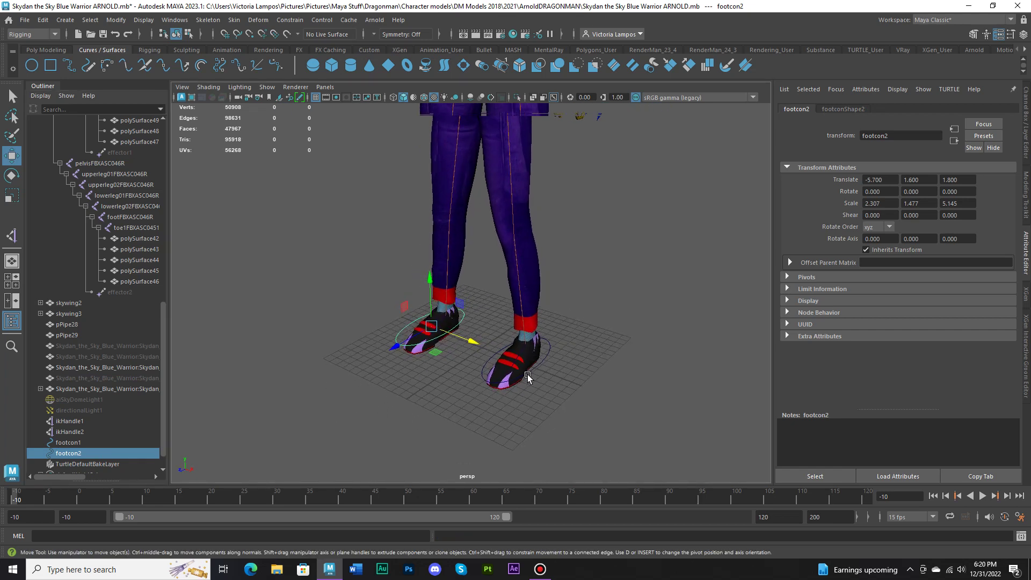
pyautogui.scroll(2, 532, 360)
pyautogui.click(519, 360)
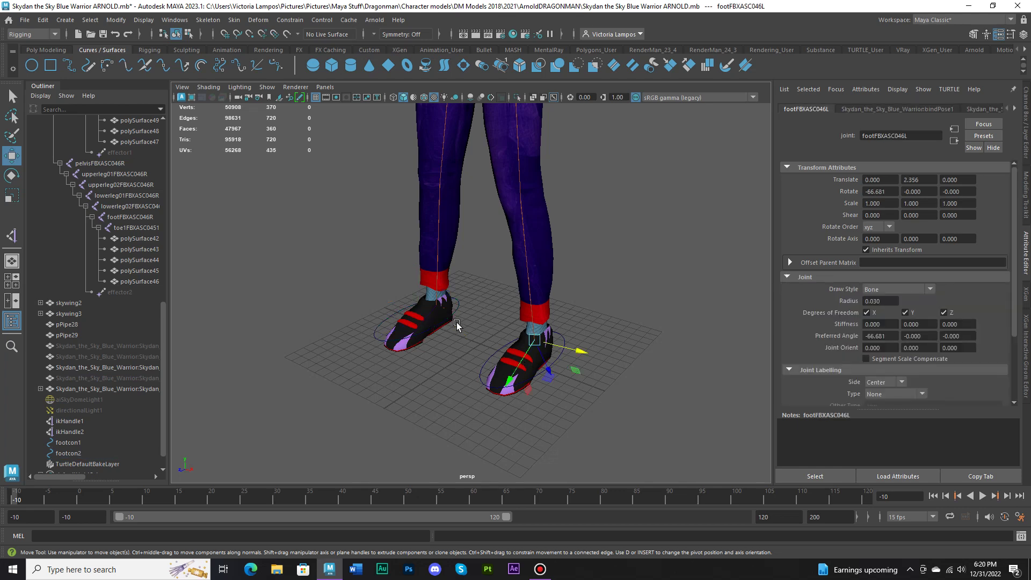
pyautogui.click(445, 337)
pyautogui.keyDown('alt'); pyautogui.moveTo(492, 359); pyautogui.dragTo(540, 373); pyautogui.keyUp('alt')
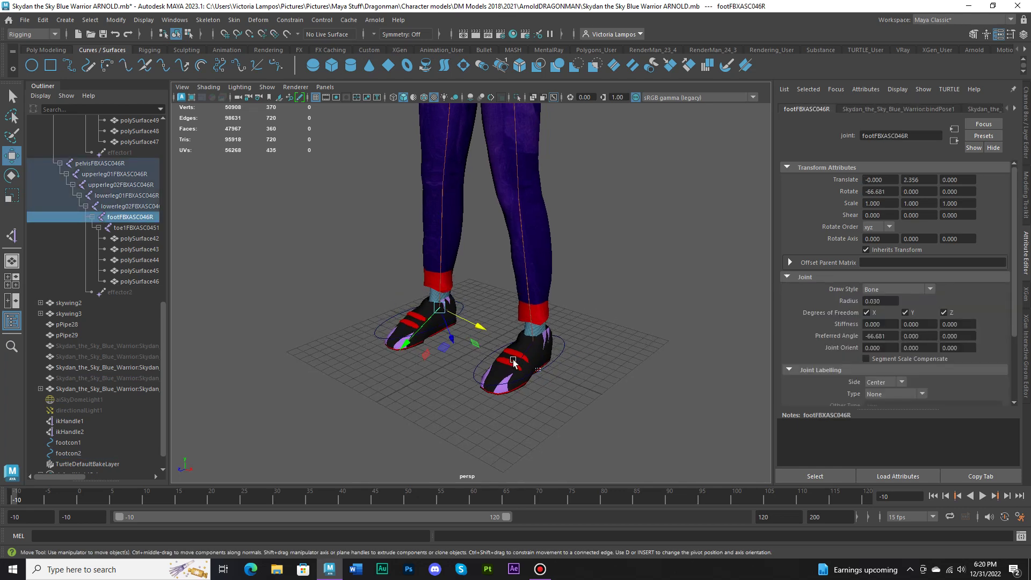
pyautogui.click(510, 361)
pyautogui.press('f')
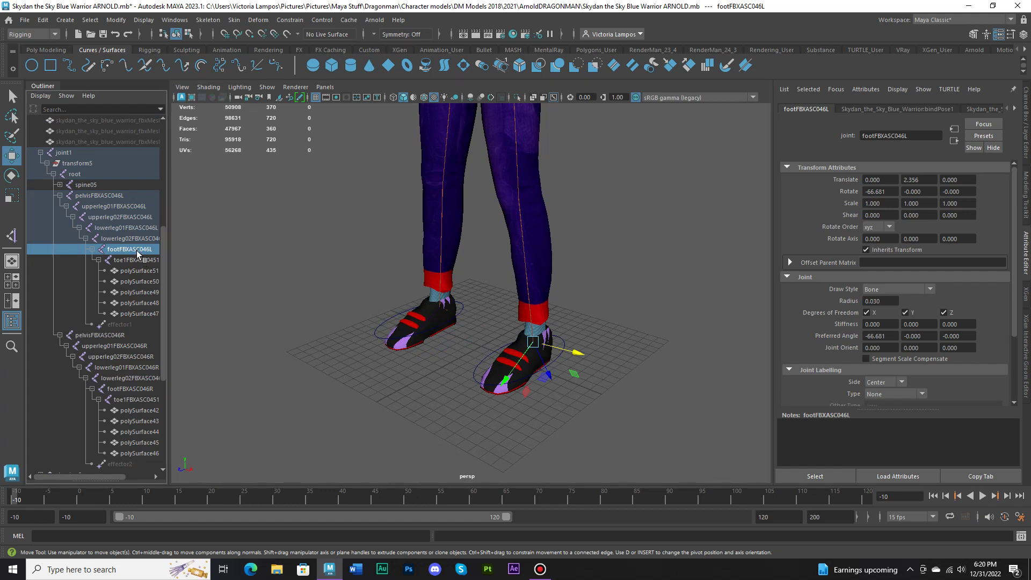
pyautogui.press('y')
pyautogui.click(133, 250)
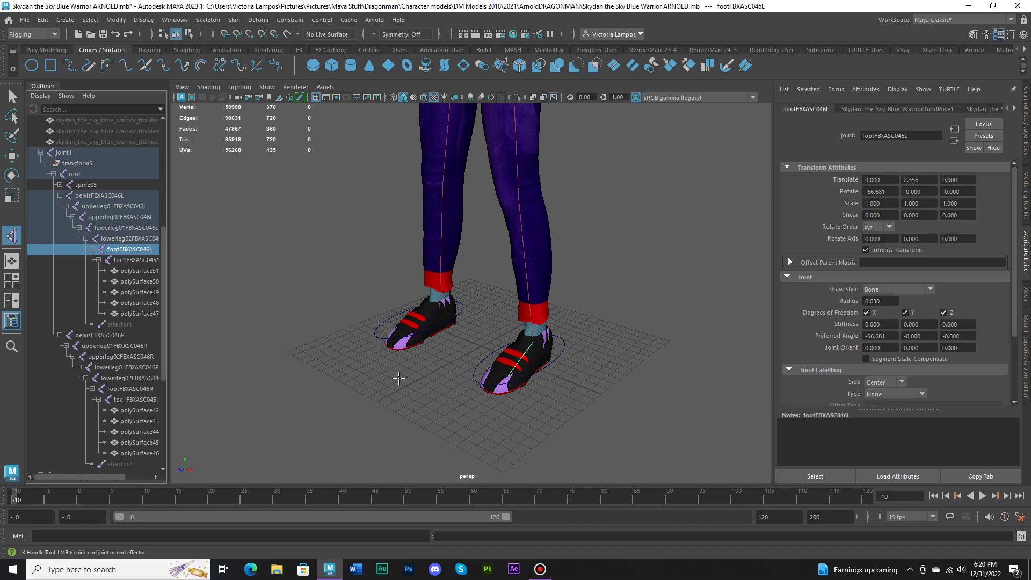
pyautogui.scroll(2, 417, 392)
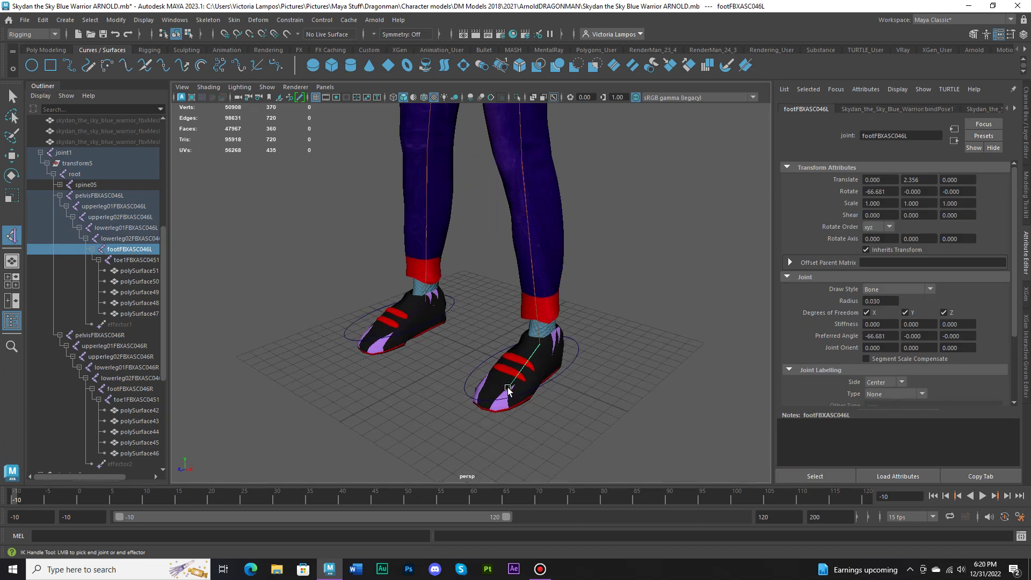
pyautogui.click(508, 387)
pyautogui.press('w')
pyautogui.moveTo(508, 387); pyautogui.dragTo(560, 408)
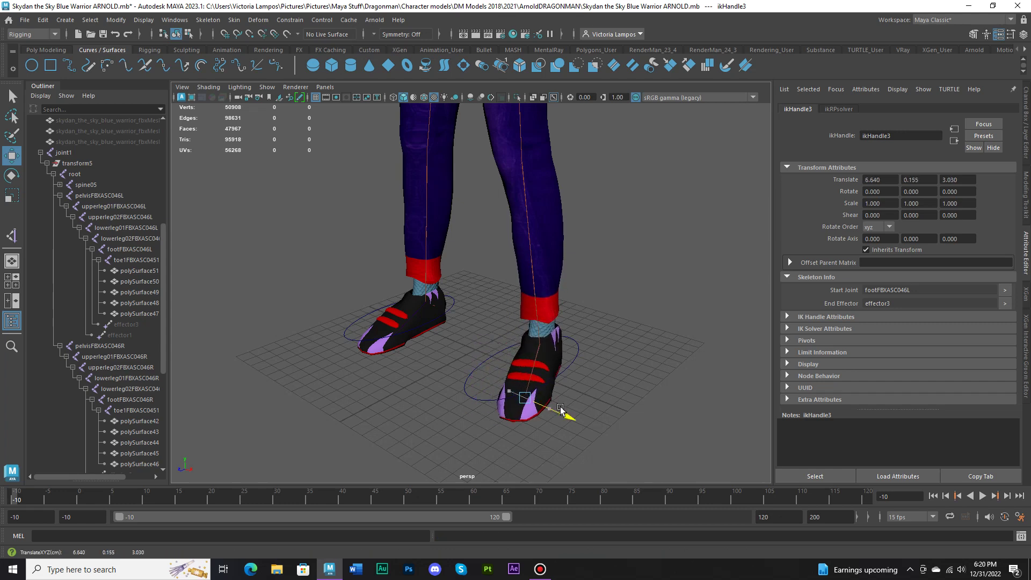
pyautogui.hotkey('ctrl', 'z')
# Step: Create an IK handle from the right foot joint to its toe joint and test it with a short move
pyautogui.keyDown('alt'); pyautogui.moveTo(436, 352); pyautogui.dragTo(463, 364); pyautogui.keyUp('alt')
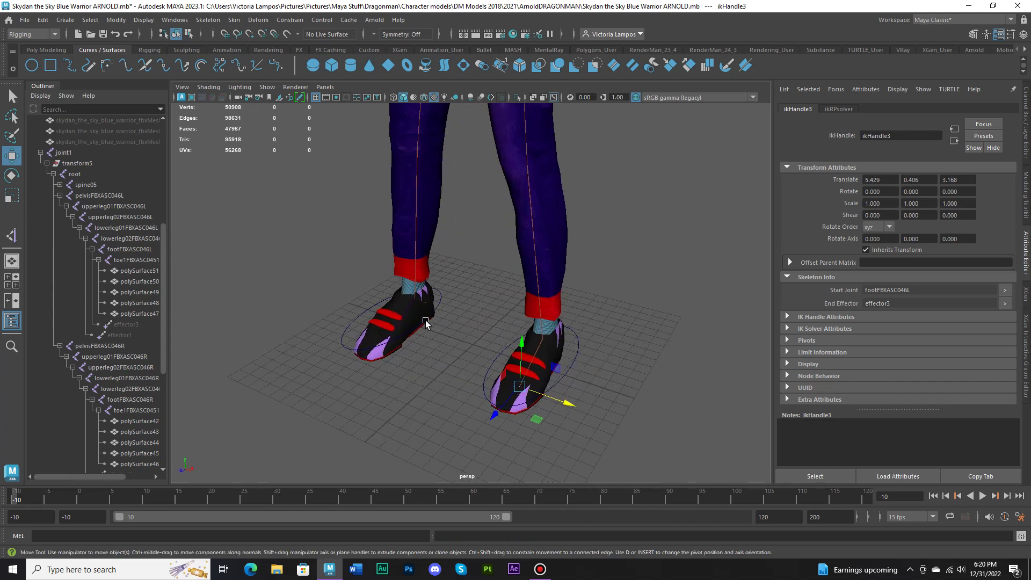
pyautogui.click(398, 313)
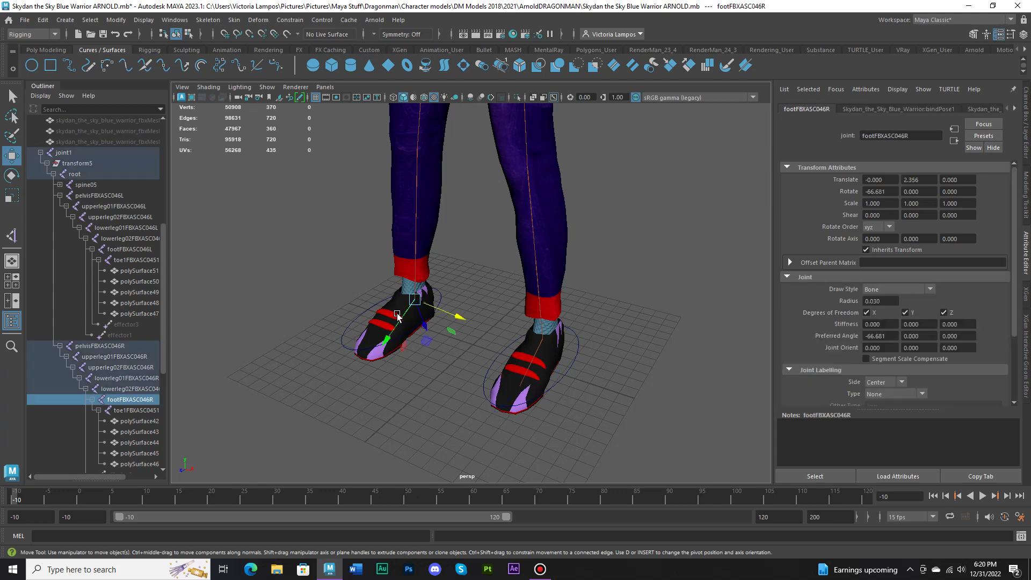
pyautogui.click(12, 235)
pyautogui.click(137, 399)
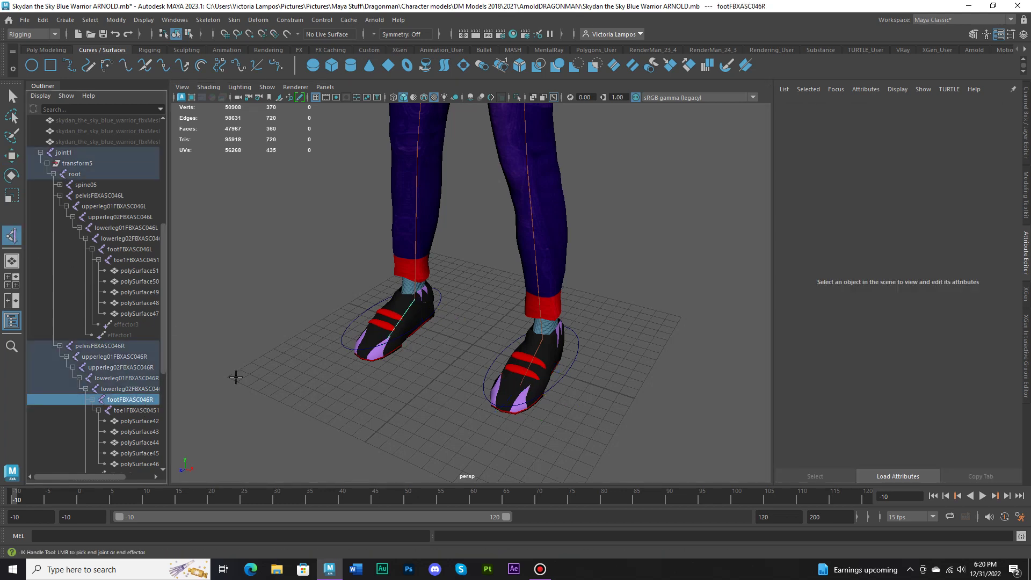
pyautogui.click(387, 339)
pyautogui.scroll(-2, 389, 334)
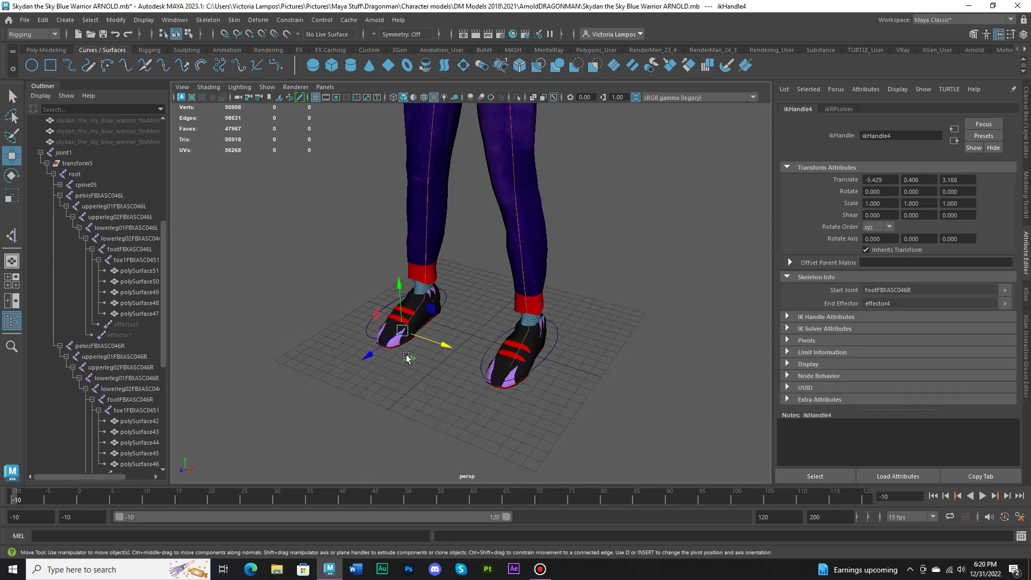
pyautogui.moveTo(401, 316)
pyautogui.mouseDown()
pyautogui.moveTo(399, 295)
pyautogui.moveTo(402, 327)
pyautogui.mouseUp()
pyautogui.hotkey('ctrl', 'z')
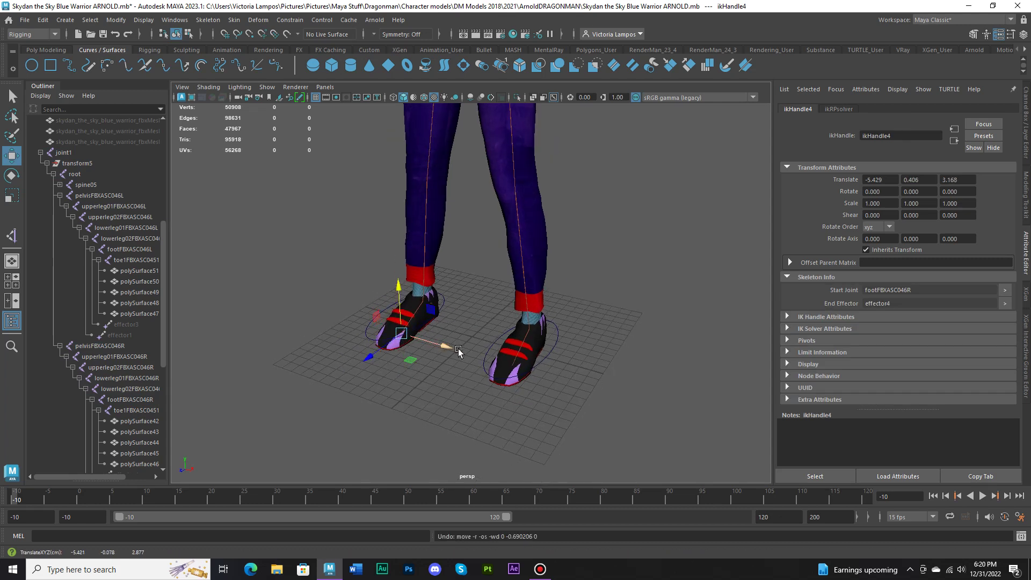
# Step: Duplicate both foot control circles, footcon1 and footcon2, together
pyautogui.keyDown('alt'); pyautogui.moveTo(457, 348); pyautogui.dragTo(530, 344); pyautogui.keyUp('alt')
pyautogui.click(474, 344)
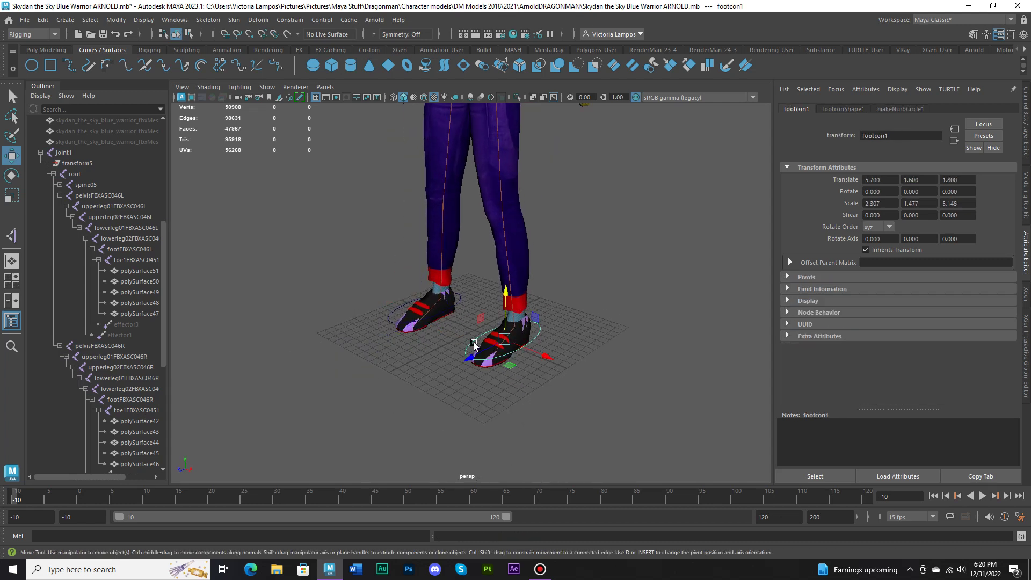
pyautogui.click(392, 321)
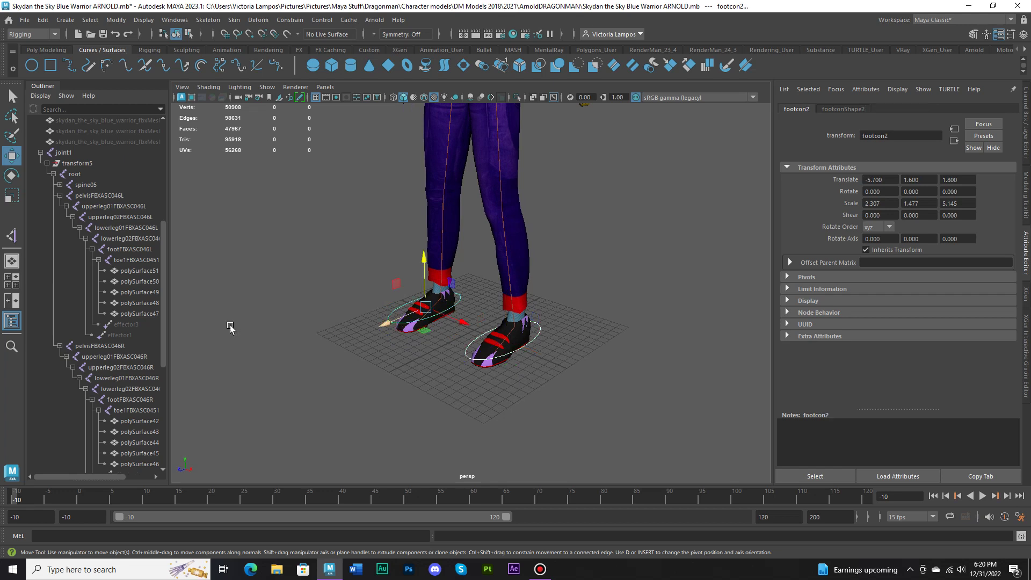
pyautogui.scroll(-7, 134, 325)
pyautogui.click(42, 20)
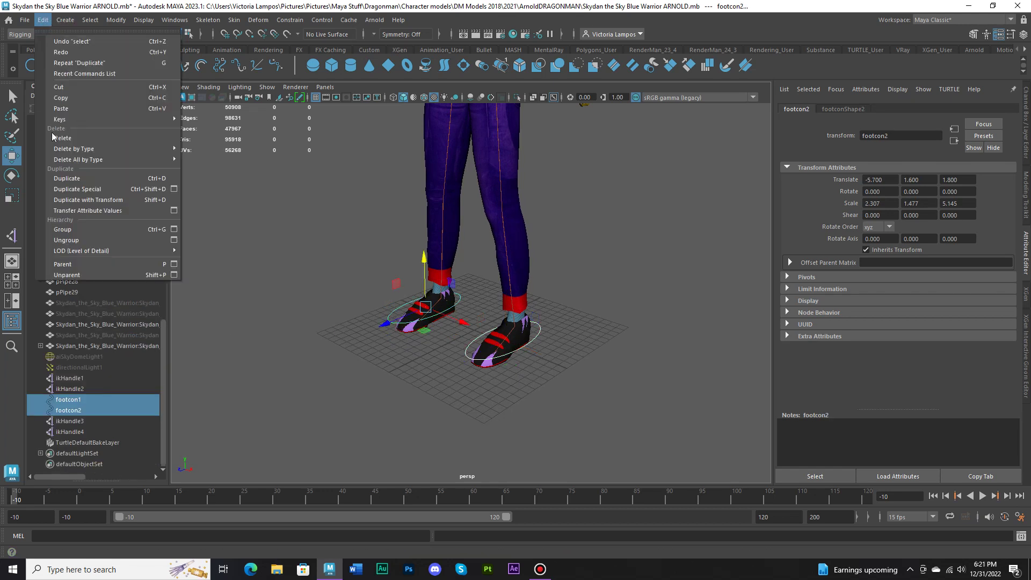
pyautogui.click(59, 179)
# Step: Rotate the duplicated circles upright about X, scale them to about 1.66 in Z and move them around the toes
pyautogui.click(13, 176)
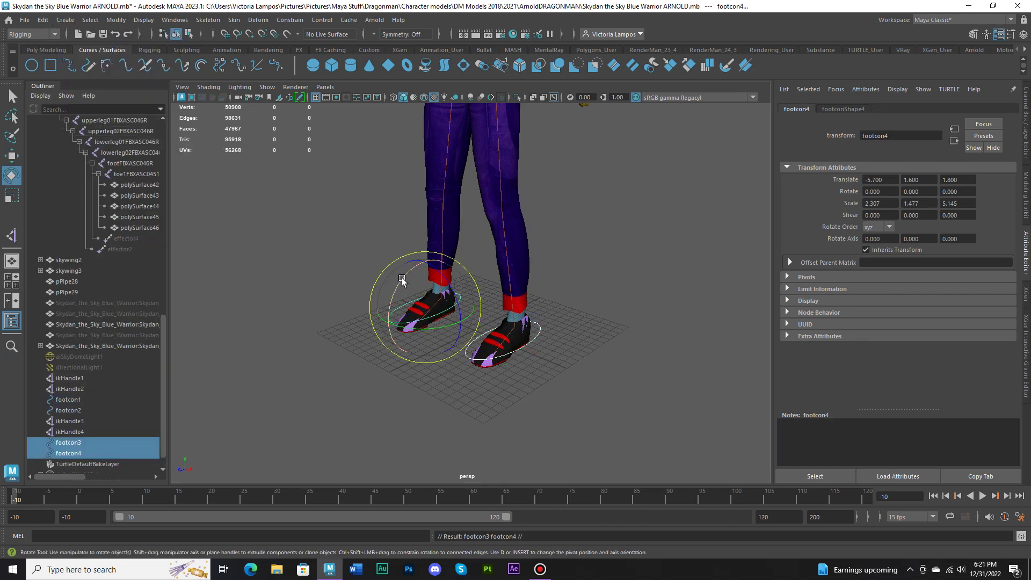
pyautogui.moveTo(403, 276); pyautogui.dragTo(391, 298)
pyautogui.press('w')
pyautogui.press('r')
pyautogui.press('w')
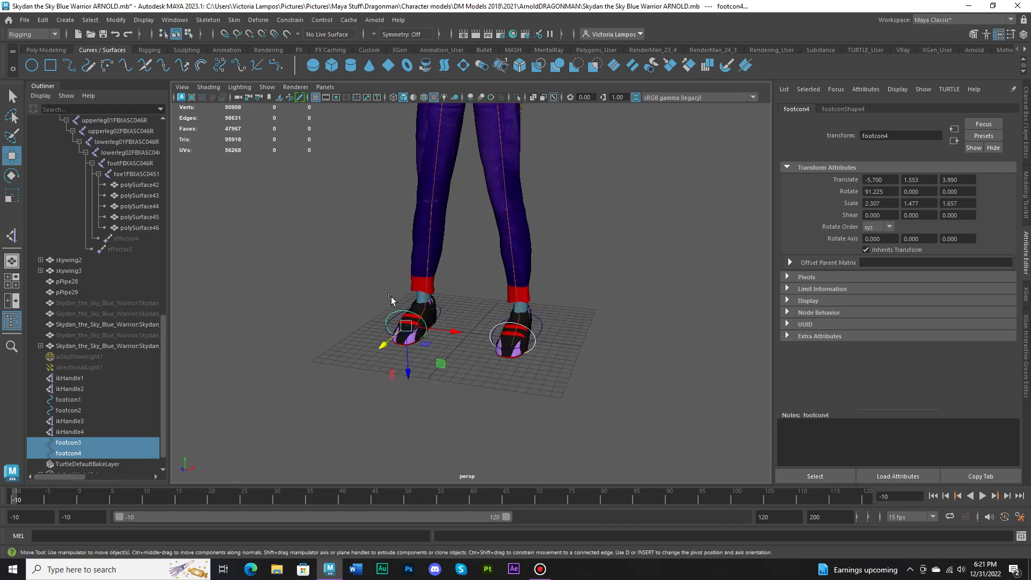
pyautogui.moveTo(406, 376); pyautogui.dragTo(444, 356)
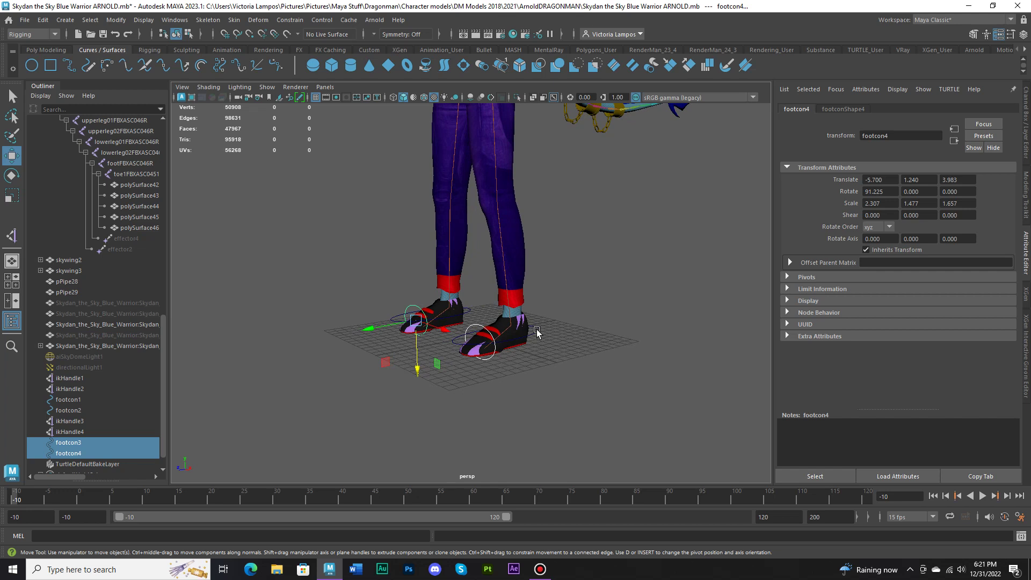
# Step: Set Rotate X to 90 on both toe circles, footcon4 and footcon3
pyautogui.click(888, 190)
pyautogui.write('90')
pyautogui.press('Return')
pyautogui.click(489, 359)
pyautogui.moveTo(886, 191); pyautogui.dragTo(811, 191)
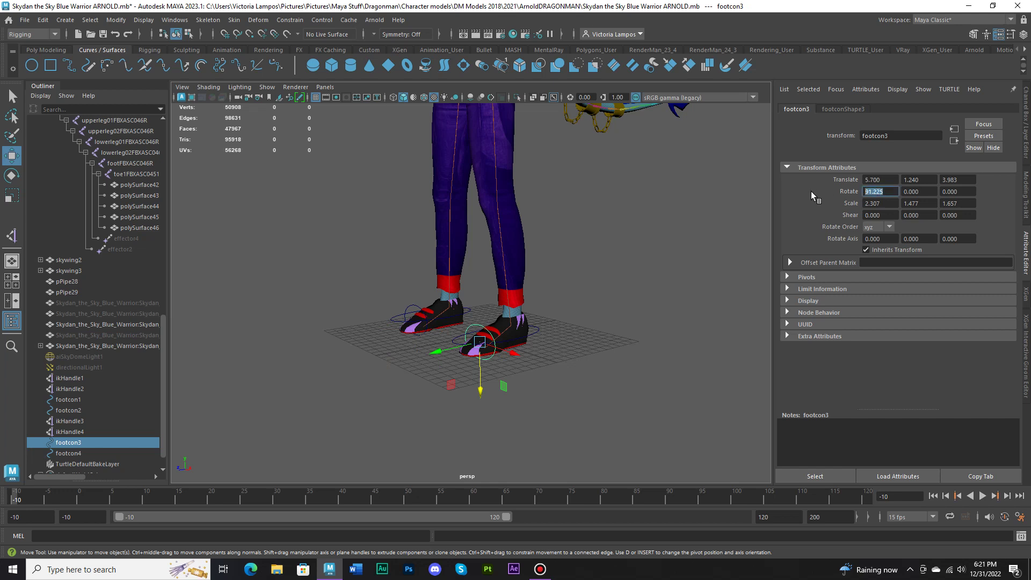
pyautogui.write('90')
pyautogui.press('Return')
# Step: Rename the left toe circle toecon1 and the right toe circle toecon2
pyautogui.keyDown('alt'); pyautogui.moveTo(553, 278); pyautogui.dragTo(451, 321); pyautogui.keyUp('alt')
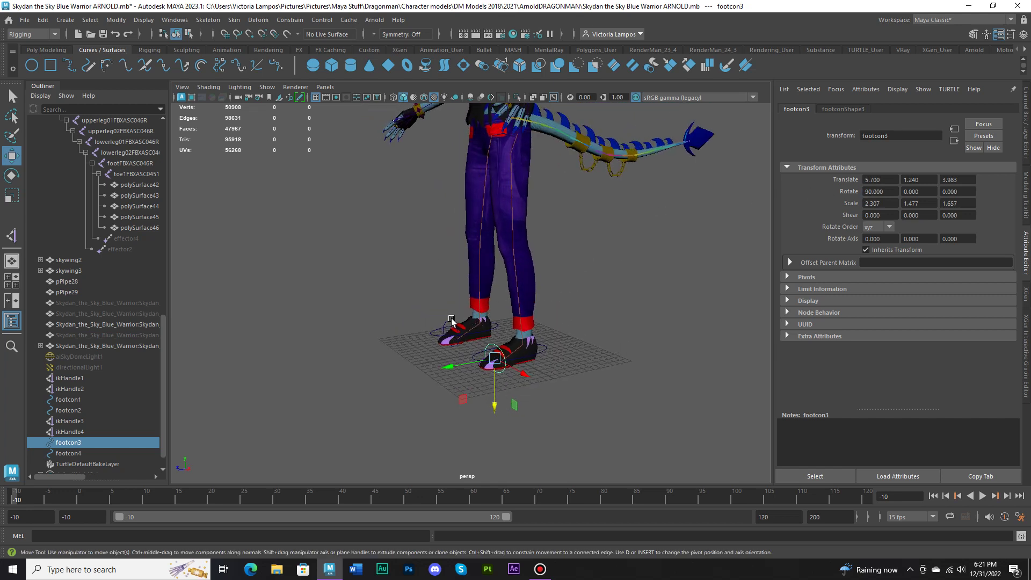
pyautogui.keyDown('shift'); pyautogui.click(450, 322); pyautogui.keyUp('shift')
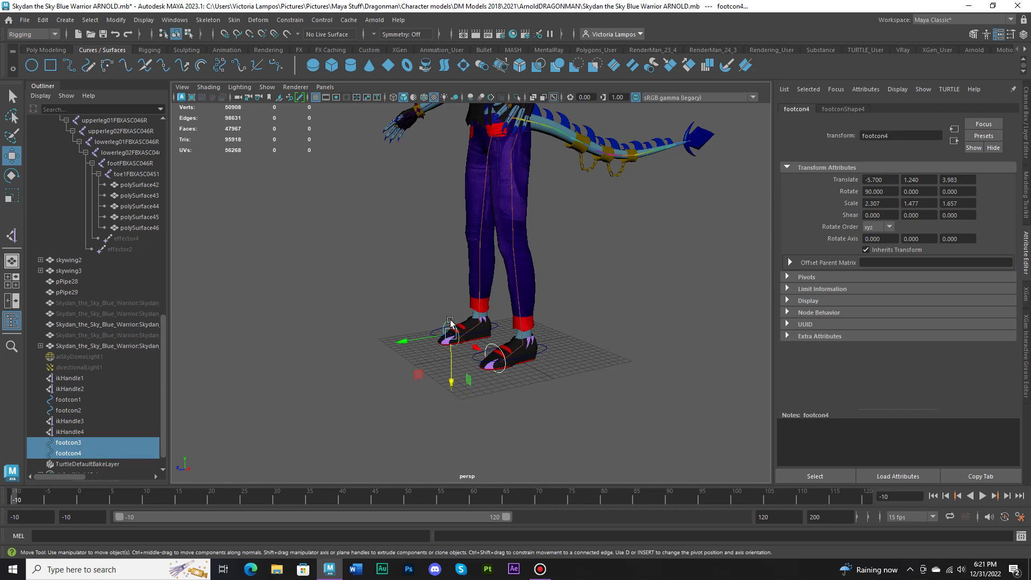
pyautogui.moveTo(549, 295)
pyautogui.keyDown('alt'); pyautogui.mouseDown()
pyautogui.moveTo(539, 295)
pyautogui.moveTo(594, 309)
pyautogui.moveTo(539, 307)
pyautogui.mouseUp(); pyautogui.keyUp('alt')
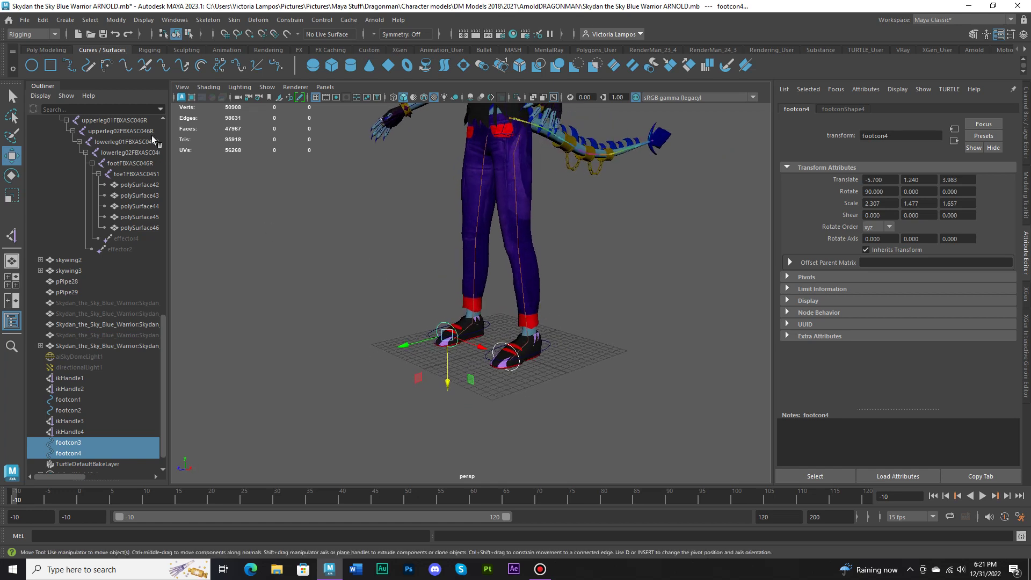
pyautogui.click(43, 21)
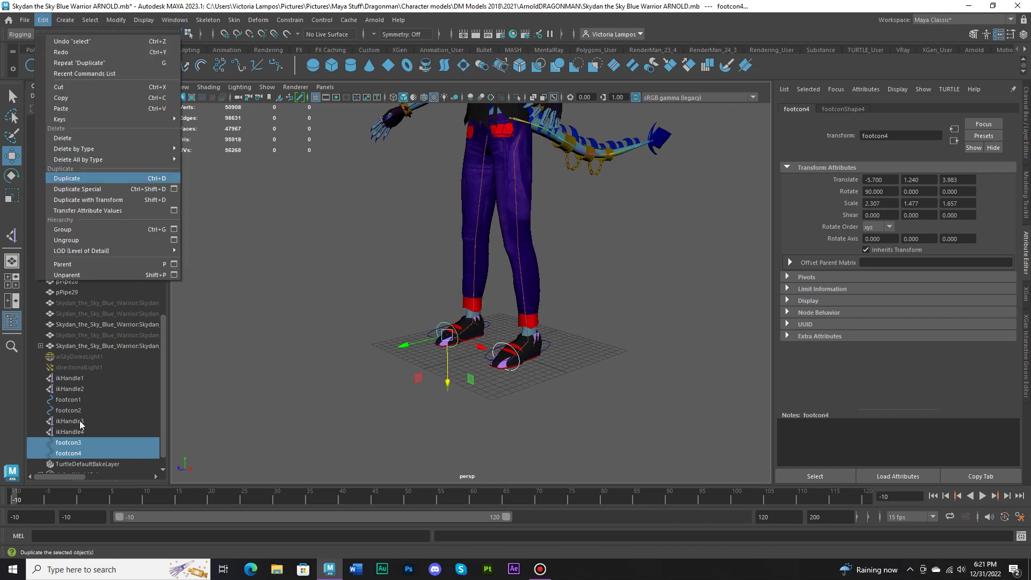
pyautogui.click(79, 441)
pyautogui.click(80, 442)
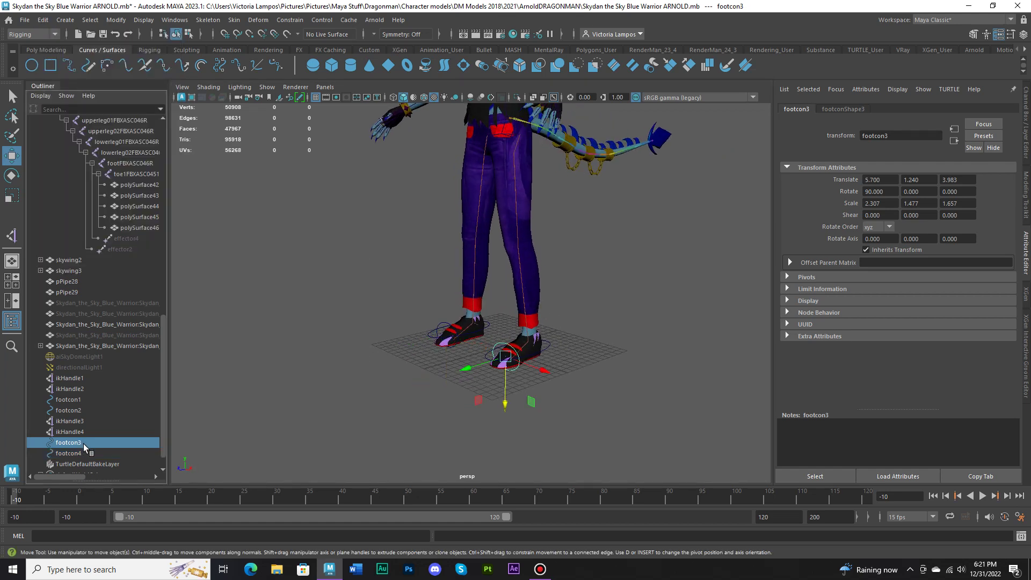
pyautogui.doubleClick(83, 443)
pyautogui.write('toecon1')
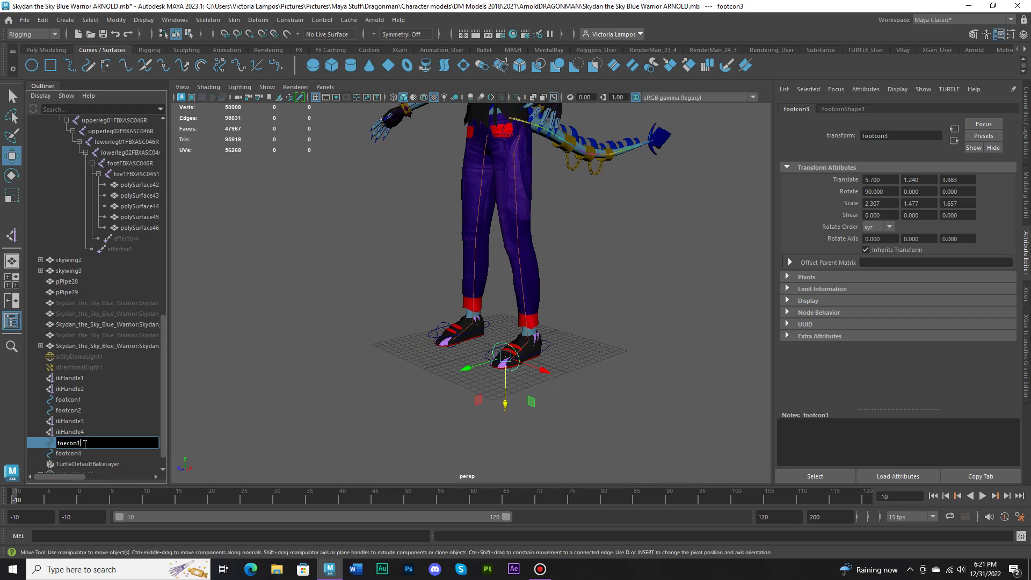
pyautogui.press('Return')
pyautogui.doubleClick(84, 454)
pyautogui.write('t')
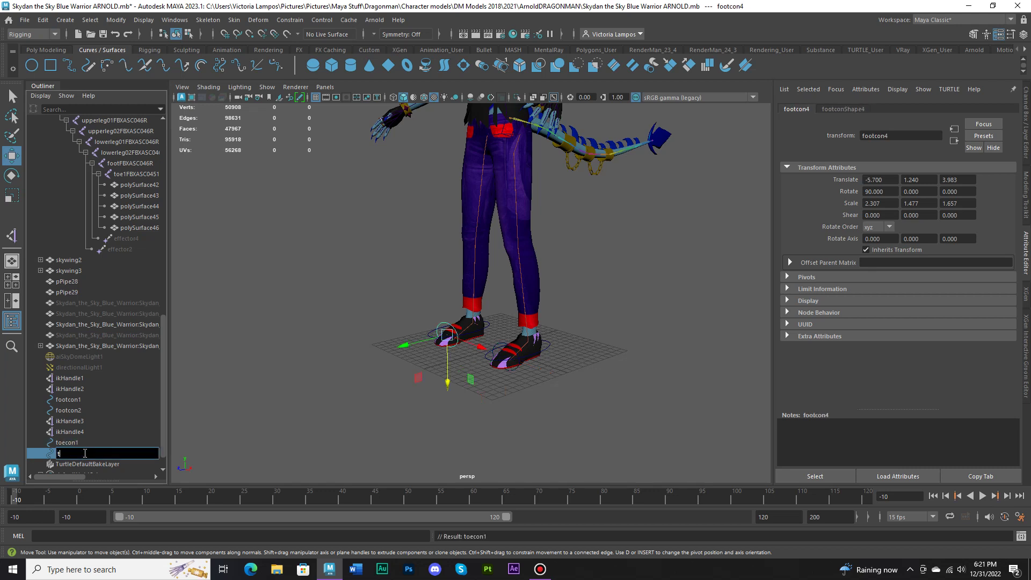
pyautogui.write('oecon2')
pyautogui.press('Return')
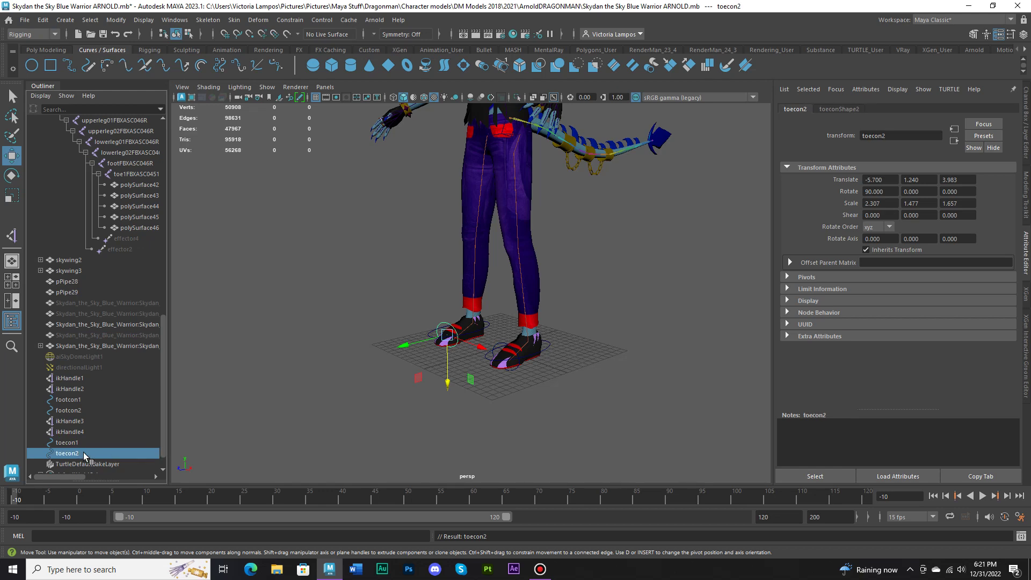
# Step: Duplicate both toe circles and move the copies up in front of the knees, to about 13.9 in Y and 11 in Z
pyautogui.scroll(3, 473, 387)
pyautogui.keyDown('shift'); pyautogui.click(514, 374); pyautogui.keyUp('shift')
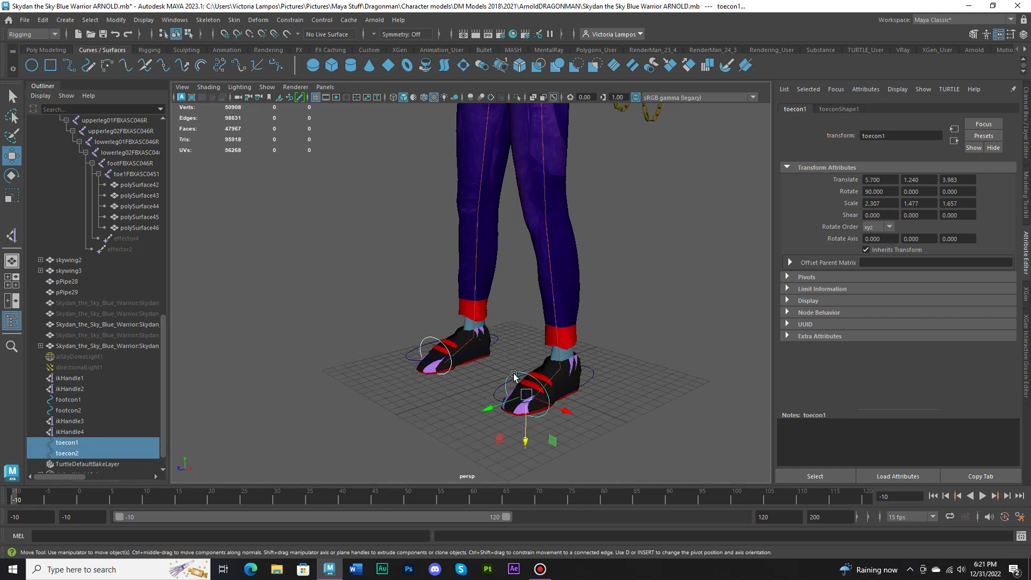
pyautogui.scroll(-1, 512, 371)
pyautogui.keyDown('alt'); pyautogui.moveTo(511, 372); pyautogui.dragTo(478, 370); pyautogui.keyUp('alt')
pyautogui.click(52, 24)
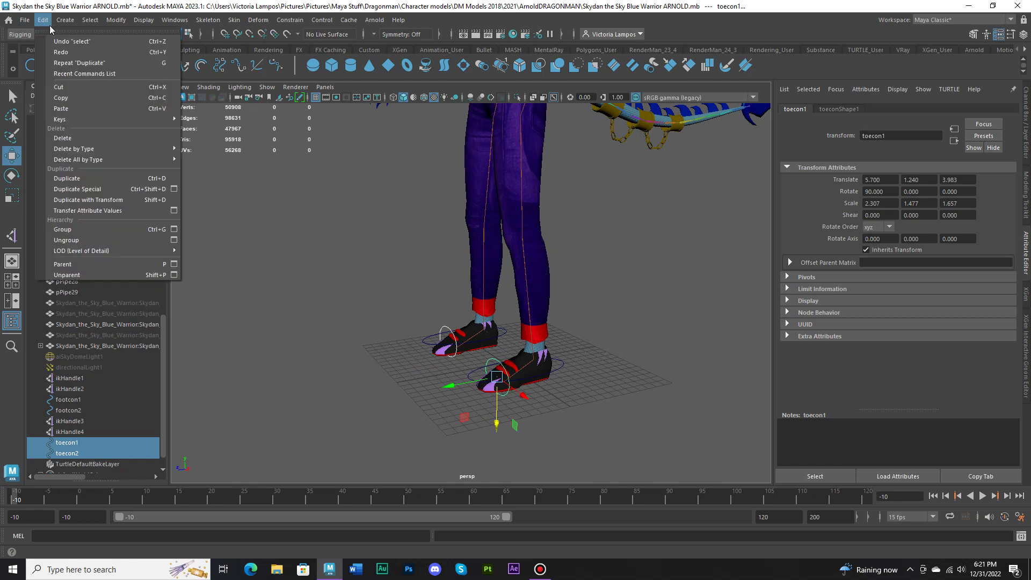
pyautogui.click(65, 175)
pyautogui.moveTo(495, 425); pyautogui.dragTo(477, 295)
pyautogui.moveTo(446, 250); pyautogui.dragTo(3, 193)
# Step: Scale both knee circles narrower in X to about 1.63 so they look round
pyautogui.click(11, 195)
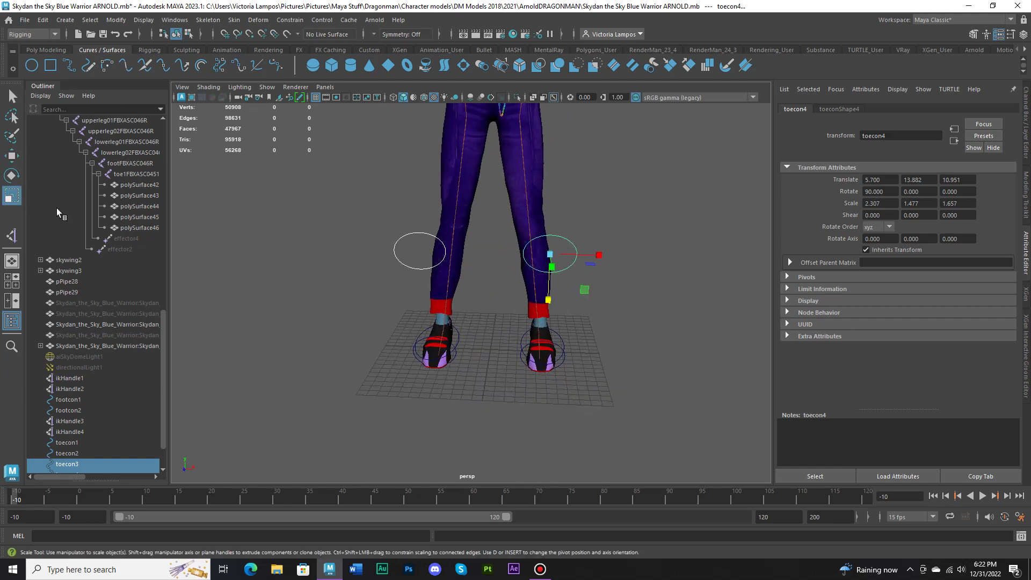
pyautogui.moveTo(605, 255); pyautogui.dragTo(589, 259)
pyautogui.keyDown('alt'); pyautogui.moveTo(588, 260); pyautogui.dragTo(537, 252); pyautogui.keyUp('alt')
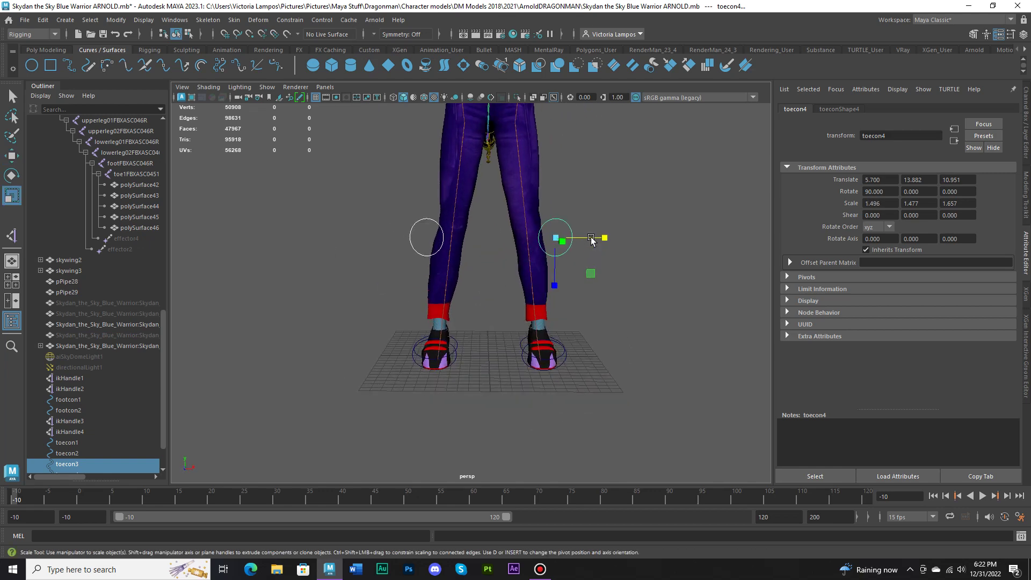
# Step: In the front view, move the left knee circle inward along X so it centres on the left knee joint
pyautogui.click(10, 283)
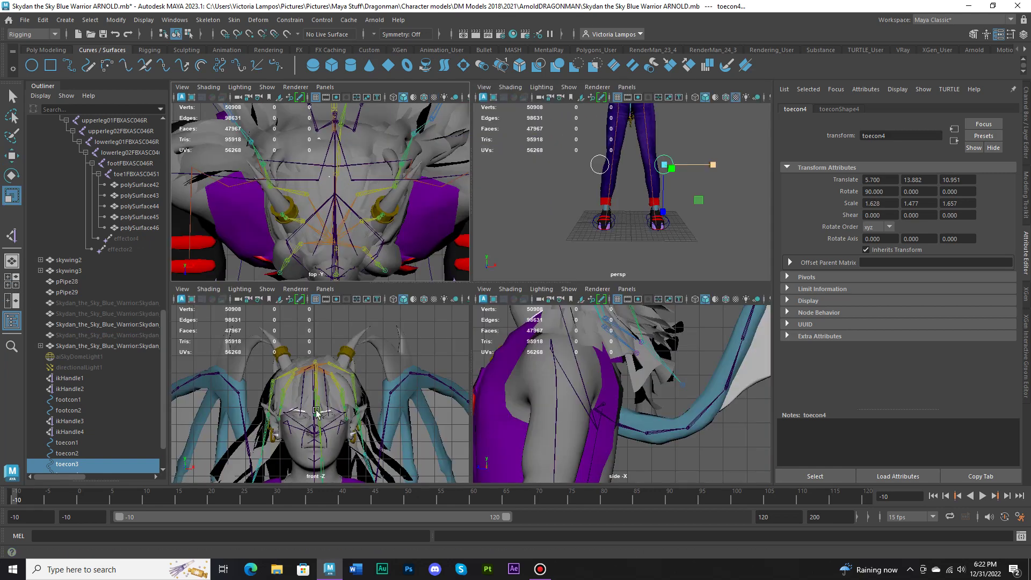
pyautogui.keyDown('alt'); pyautogui.moveTo(344, 441); pyautogui.dragTo(365, 359, button='middle'); pyautogui.keyUp('alt')
pyautogui.scroll(3, 299, 421)
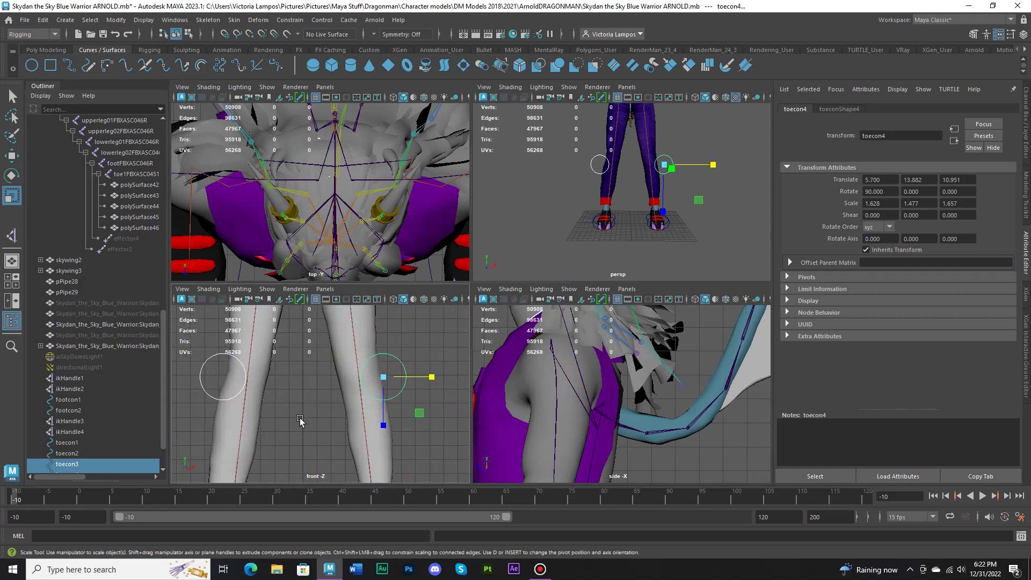
pyautogui.click(378, 388)
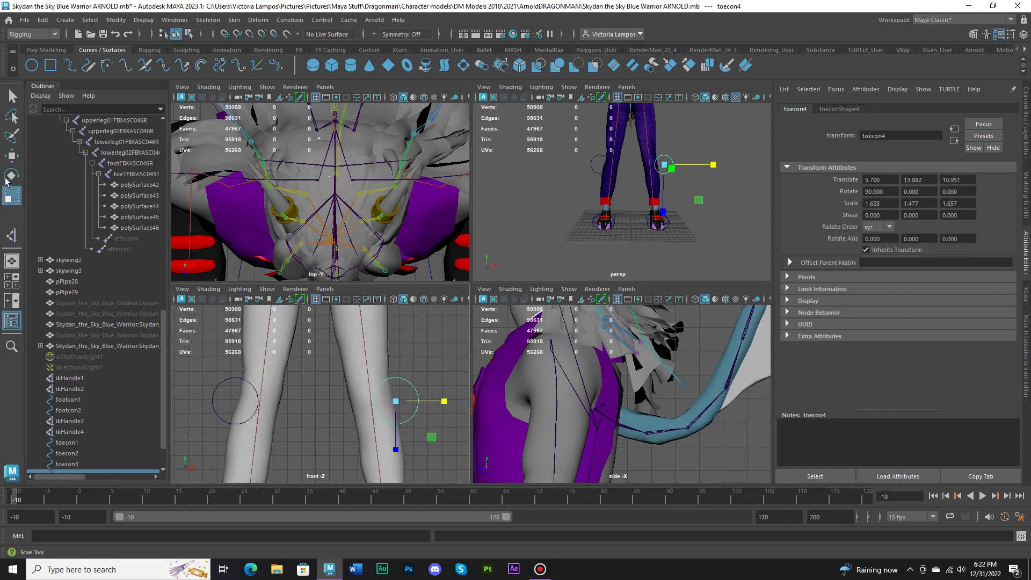
pyautogui.press('w')
pyautogui.moveTo(451, 402); pyautogui.dragTo(428, 402)
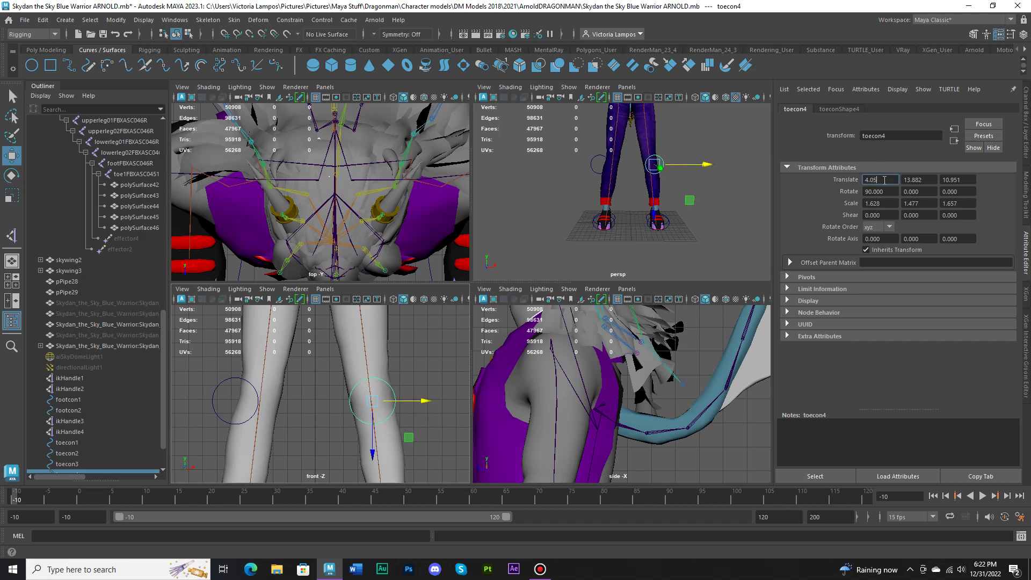
# Step: Set the left knee circle's X translation to 4 and centre the right knee circle on its joint at X -4
pyautogui.press('Return')
pyautogui.click(213, 413)
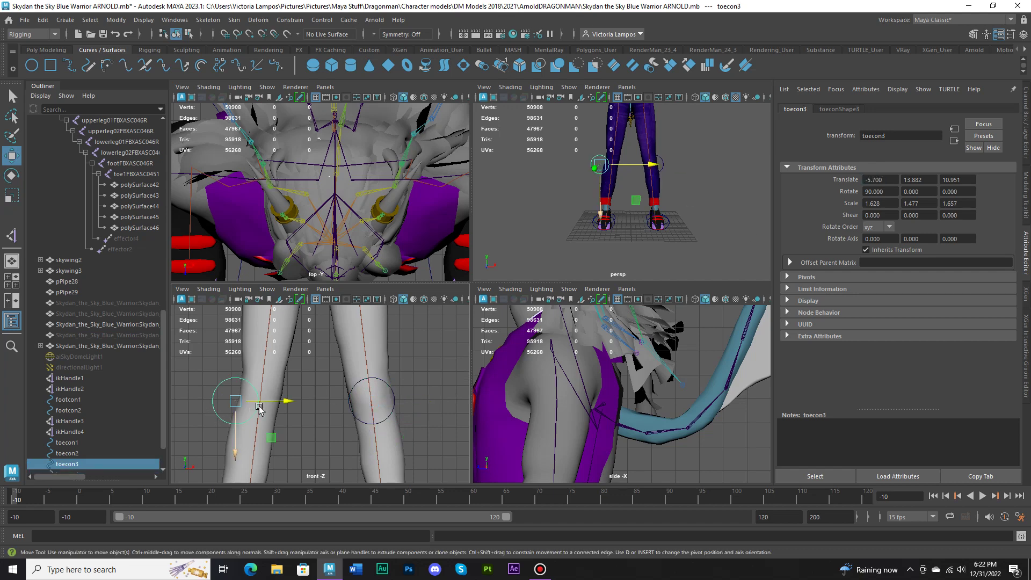
pyautogui.moveTo(271, 401); pyautogui.dragTo(295, 404)
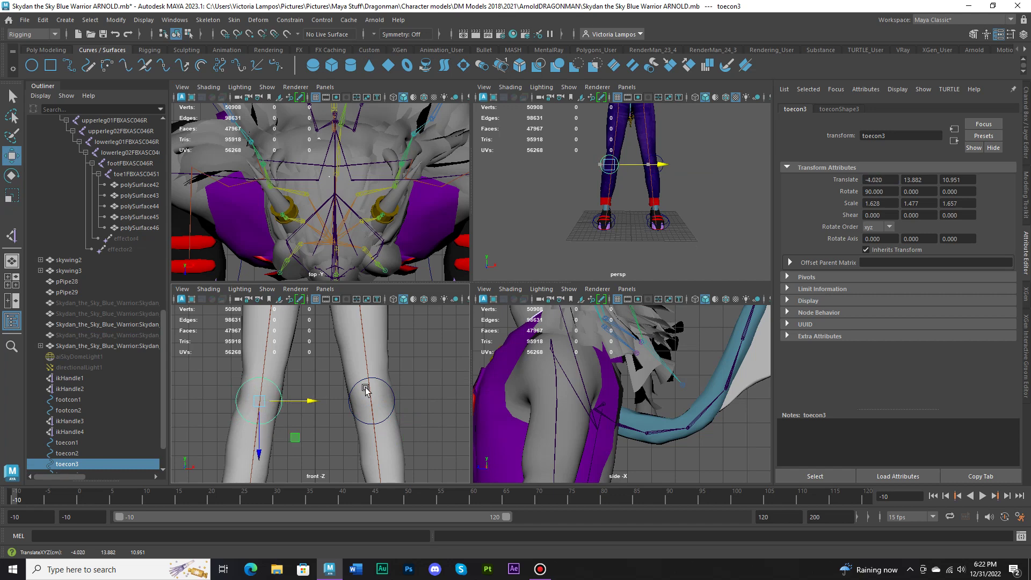
pyautogui.click(893, 180)
pyautogui.press('Return')
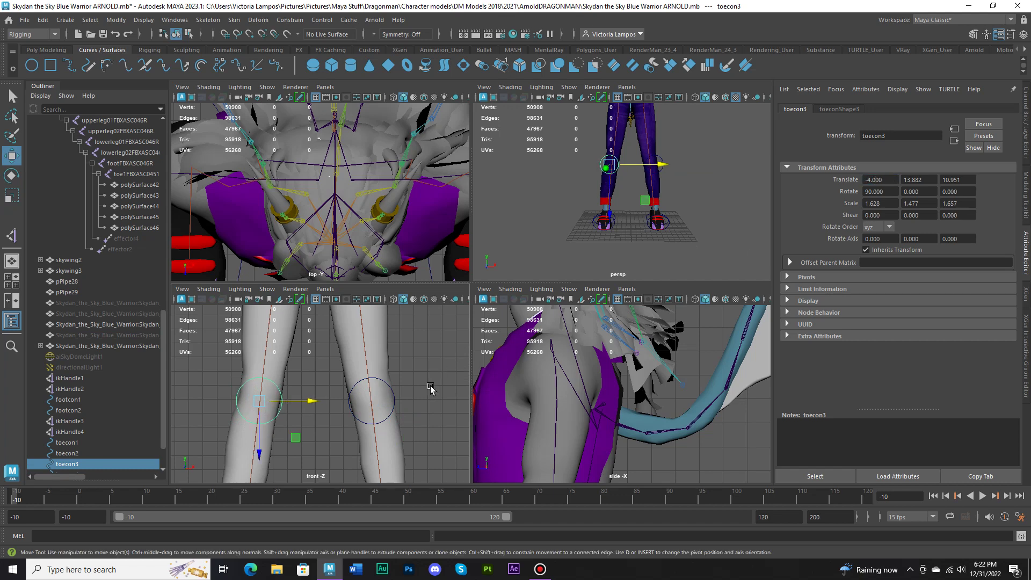
# Step: Return to the single perspective view and save the scene
pyautogui.moveTo(417, 424); pyautogui.dragTo(354, 412)
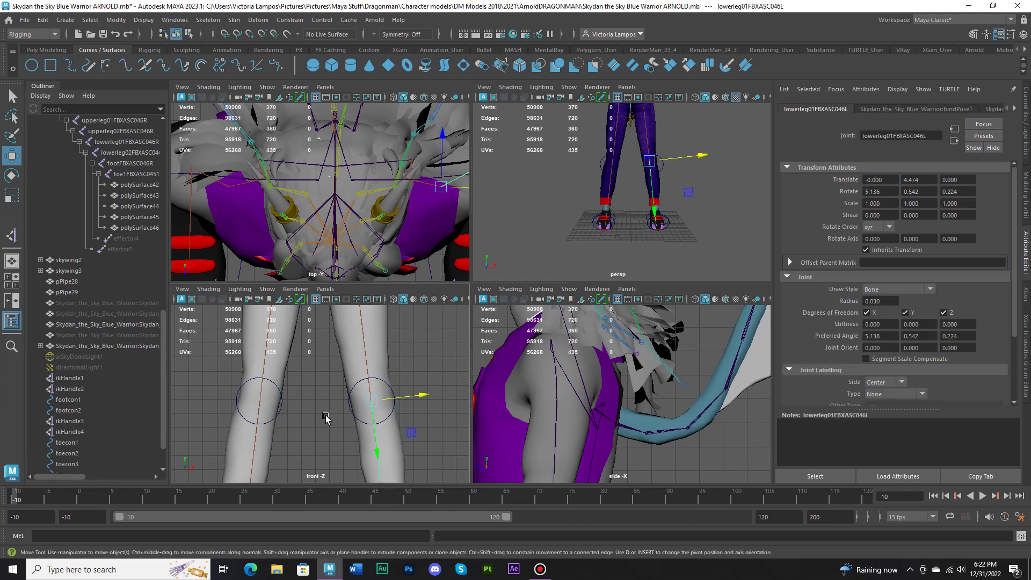
pyautogui.click(351, 400)
pyautogui.click(11, 261)
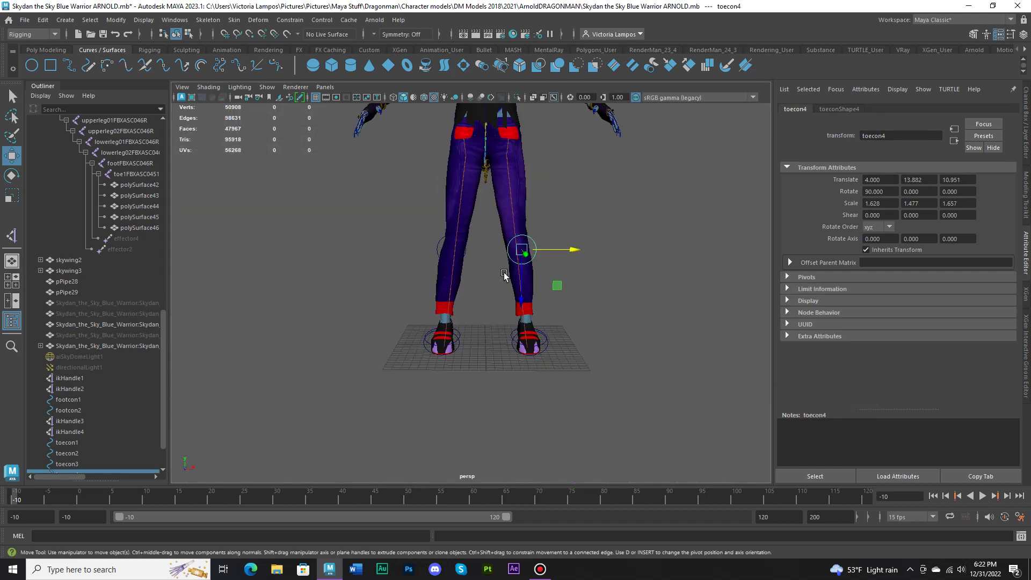
pyautogui.keyDown('alt'); pyautogui.moveTo(504, 275); pyautogui.dragTo(539, 318); pyautogui.keyUp('alt')
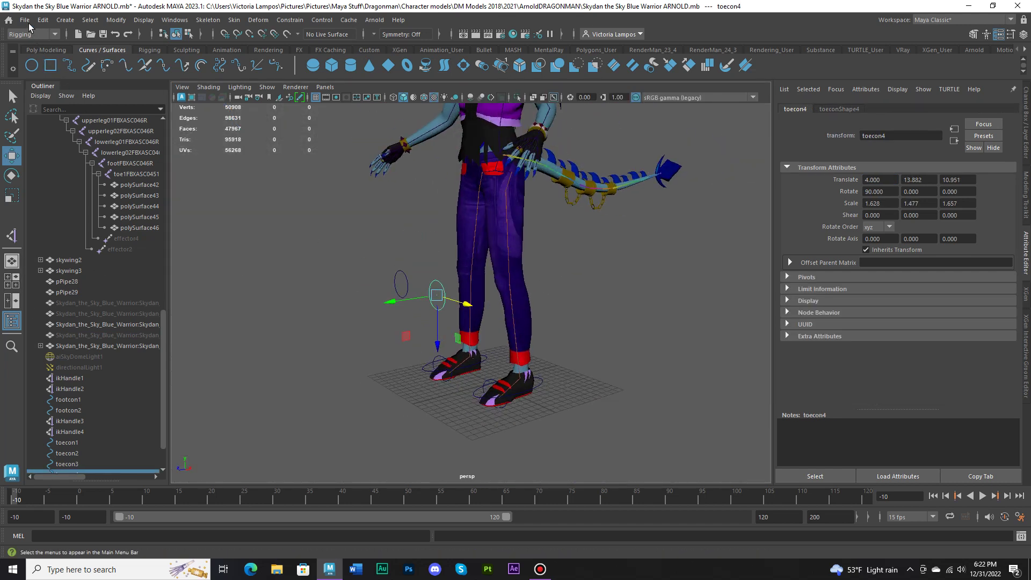
pyautogui.click(25, 20)
pyautogui.click(51, 58)
pyautogui.press('Return')
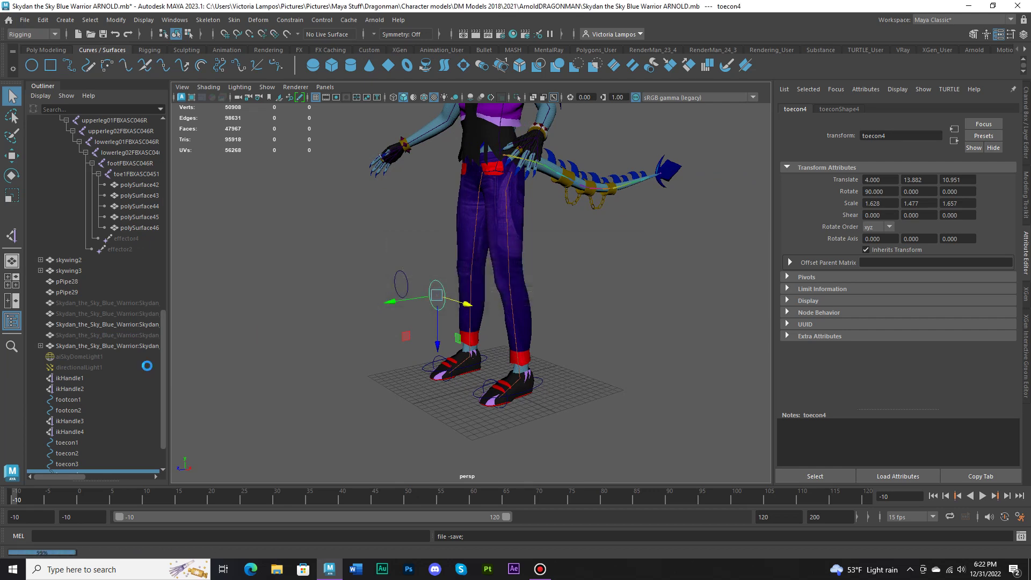
# Step: Parent-constrain ikHandle1 with footcon1, keeping Maintain offset on and all translate and rotate axes constrained
pyautogui.press('w')
pyautogui.scroll(-3, 90, 391)
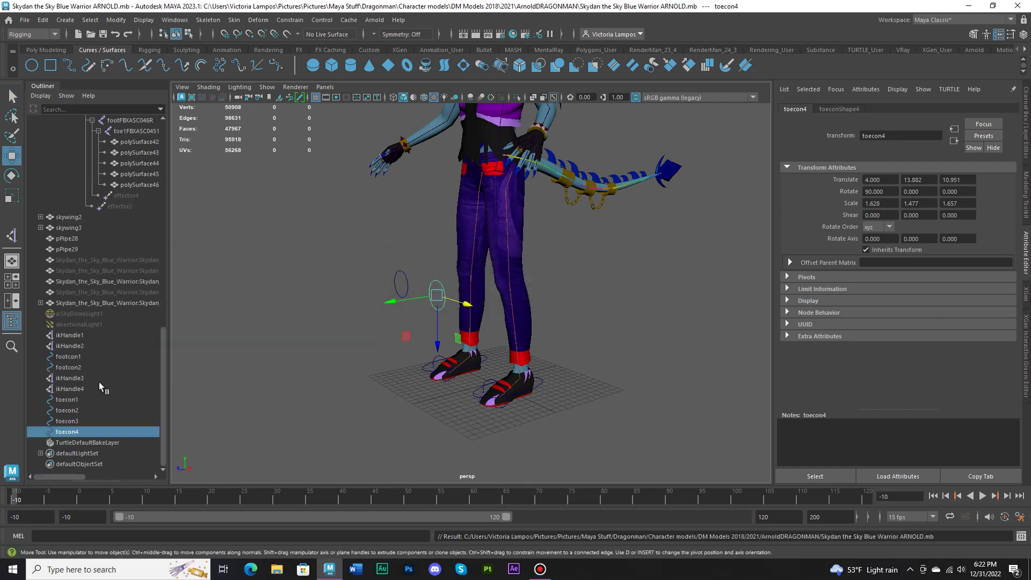
pyautogui.click(80, 358)
pyautogui.scroll(4, 491, 413)
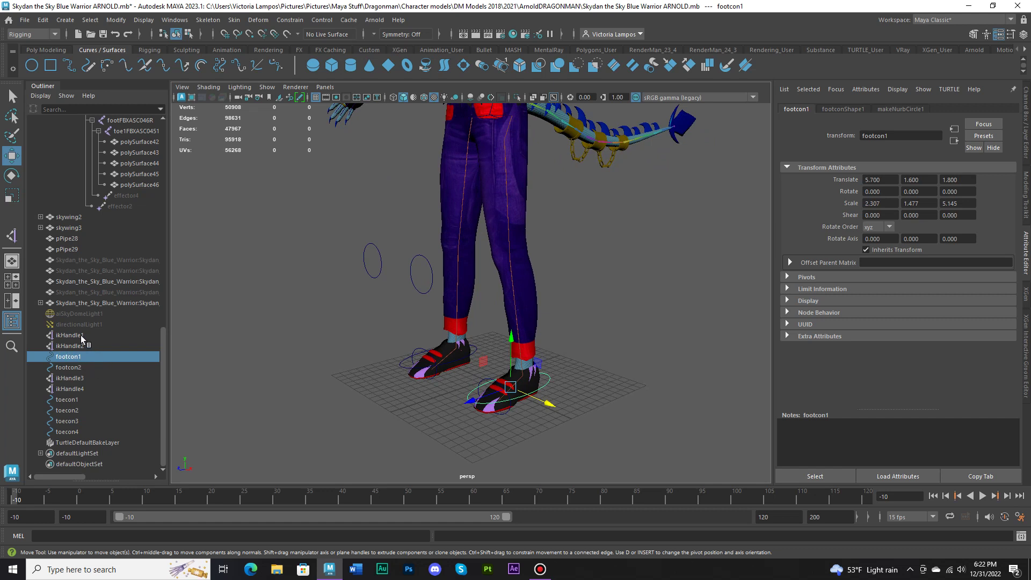
pyautogui.keyDown('ctrl'); pyautogui.click(69, 335); pyautogui.keyUp('ctrl')
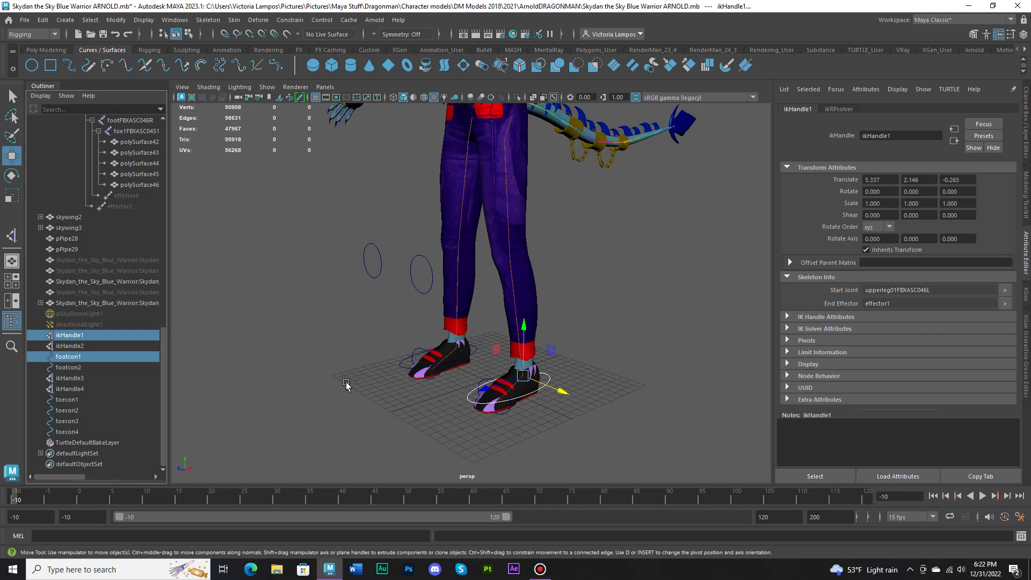
pyautogui.click(289, 21)
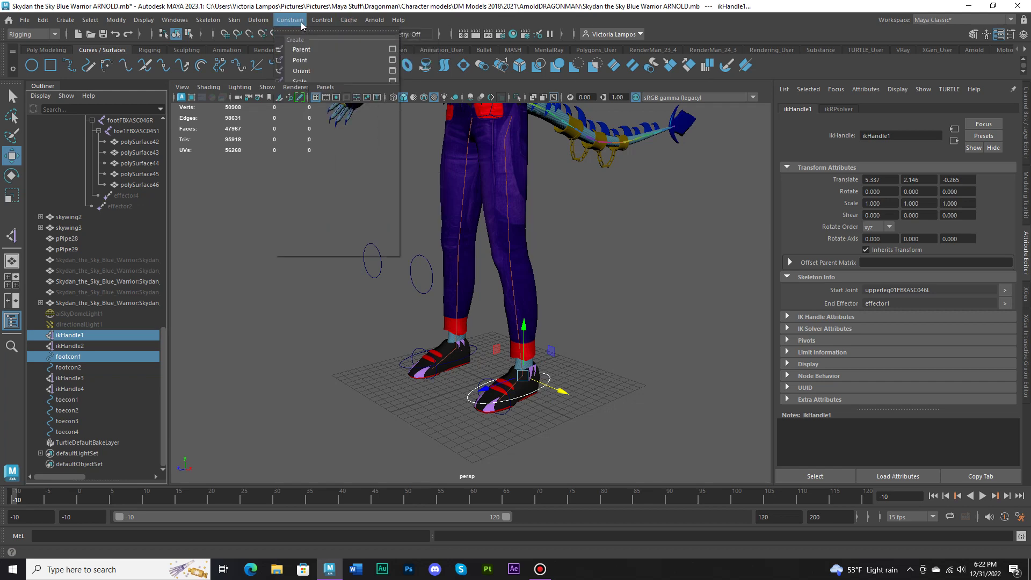
pyautogui.click(392, 50)
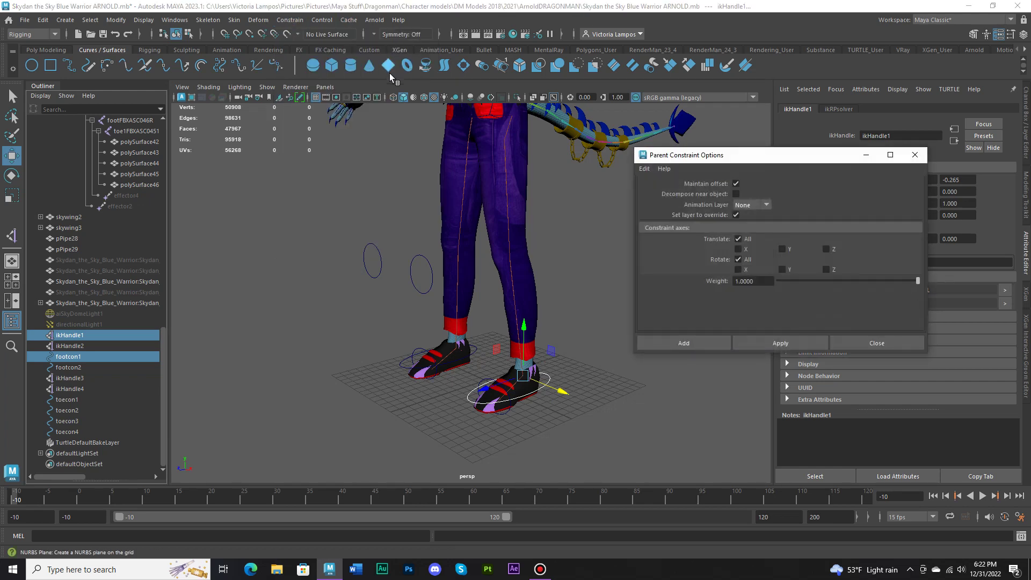
pyautogui.click(692, 343)
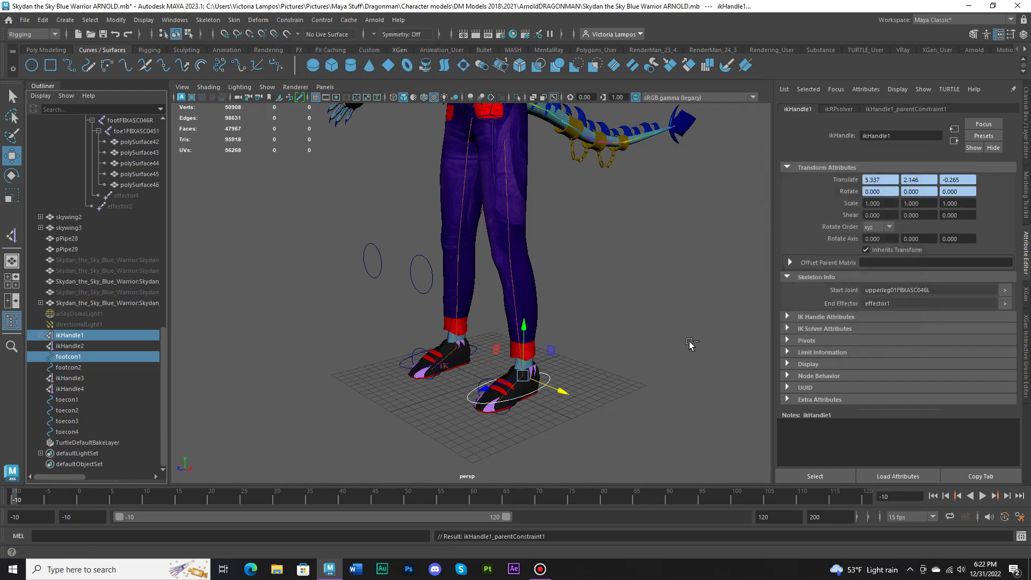
# Step: Parent-constrain ikHandle2 with footcon2 using the same constraint options
pyautogui.moveTo(553, 341)
pyautogui.keyDown('alt'); pyautogui.mouseDown()
pyautogui.moveTo(611, 348)
pyautogui.moveTo(557, 343)
pyautogui.mouseUp(); pyautogui.keyUp('alt')
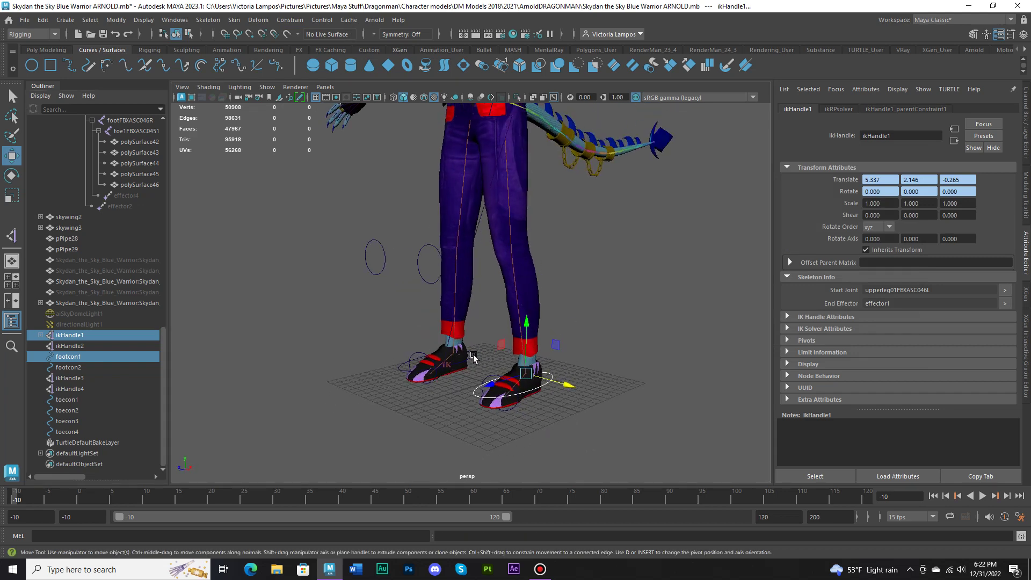
pyautogui.click(473, 356)
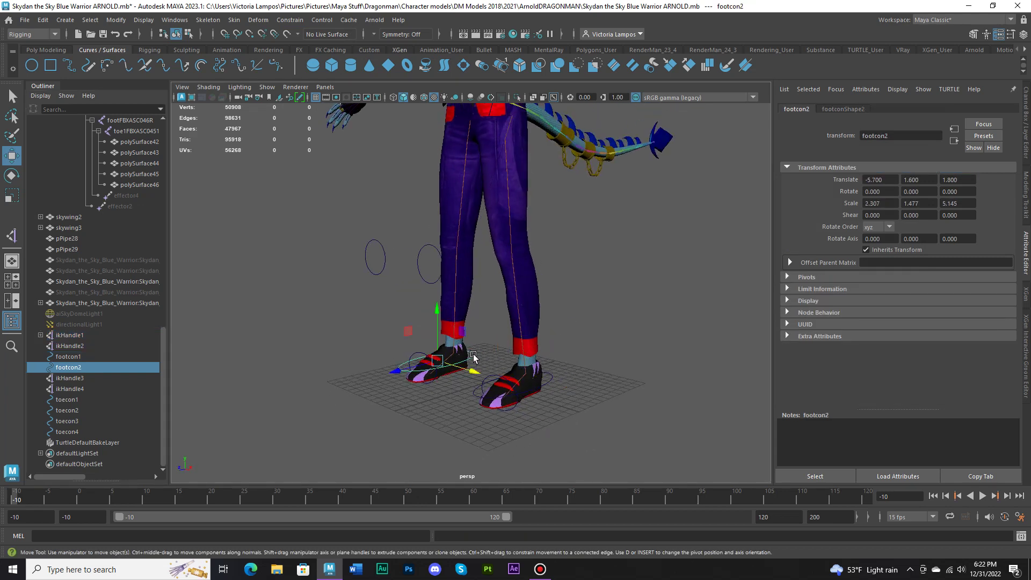
pyautogui.keyDown('ctrl'); pyautogui.click(85, 347); pyautogui.keyUp('ctrl')
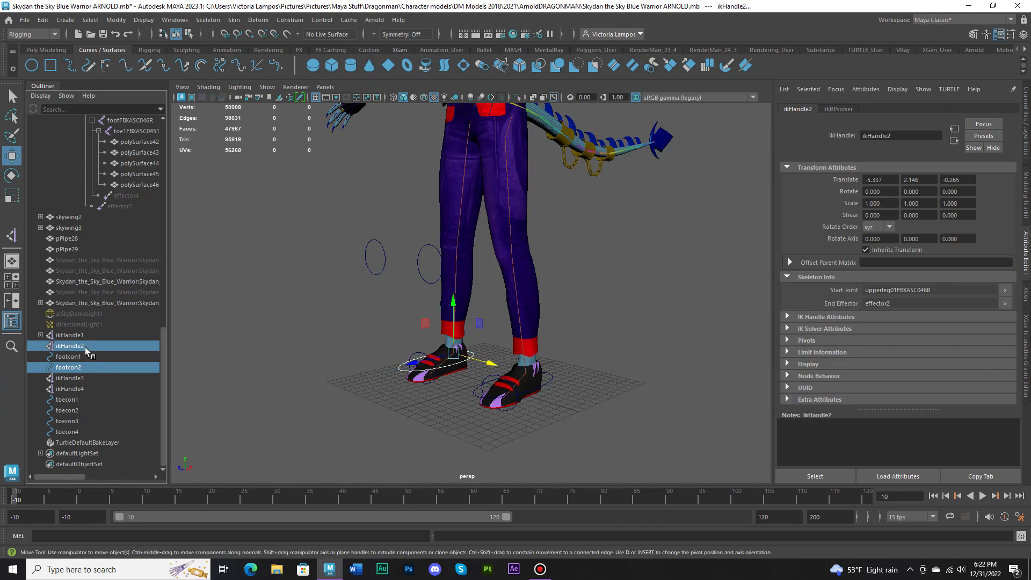
pyautogui.click(283, 20)
pyautogui.click(301, 47)
# Step: Test the leg IK by moving footcon1 and footcon2 together vertically, and restore their position
pyautogui.keyDown('alt'); pyautogui.moveTo(445, 247); pyautogui.dragTo(505, 248); pyautogui.keyUp('alt')
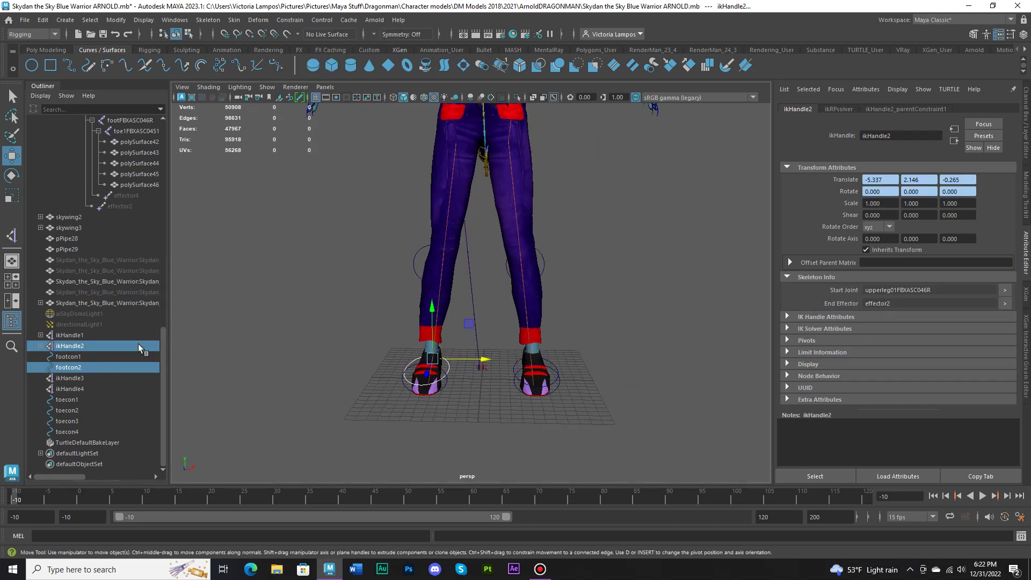
pyautogui.click(86, 367)
pyautogui.keyDown('ctrl'); pyautogui.click(85, 356); pyautogui.keyUp('ctrl')
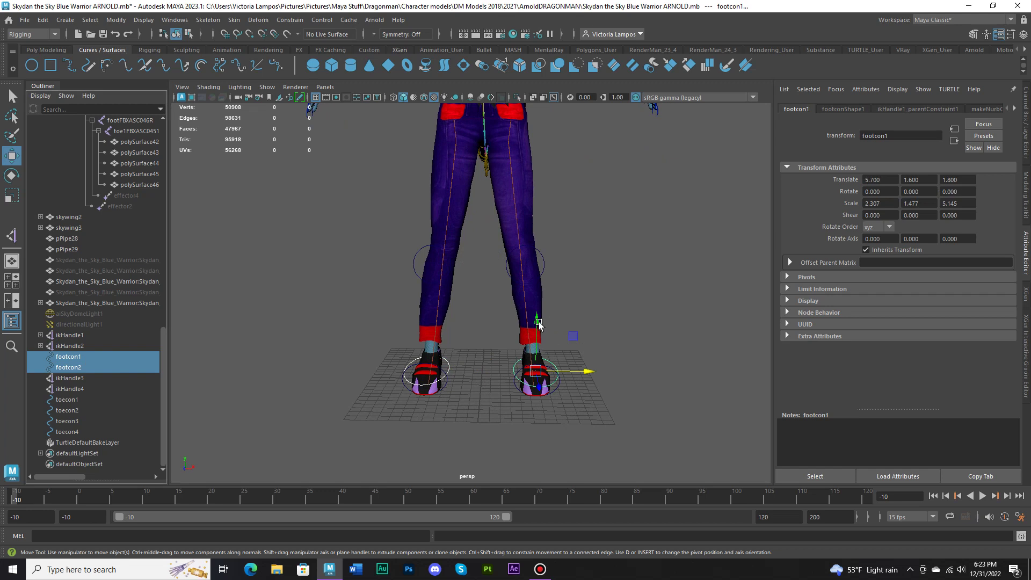
pyautogui.moveTo(539, 324); pyautogui.dragTo(511, 411)
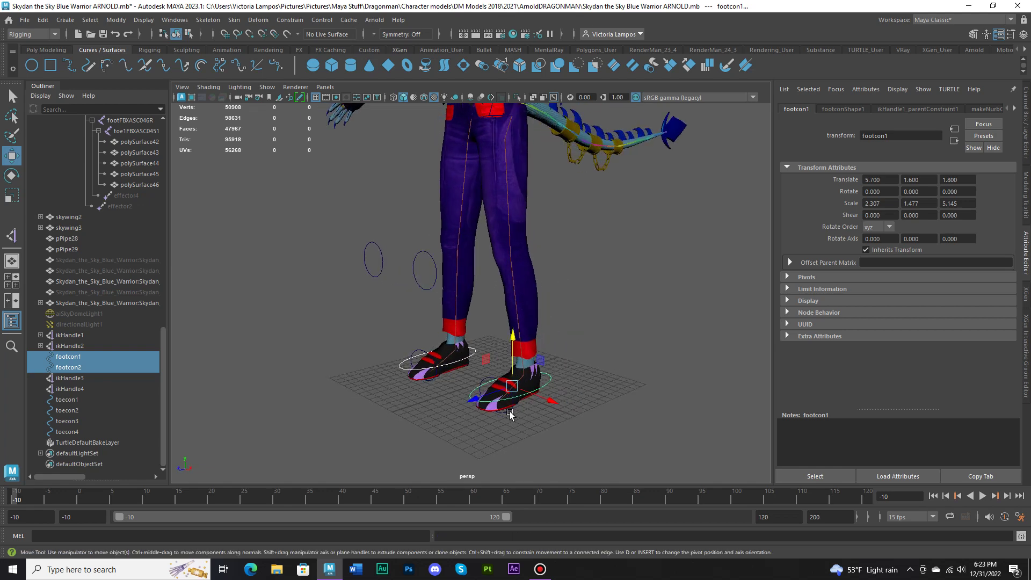
# Step: Parent-constrain ikHandle3, the left toe handle, with the toecon1 circle
pyautogui.click(510, 411)
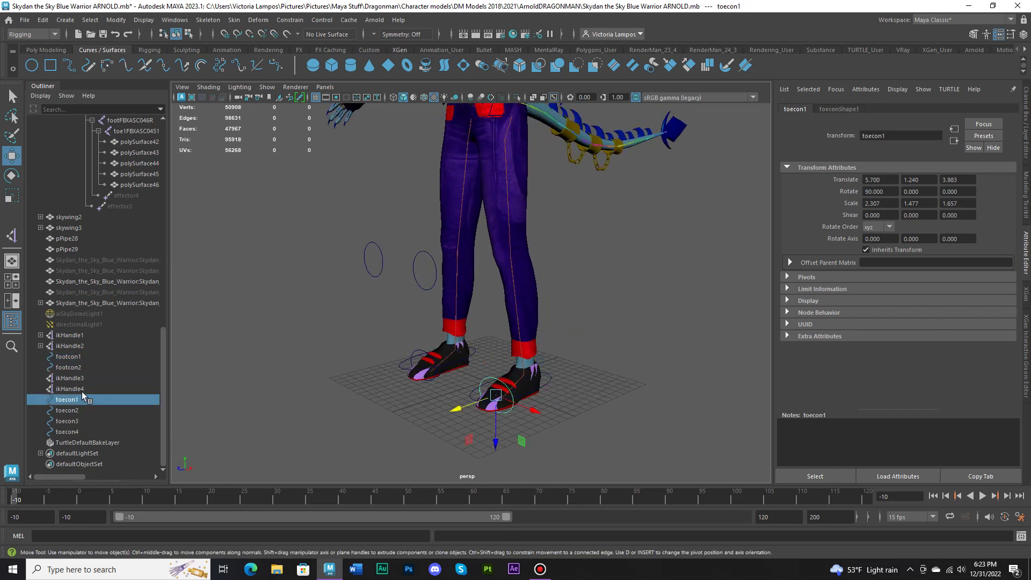
pyautogui.keyDown('ctrl'); pyautogui.click(86, 378); pyautogui.keyUp('ctrl')
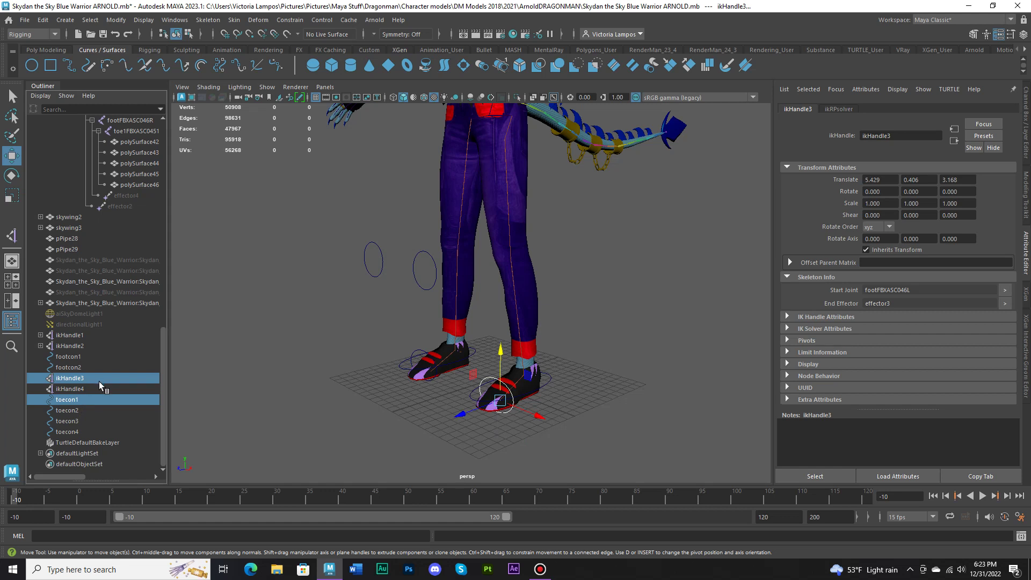
pyautogui.click(282, 22)
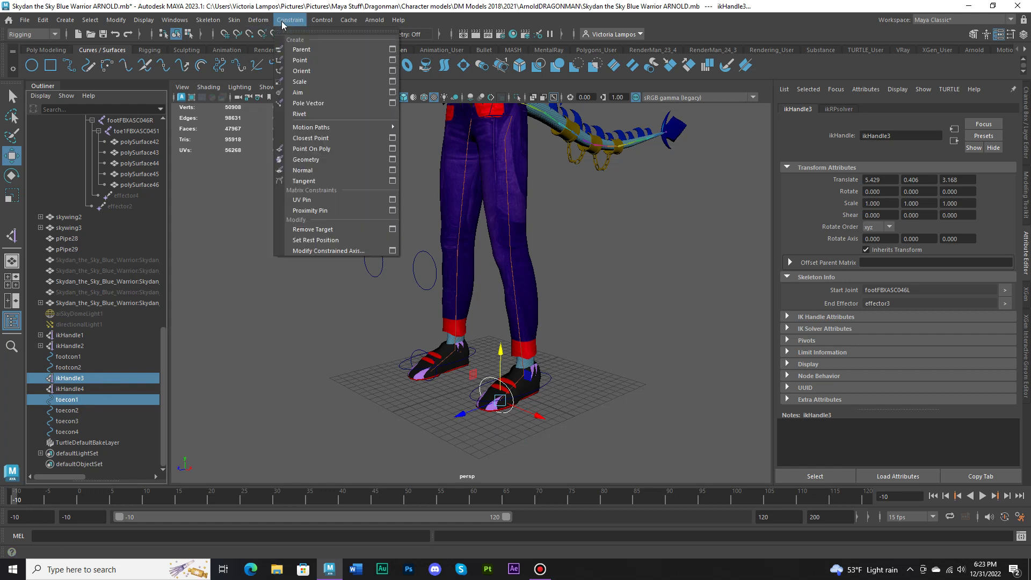
pyautogui.click(301, 50)
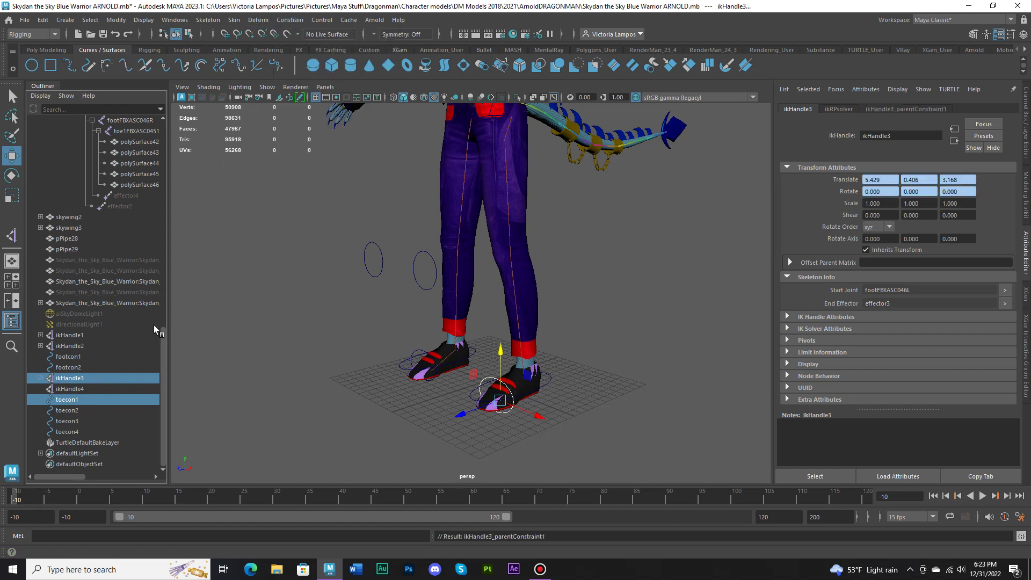
# Step: Parent-constrain ikHandle4, the right toe handle, with the toecon2 circle
pyautogui.click(76, 408)
pyautogui.keyDown('ctrl'); pyautogui.click(77, 389); pyautogui.keyUp('ctrl')
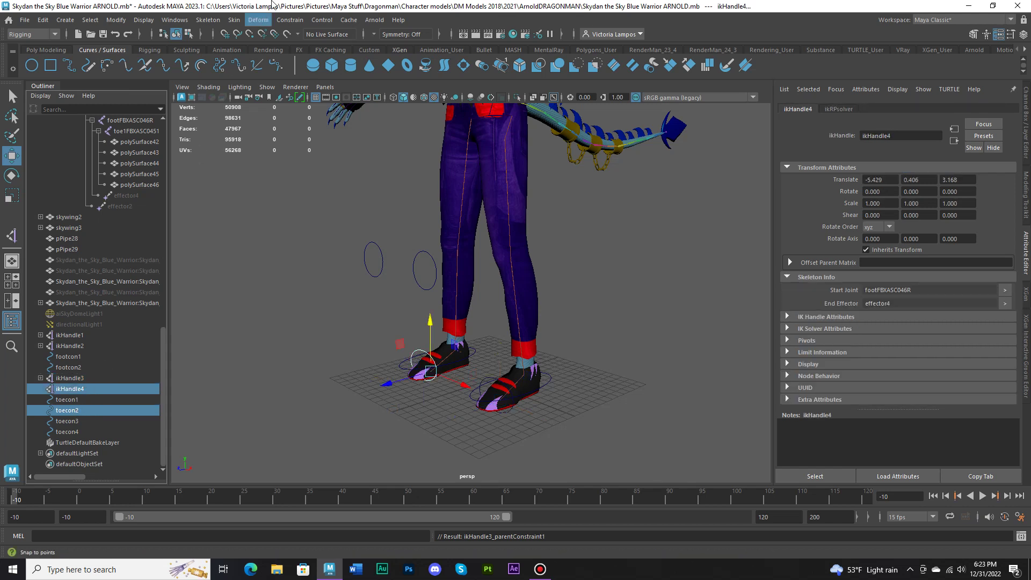
pyautogui.click(290, 21)
pyautogui.click(311, 51)
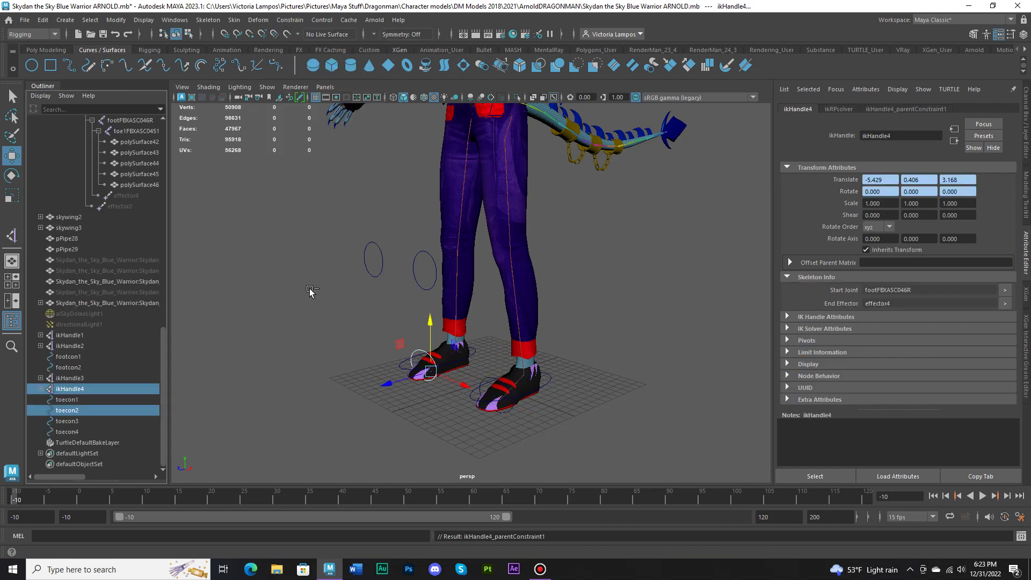
# Step: Test the toe IK by raising toecon1 and toecon2 together, and undo the move
pyautogui.keyDown('alt'); pyautogui.moveTo(365, 386); pyautogui.dragTo(376, 387); pyautogui.keyUp('alt')
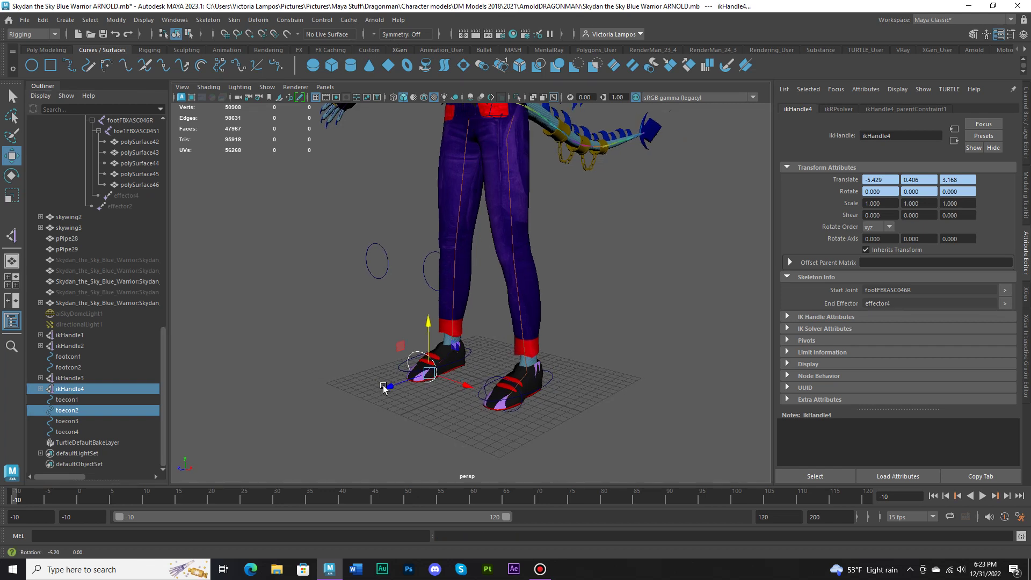
pyautogui.click(85, 410)
pyautogui.keyDown('ctrl'); pyautogui.click(85, 399); pyautogui.keyUp('ctrl')
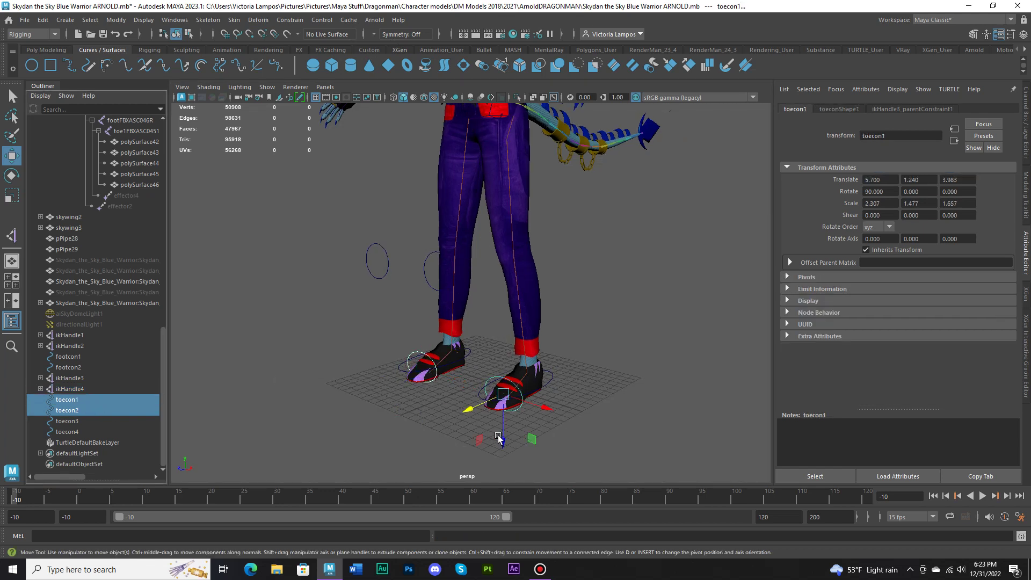
pyautogui.moveTo(503, 439); pyautogui.dragTo(506, 445)
pyautogui.hotkey('ctrl', 'z')
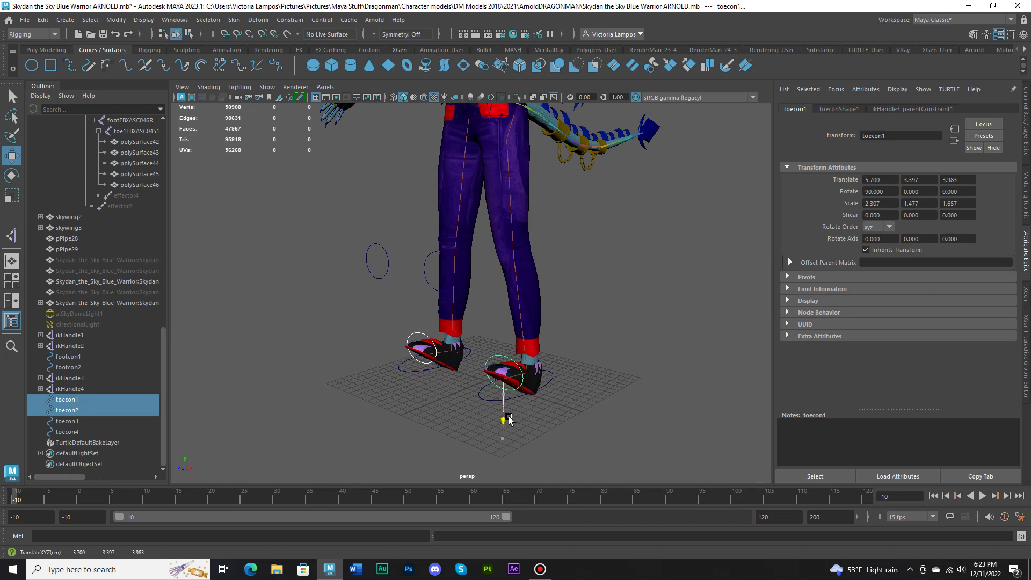
# Step: Raise both foot circles to check whether the toe circles follow, and undo the move
pyautogui.keyDown('alt'); pyautogui.moveTo(554, 369); pyautogui.dragTo(562, 370); pyautogui.keyUp('alt')
pyautogui.click(558, 373)
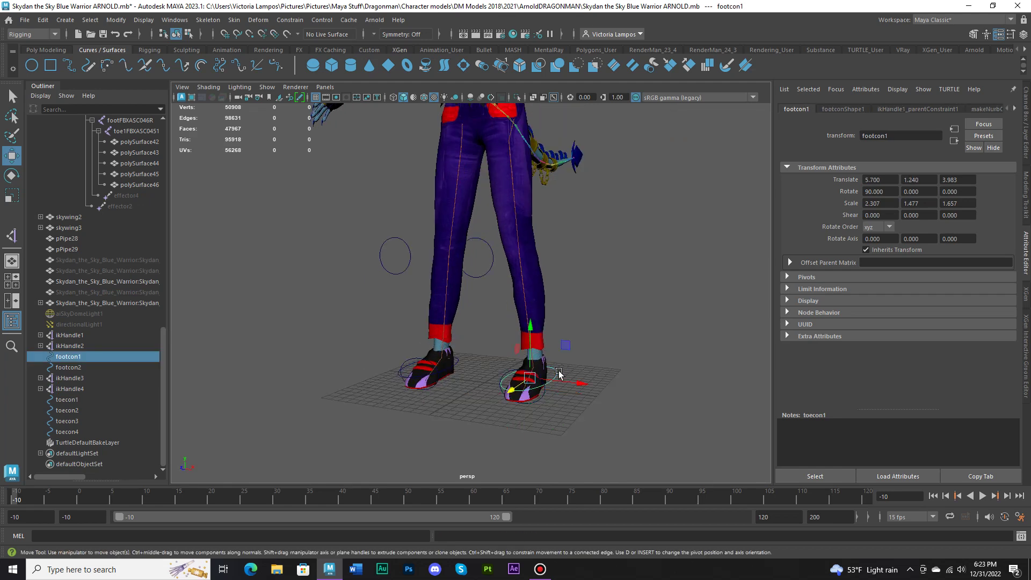
pyautogui.keyDown('shift'); pyautogui.click(460, 364); pyautogui.keyUp('shift')
pyautogui.moveTo(429, 343); pyautogui.dragTo(437, 315)
pyautogui.hotkey('ctrl', 'z')
# Step: Parent the toecon1 circle under footcon1
pyautogui.click(540, 402)
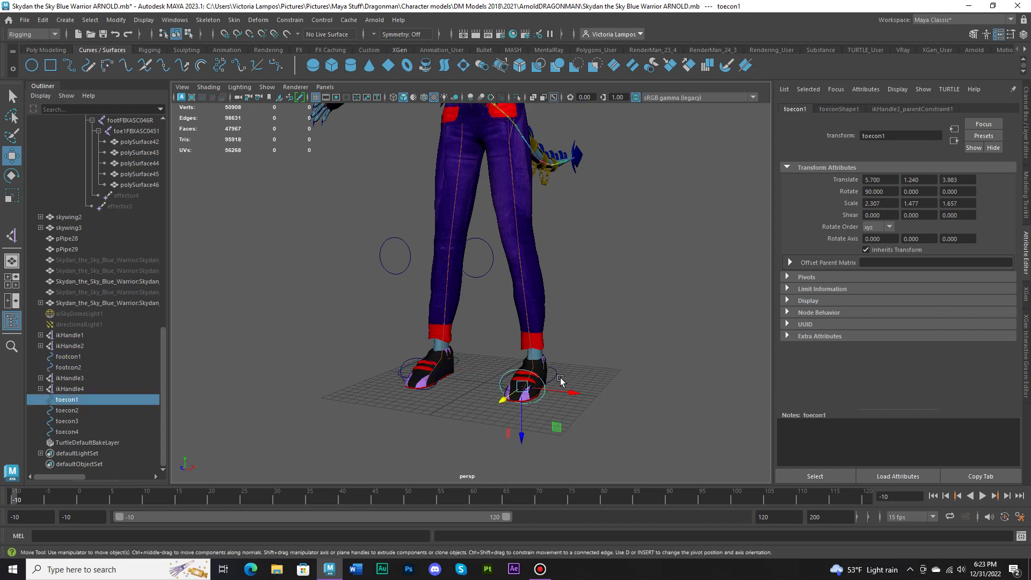
pyautogui.keyDown('shift'); pyautogui.click(557, 374); pyautogui.keyUp('shift')
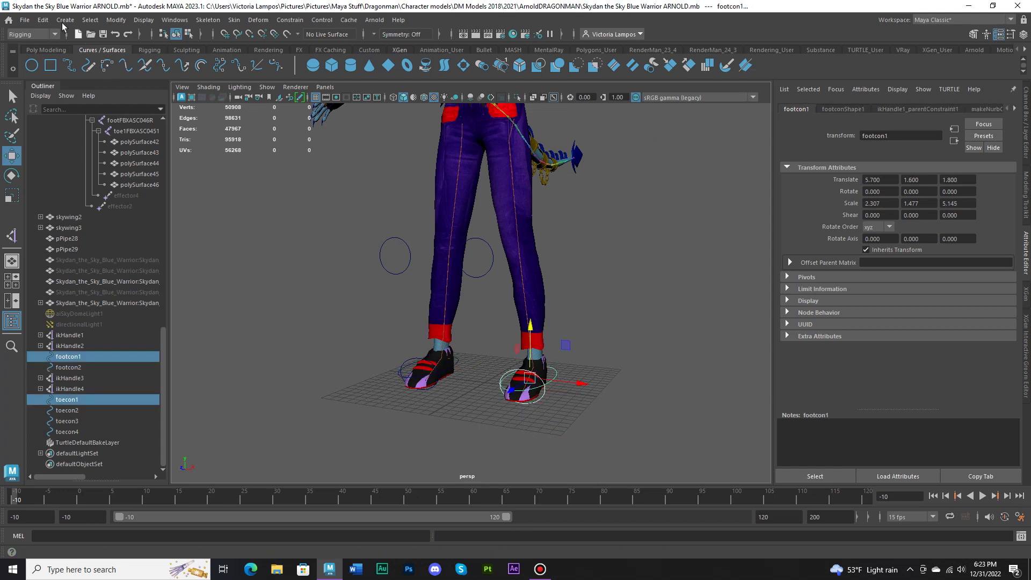
pyautogui.click(43, 20)
pyautogui.click(59, 269)
# Step: Parent the toecon2 circle under footcon2
pyautogui.click(423, 375)
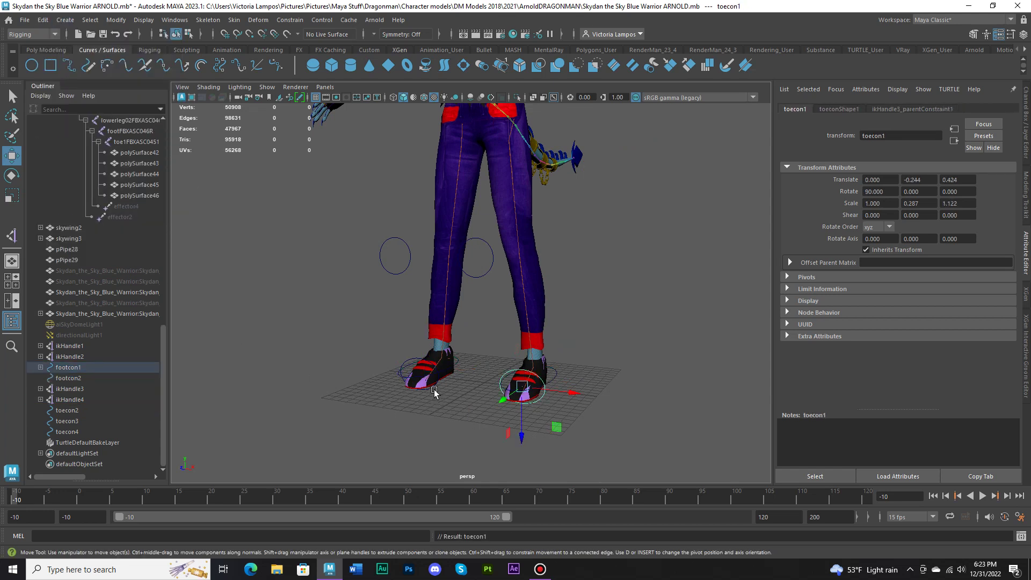
pyautogui.keyDown('shift'); pyautogui.click(456, 369); pyautogui.keyUp('shift')
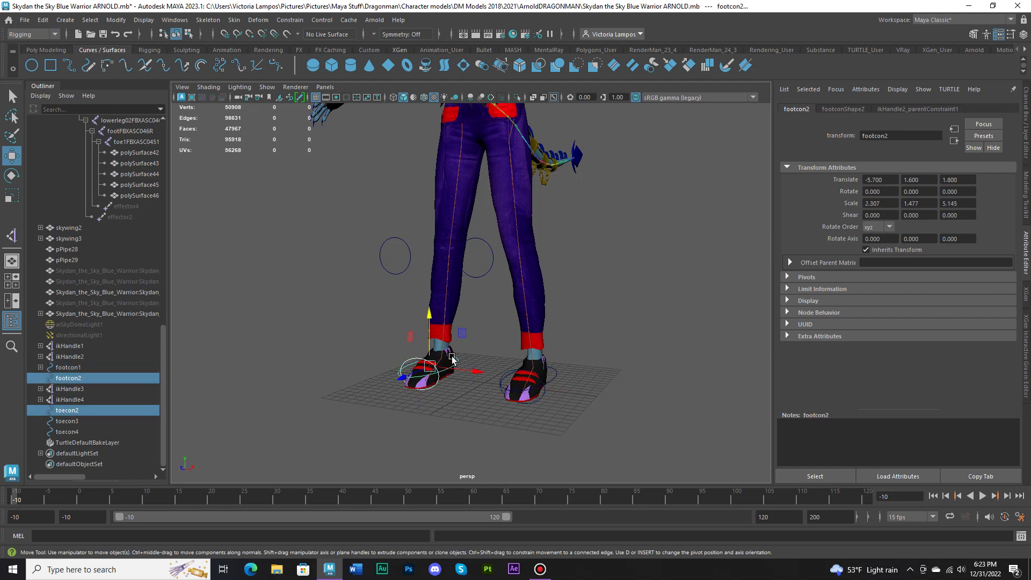
pyautogui.click(42, 20)
pyautogui.click(60, 264)
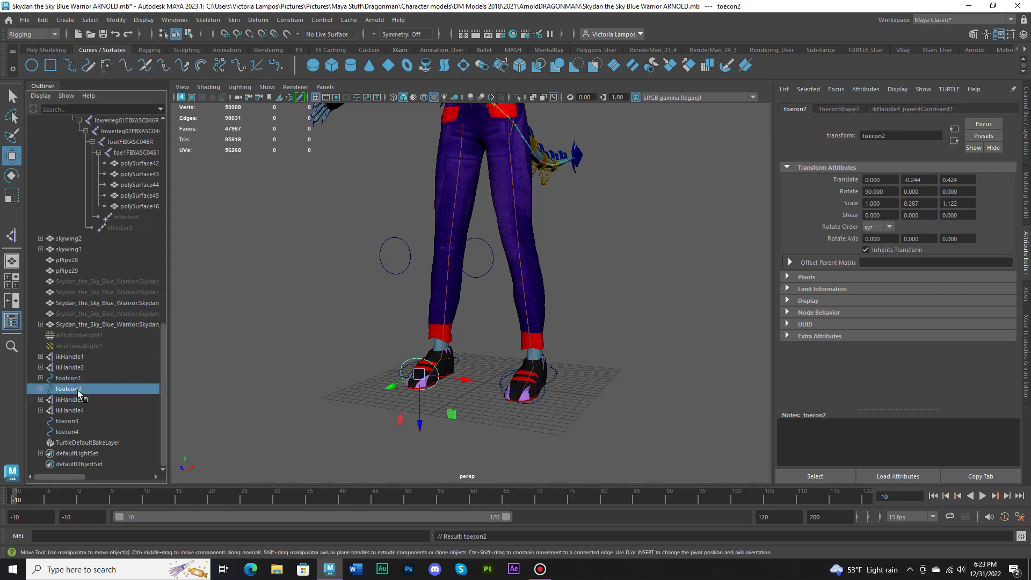
# Step: Raise footcon1 and footcon2 together to test the parented toe circles, and undo the move
pyautogui.keyDown('ctrl'); pyautogui.click(78, 379); pyautogui.keyUp('ctrl')
pyautogui.moveTo(532, 351); pyautogui.dragTo(536, 229)
pyautogui.hotkey('ctrl', 'z')
pyautogui.hotkey('ctrl', 'z')
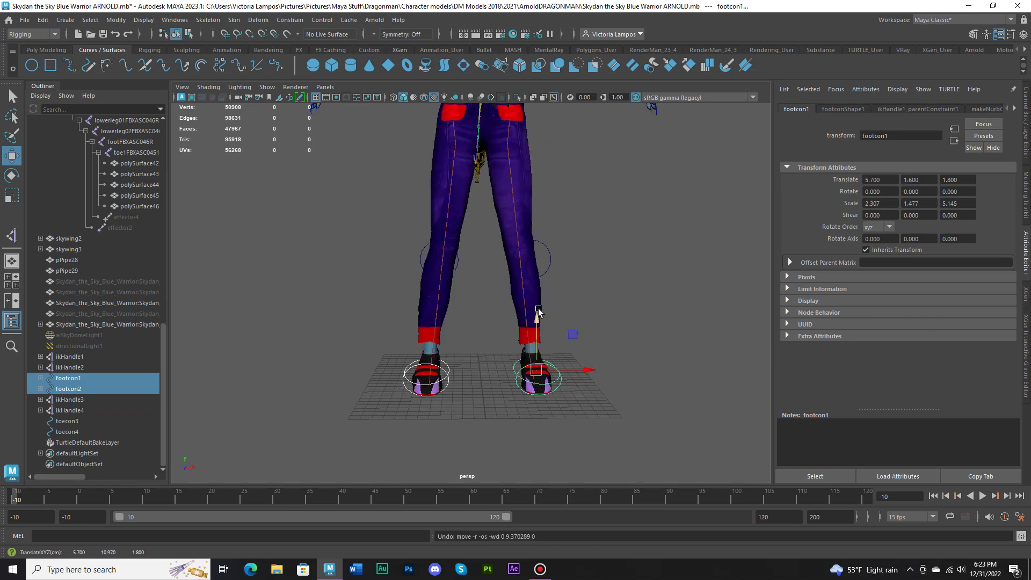
# Step: Lift both foot circles once more to recheck that the toe circles follow, and undo the move
pyautogui.moveTo(538, 311); pyautogui.dragTo(538, 229)
pyautogui.hotkey('ctrl', 'z')
pyautogui.keyDown('alt'); pyautogui.moveTo(571, 268); pyautogui.dragTo(519, 309); pyautogui.keyUp('alt')
# Step: Save the scene and accept the student version notice
pyautogui.click(516, 309)
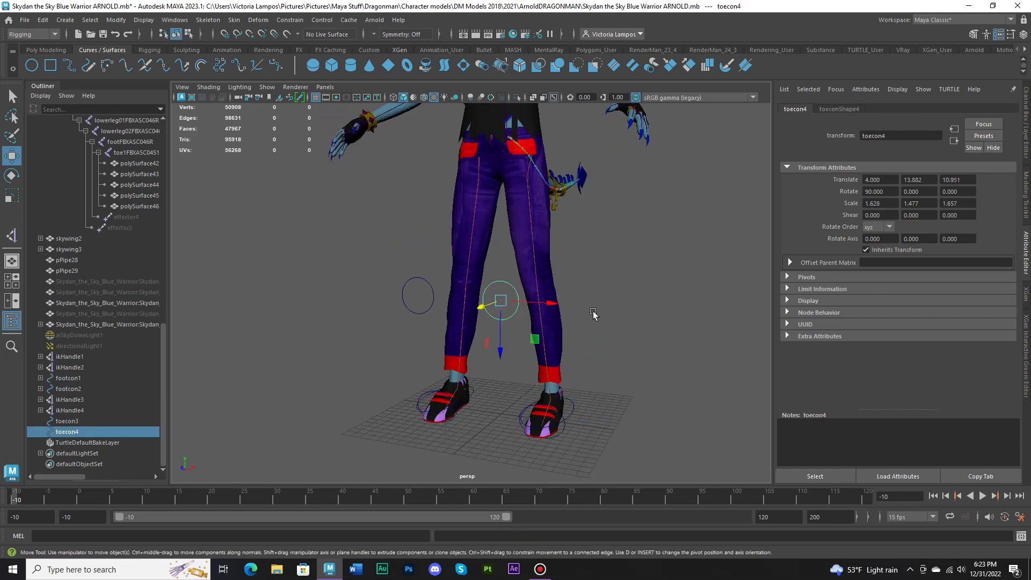
pyautogui.keyDown('alt'); pyautogui.moveTo(596, 314); pyautogui.dragTo(615, 311); pyautogui.keyUp('alt')
pyautogui.click(25, 20)
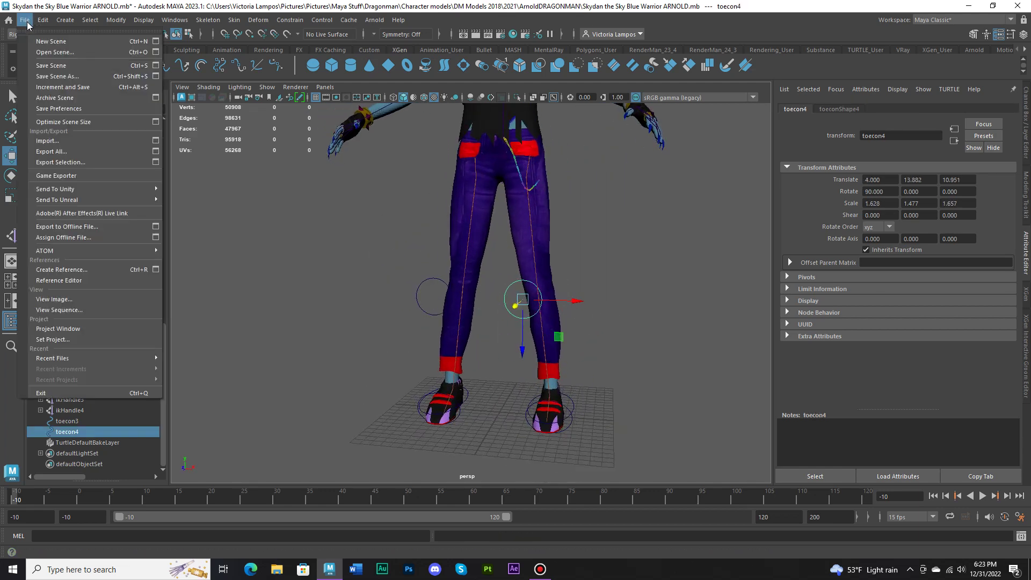
pyautogui.click(51, 65)
pyautogui.click(491, 294)
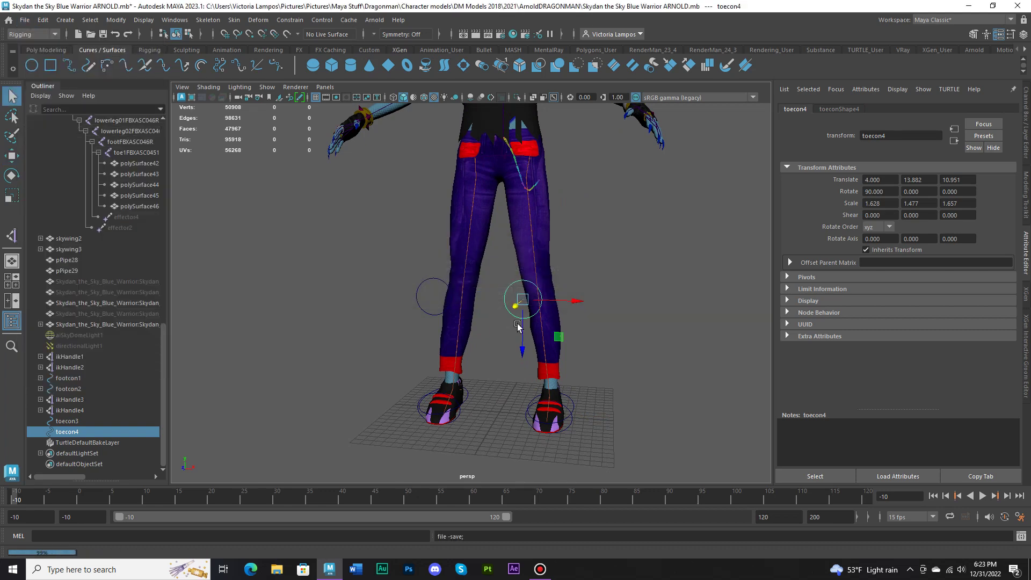
pyautogui.press('w')
# Step: Rename the toecon4 circle as knee1 and the toecon3 circle as knee2
pyautogui.keyDown('alt'); pyautogui.moveTo(598, 322); pyautogui.dragTo(570, 333); pyautogui.keyUp('alt')
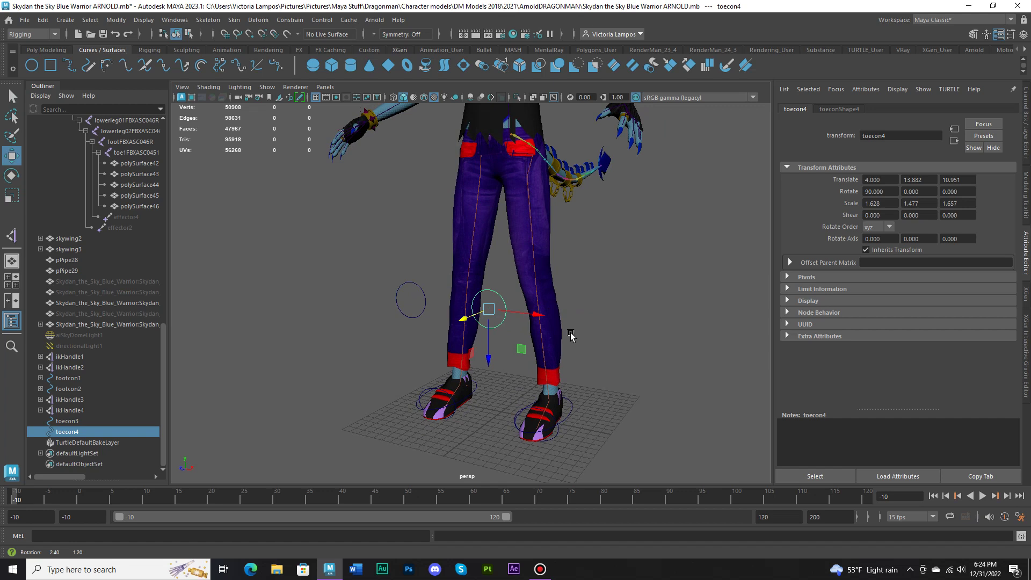
pyautogui.doubleClick(78, 433)
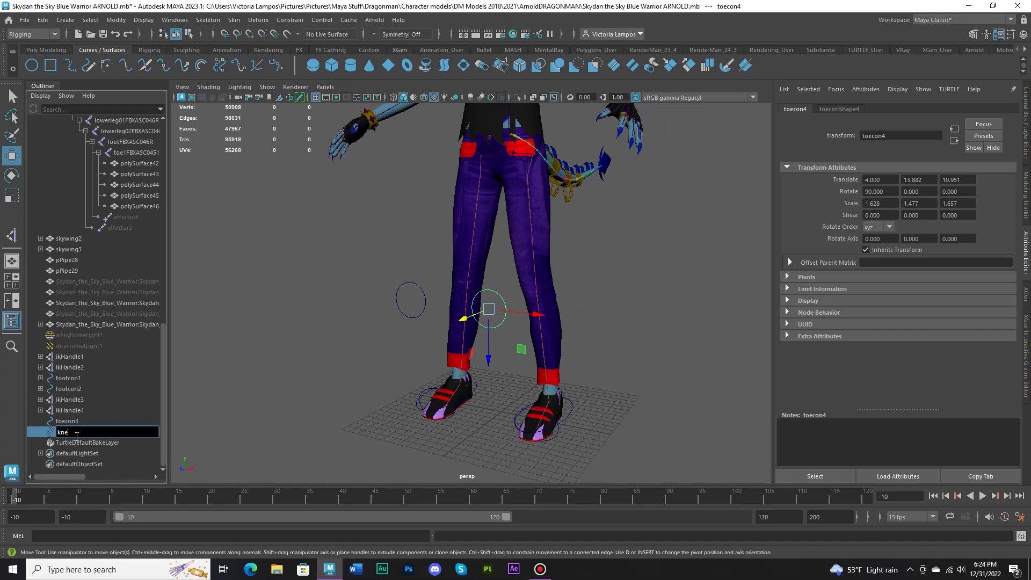
pyautogui.write('knee1')
pyautogui.press('Return')
pyautogui.click(88, 422)
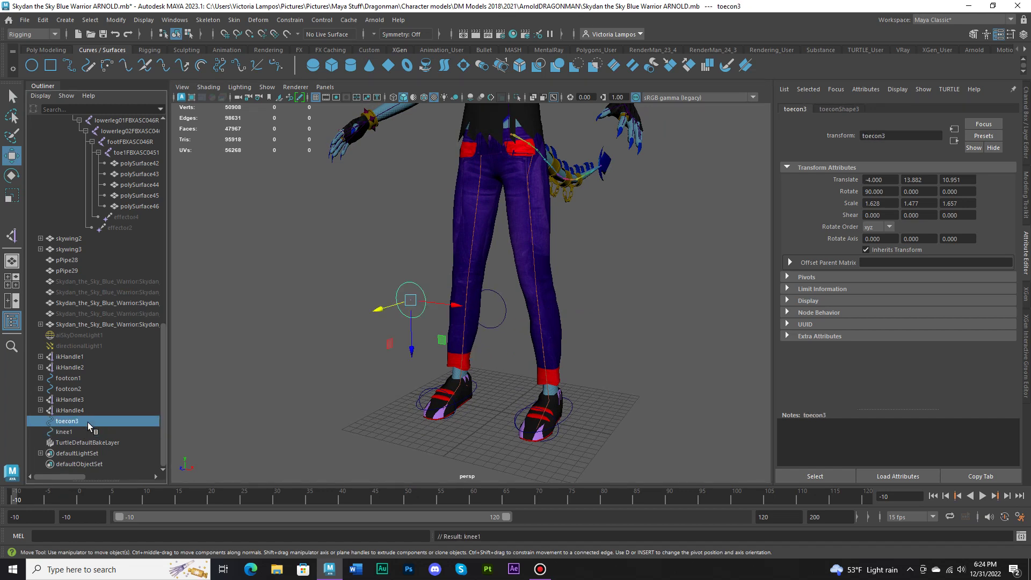
pyautogui.doubleClick(85, 422)
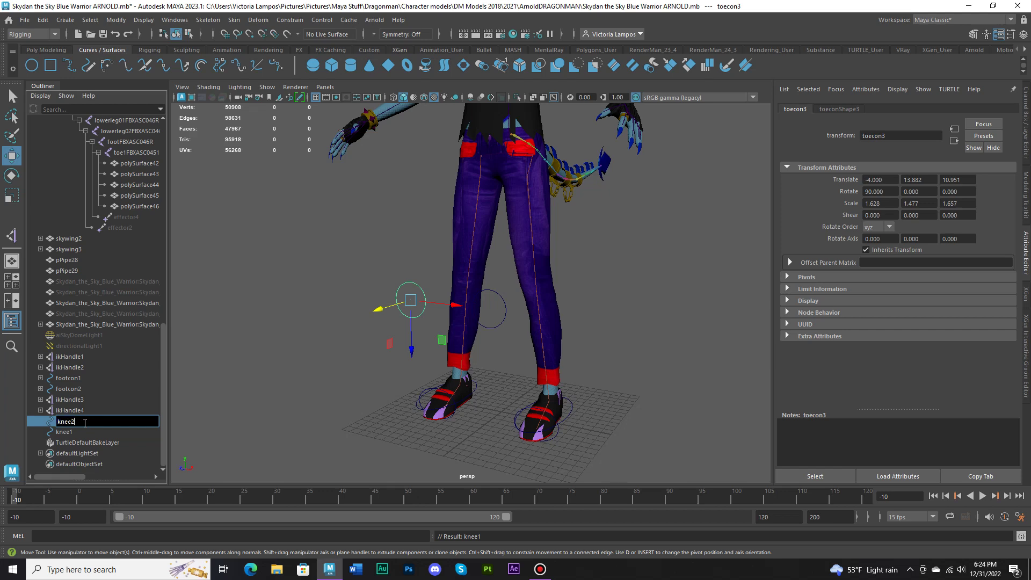
pyautogui.press('Return')
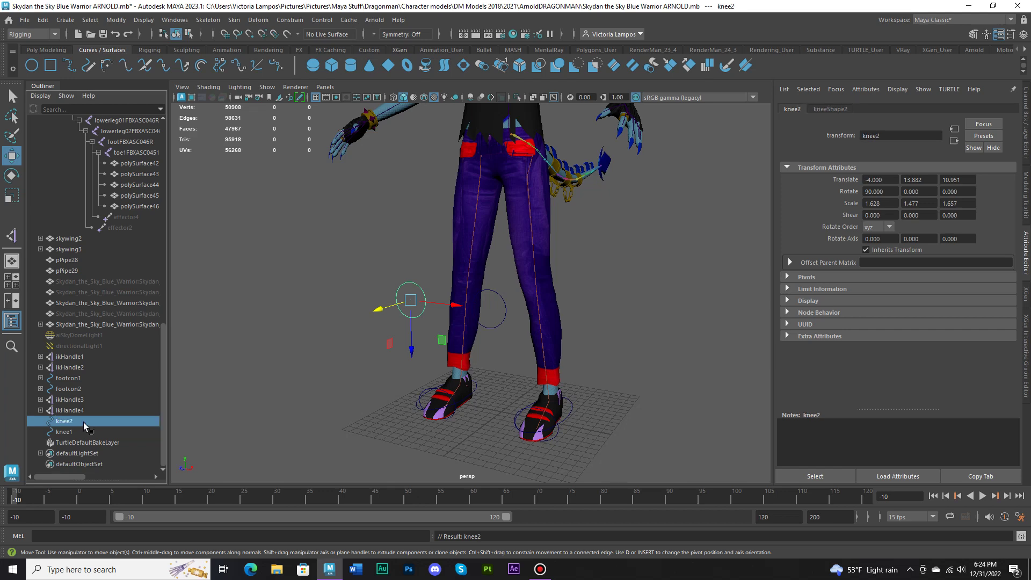
# Step: Apply a Pole Vector constraint from the knee1 circle to ikHandle1
pyautogui.click(503, 318)
pyautogui.moveTo(535, 328)
pyautogui.keyDown('alt'); pyautogui.mouseDown()
pyautogui.moveTo(523, 335)
pyautogui.moveTo(530, 344)
pyautogui.mouseUp(); pyautogui.keyUp('alt')
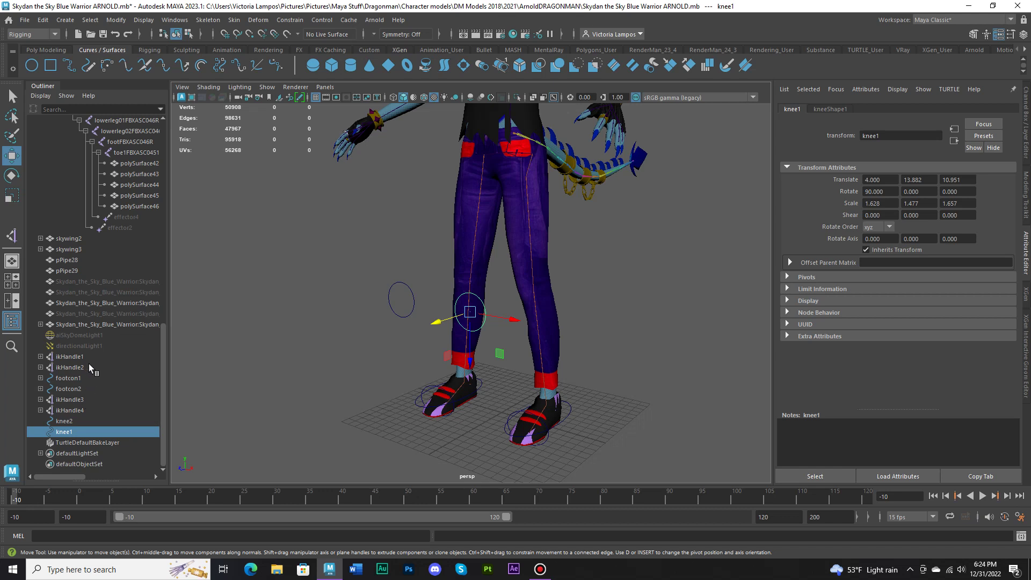
pyautogui.keyDown('ctrl'); pyautogui.click(69, 357); pyautogui.keyUp('ctrl')
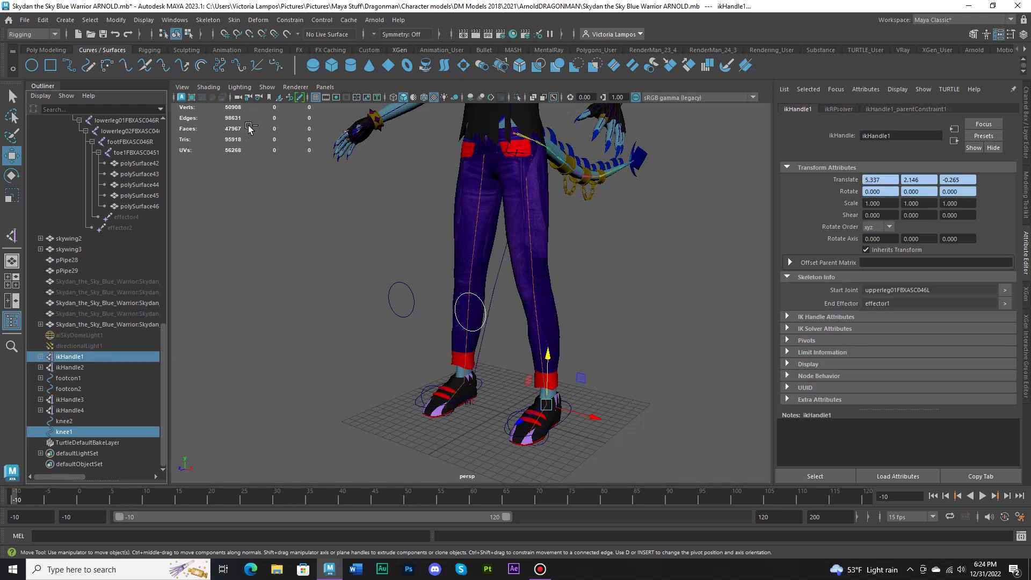
pyautogui.click(292, 21)
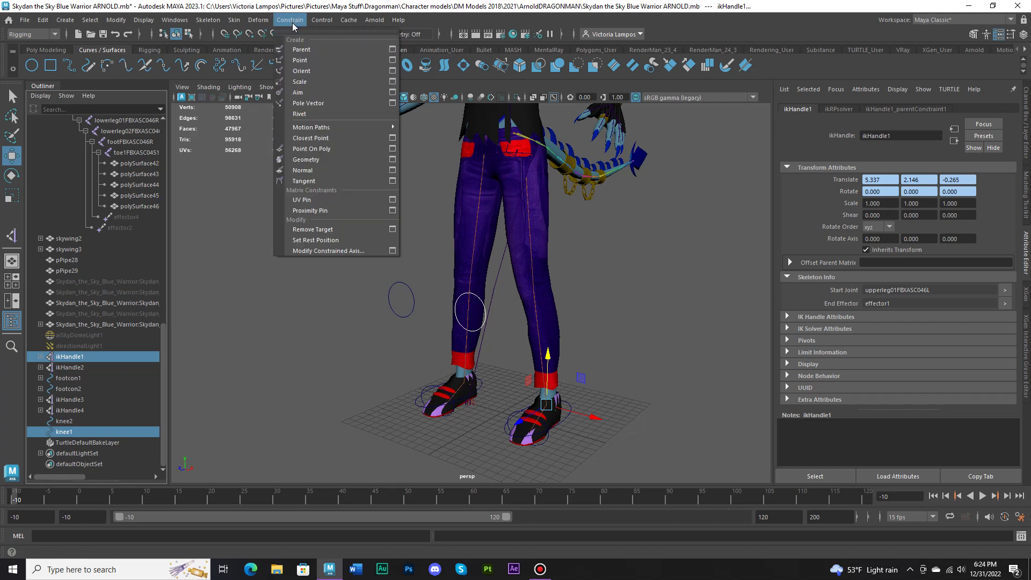
pyautogui.click(327, 103)
pyautogui.keyDown('alt'); pyautogui.moveTo(592, 288); pyautogui.dragTo(625, 284); pyautogui.keyUp('alt')
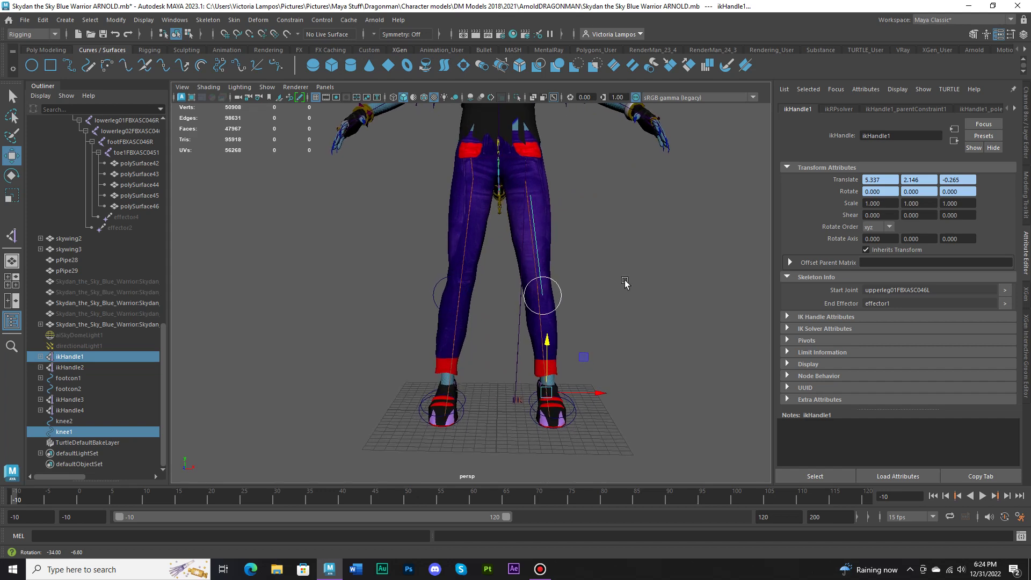
pyautogui.click(550, 229)
pyautogui.keyDown('alt'); pyautogui.moveTo(589, 254); pyautogui.dragTo(423, 358); pyautogui.keyUp('alt')
pyautogui.hotkey('ctrl', 'z')
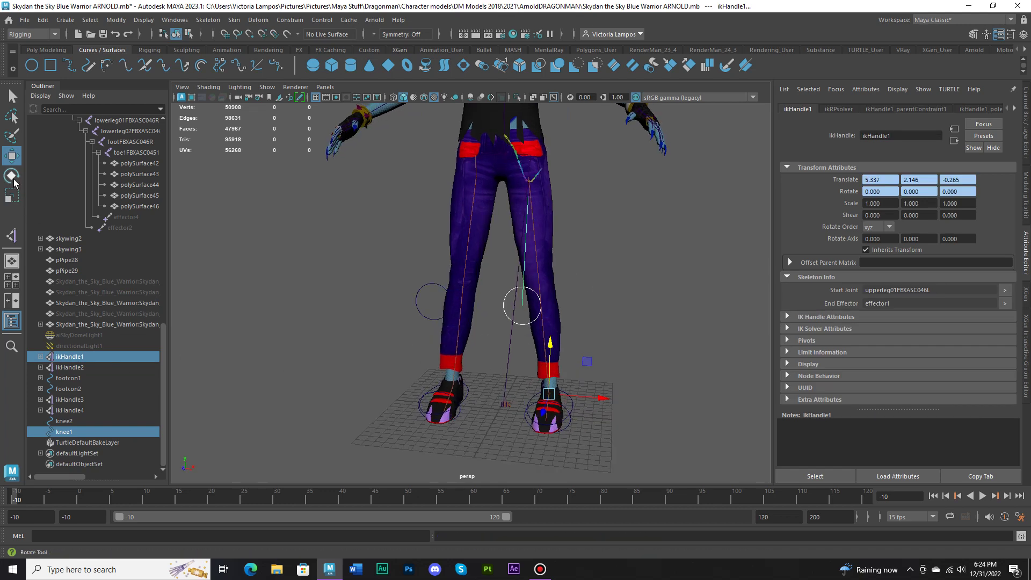
# Step: Apply a Pole Vector constraint from the knee2 circle to ikHandle2
pyautogui.click(76, 432)
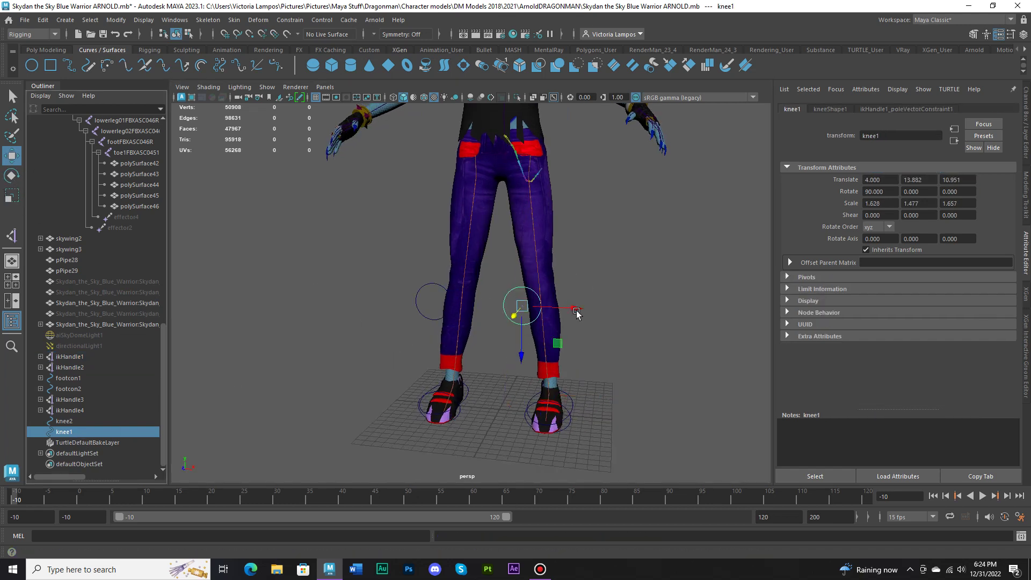
pyautogui.moveTo(576, 314)
pyautogui.keyDown('alt'); pyautogui.mouseDown()
pyautogui.moveTo(594, 311)
pyautogui.moveTo(580, 311)
pyautogui.moveTo(589, 299)
pyautogui.moveTo(595, 317)
pyautogui.moveTo(595, 308)
pyautogui.moveTo(546, 310)
pyautogui.moveTo(554, 320)
pyautogui.moveTo(567, 299)
pyautogui.mouseUp(); pyautogui.keyUp('alt')
pyautogui.keyDown('alt'); pyautogui.moveTo(491, 258); pyautogui.dragTo(482, 322); pyautogui.keyUp('alt')
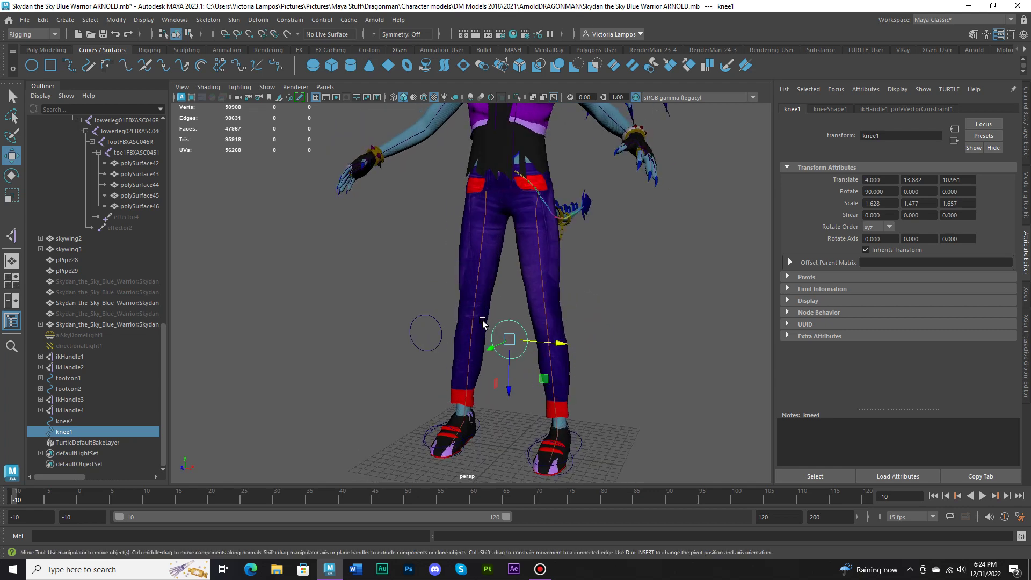
pyautogui.click(438, 325)
pyautogui.keyDown('ctrl'); pyautogui.click(84, 368); pyautogui.keyUp('ctrl')
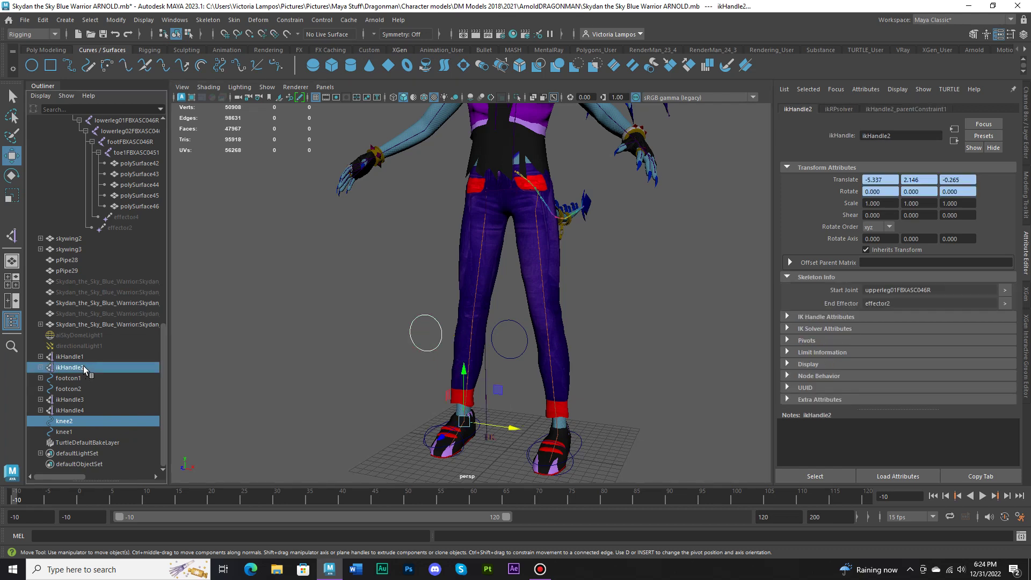
pyautogui.click(289, 20)
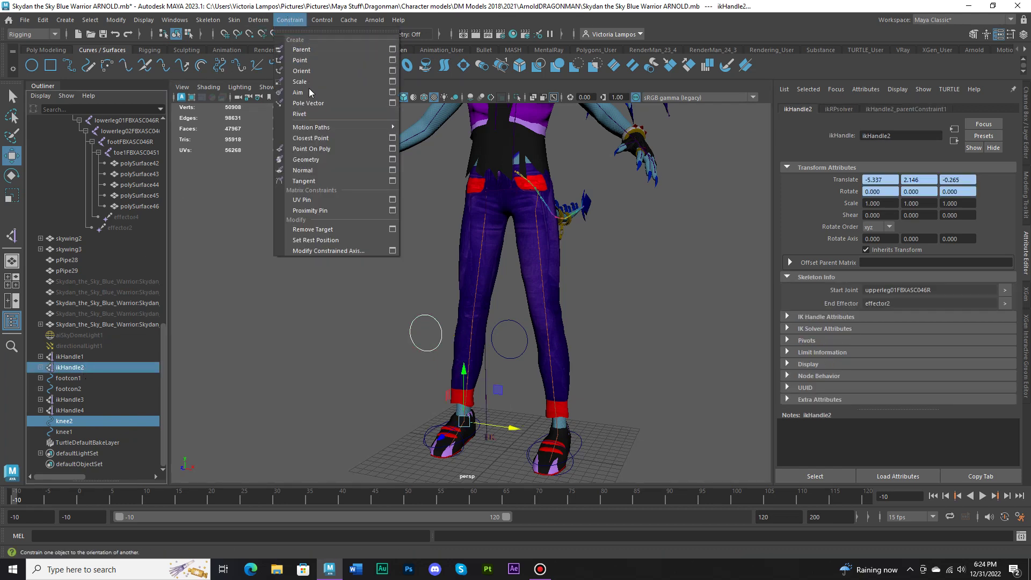
pyautogui.click(307, 103)
pyautogui.keyDown('alt'); pyautogui.moveTo(438, 321); pyautogui.dragTo(478, 321); pyautogui.keyUp('alt')
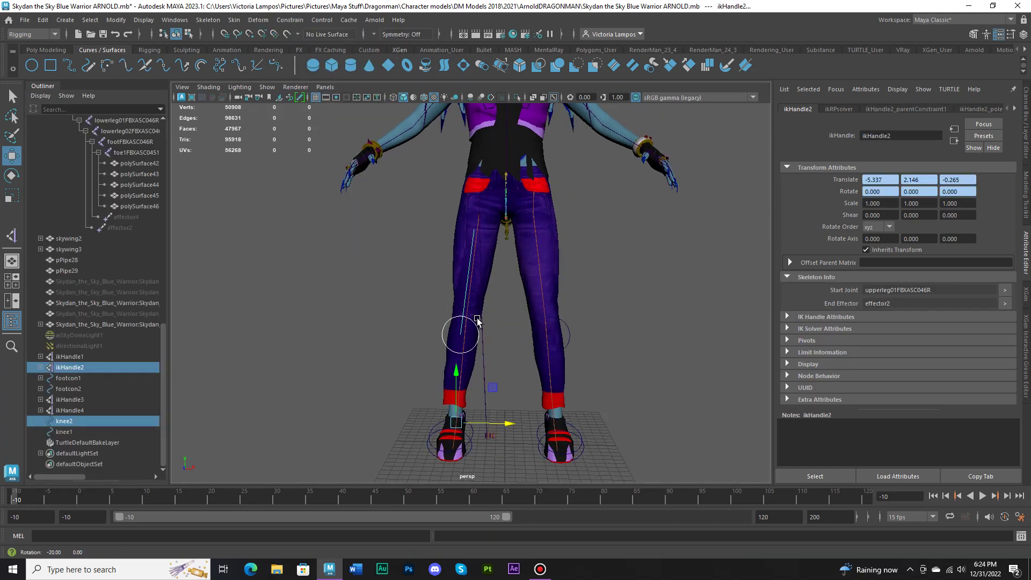
# Step: Hide the pants, slide the knee2 circle sideways to test the leg, and undo the moves and the hiding
pyautogui.click(486, 277)
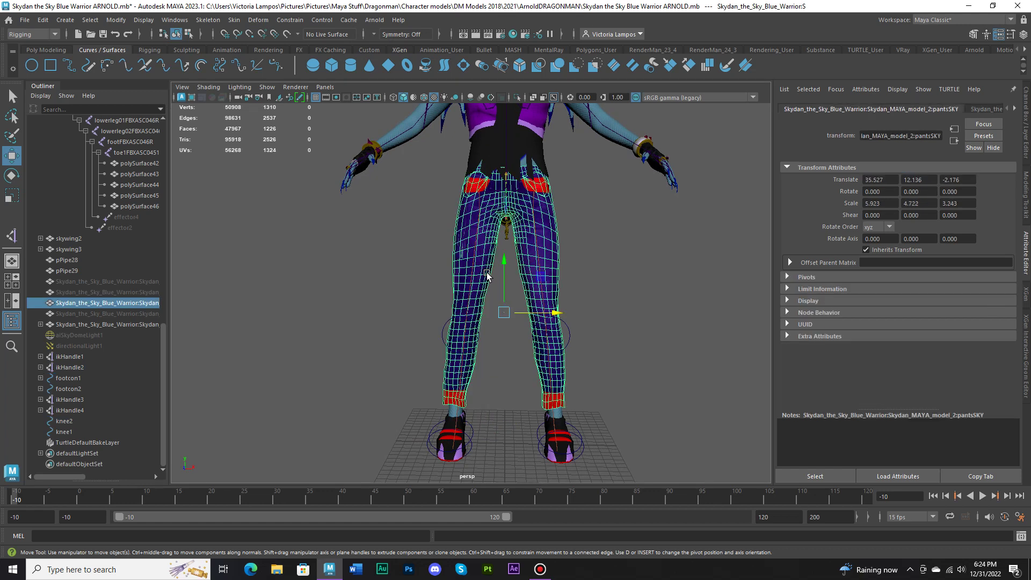
pyautogui.press('h')
pyautogui.click(480, 336)
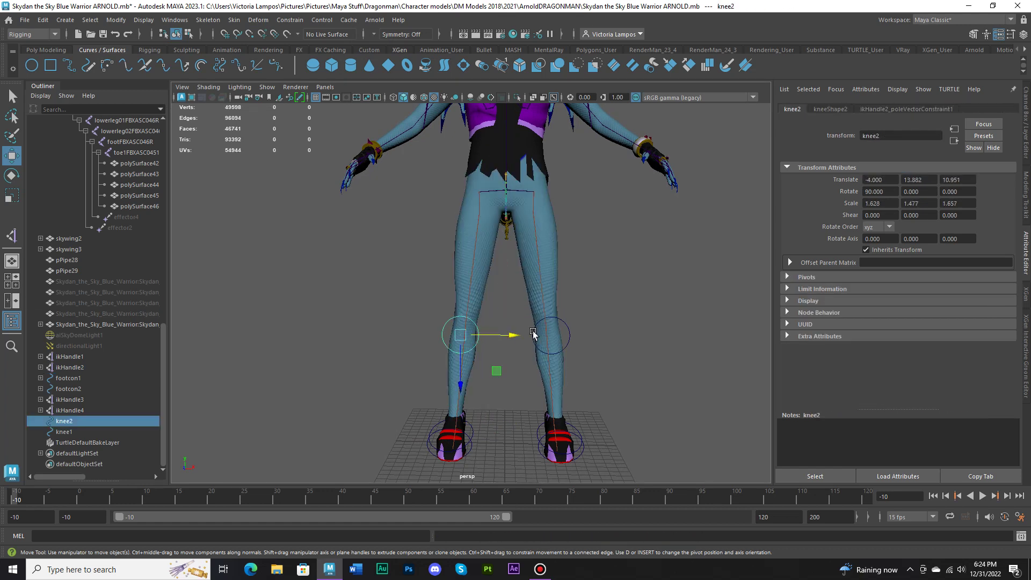
pyautogui.click(517, 336)
pyautogui.hotkey('ctrl', 'z')
pyautogui.moveTo(529, 339); pyautogui.dragTo(541, 338)
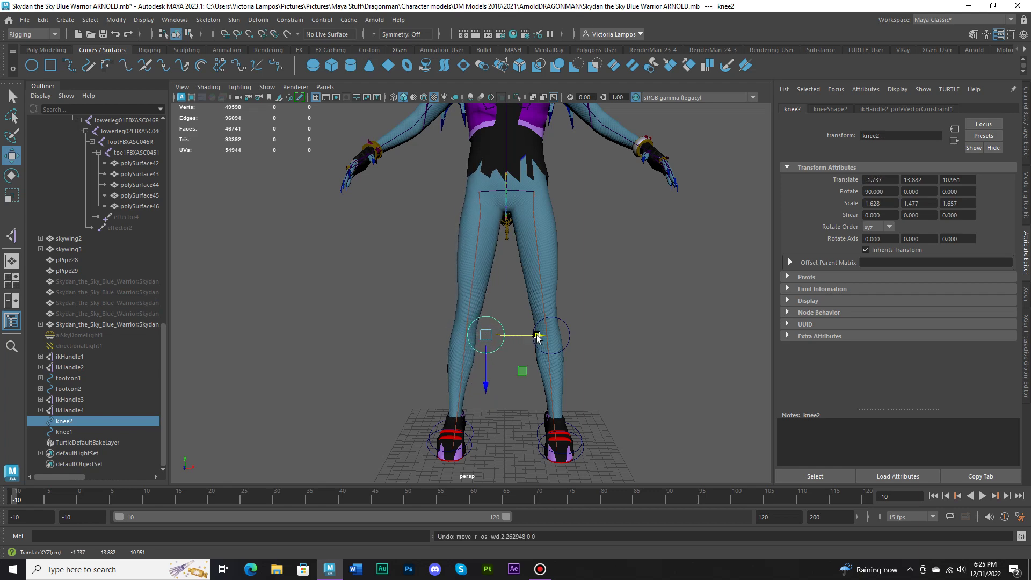
pyautogui.hotkey('ctrl', 'z')
pyautogui.hotkey('ctrl', 'shift', 'h')
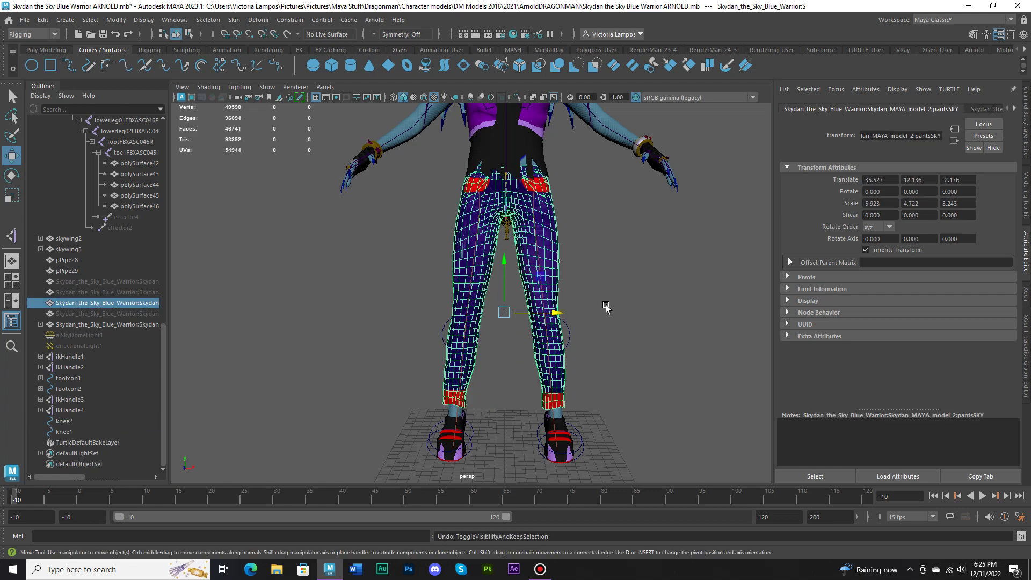
pyautogui.click(604, 308)
# Step: Save the scene with the new knee constraints, continuing past the student version notice
pyautogui.keyDown('alt'); pyautogui.moveTo(592, 330); pyautogui.dragTo(525, 305); pyautogui.keyUp('alt')
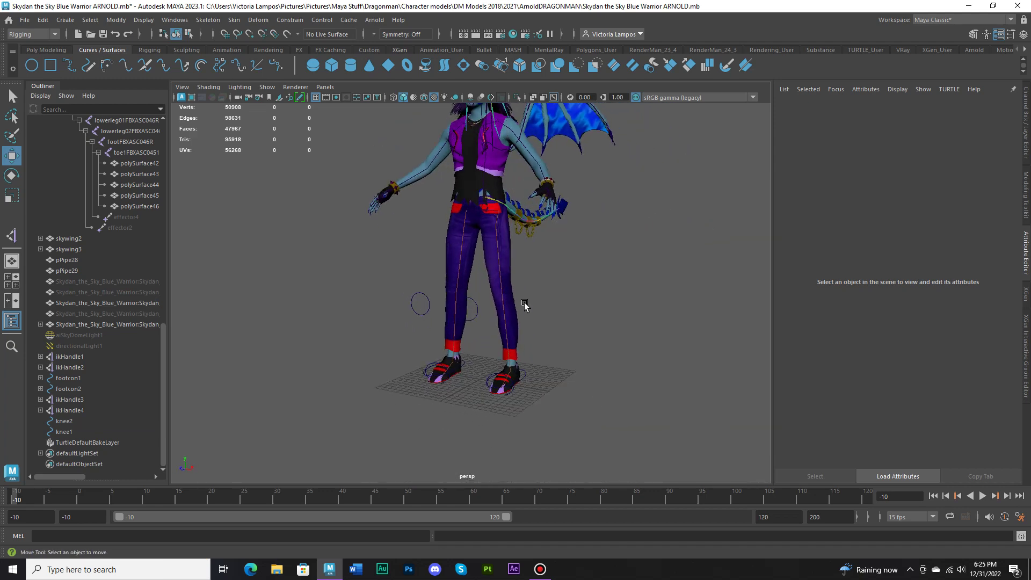
pyautogui.click(24, 20)
pyautogui.click(41, 66)
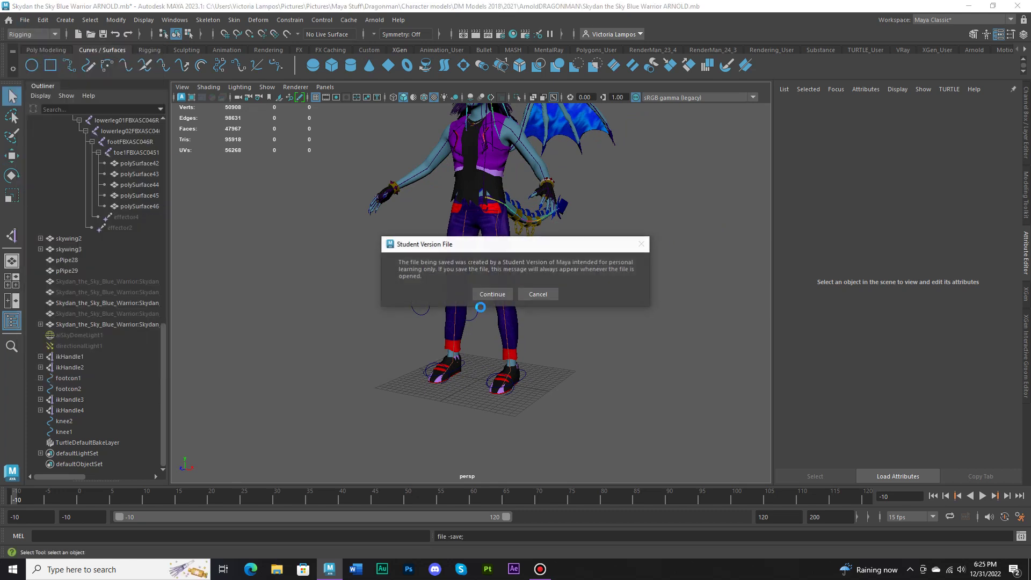
pyautogui.click(486, 295)
pyautogui.press('w')
# Step: Raise footcon1 and footcon2 together about 10 units to test how the knees bend, and undo the moves
pyautogui.scroll(3, 522, 340)
pyautogui.keyDown('alt'); pyautogui.moveTo(523, 341); pyautogui.dragTo(499, 346); pyautogui.keyUp('alt')
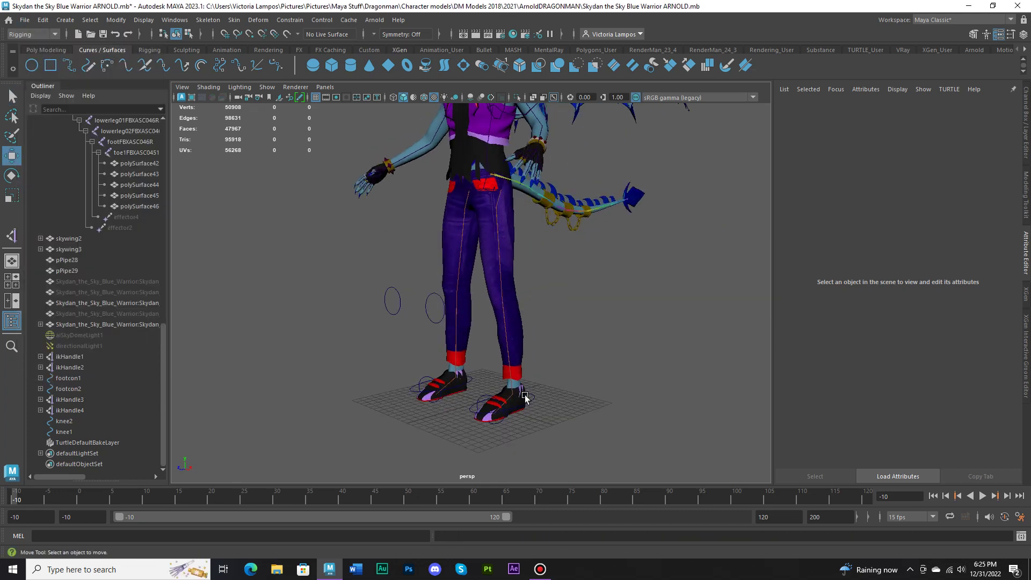
pyautogui.click(531, 406)
pyautogui.keyDown('shift'); pyautogui.click(414, 396); pyautogui.keyUp('shift')
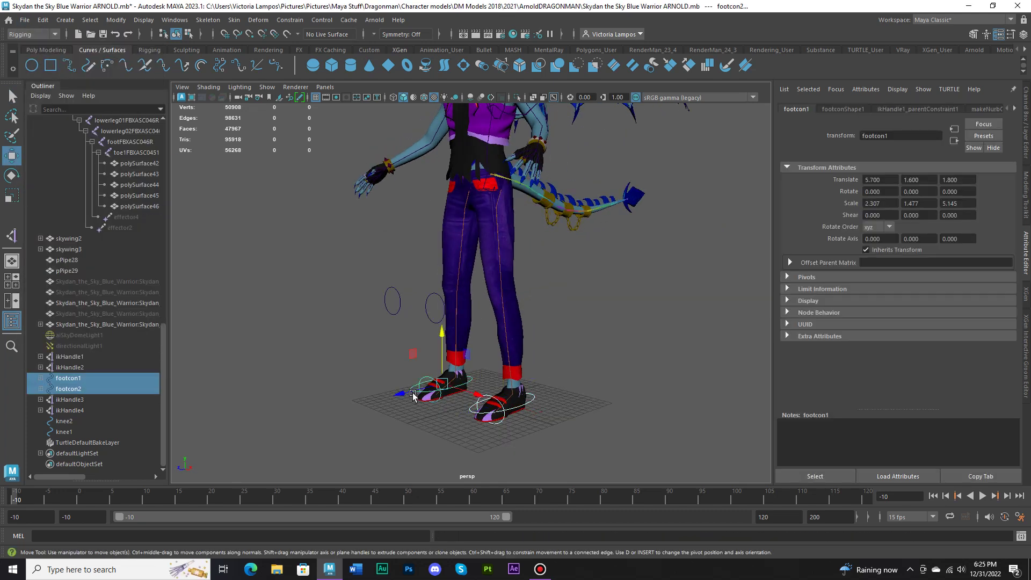
pyautogui.moveTo(440, 363); pyautogui.dragTo(472, 307)
pyautogui.hotkey('ctrl', 'z')
pyautogui.hotkey('ctrl', 'z')
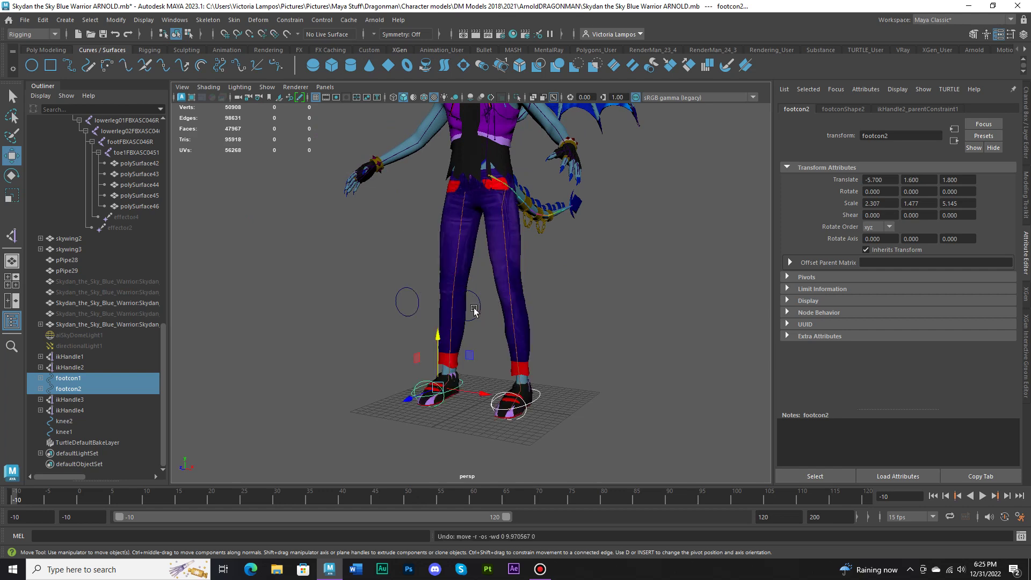
pyautogui.moveTo(443, 339); pyautogui.dragTo(453, 276)
pyautogui.hotkey('ctrl', 'z')
pyautogui.hotkey('ctrl', 'z')
pyautogui.keyDown('alt'); pyautogui.moveTo(432, 313); pyautogui.dragTo(441, 301); pyautogui.keyUp('alt')
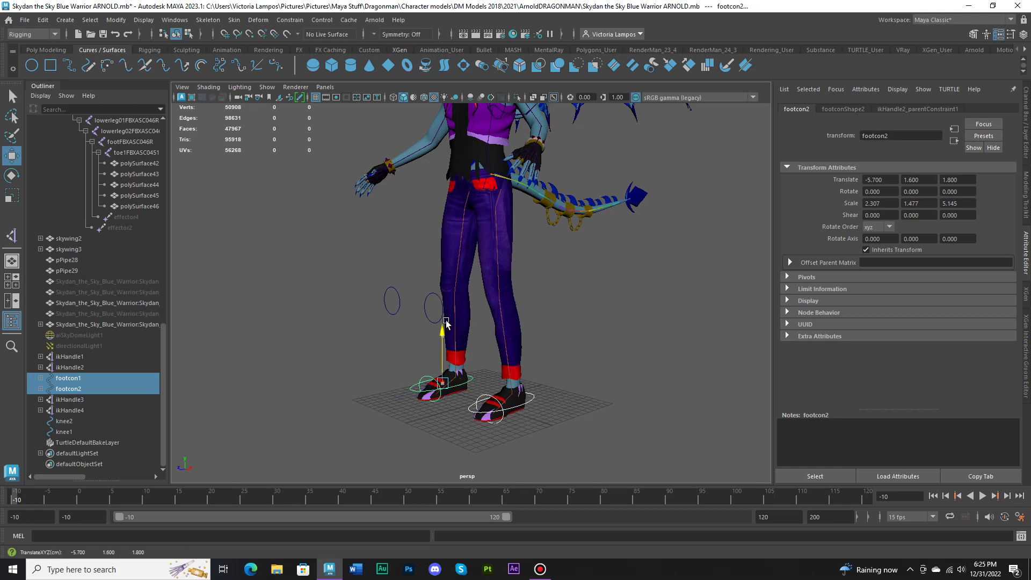
# Step: Raise both foot circles about 9.3 units, reposition the knee2 circle to test the bent leg, and undo all the moves
pyautogui.moveTo(444, 337); pyautogui.dragTo(494, 326)
pyautogui.click(477, 306)
pyautogui.click(543, 301)
pyautogui.moveTo(581, 318); pyautogui.dragTo(458, 307)
pyautogui.click(470, 306)
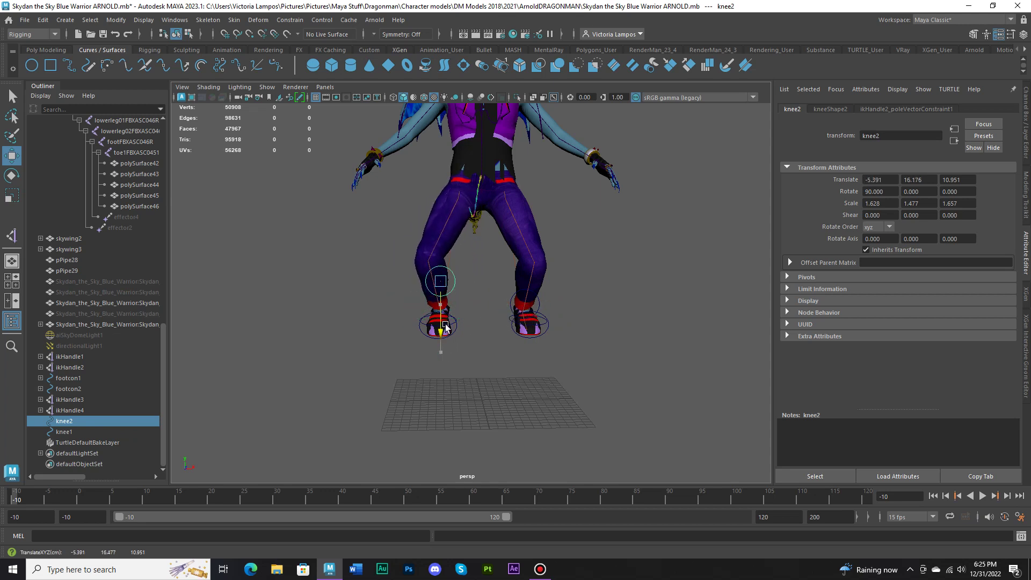
pyautogui.hotkey('ctrl', 'z')
pyautogui.hotkey('ctrl', 'z')
pyautogui.hotkey('ctrl', 'z')
pyautogui.hotkey('ctrl', 'z')
pyautogui.hotkey('ctrl', 'z')
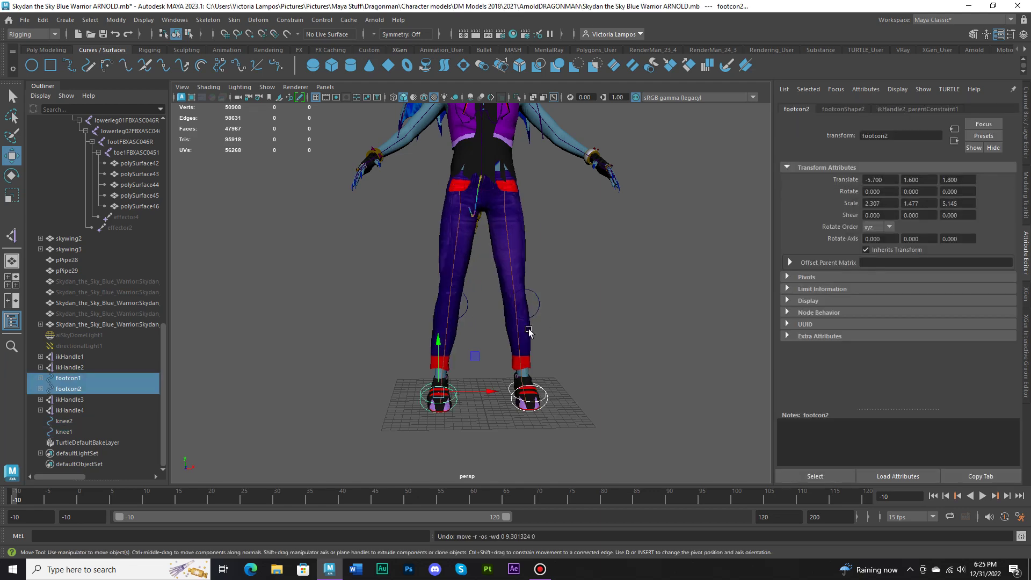
# Step: Lower the root joint to test the legs bending over planted feet, and undo the move
pyautogui.click(599, 315)
pyautogui.keyDown('alt'); pyautogui.moveTo(599, 316); pyautogui.dragTo(476, 295); pyautogui.keyUp('alt')
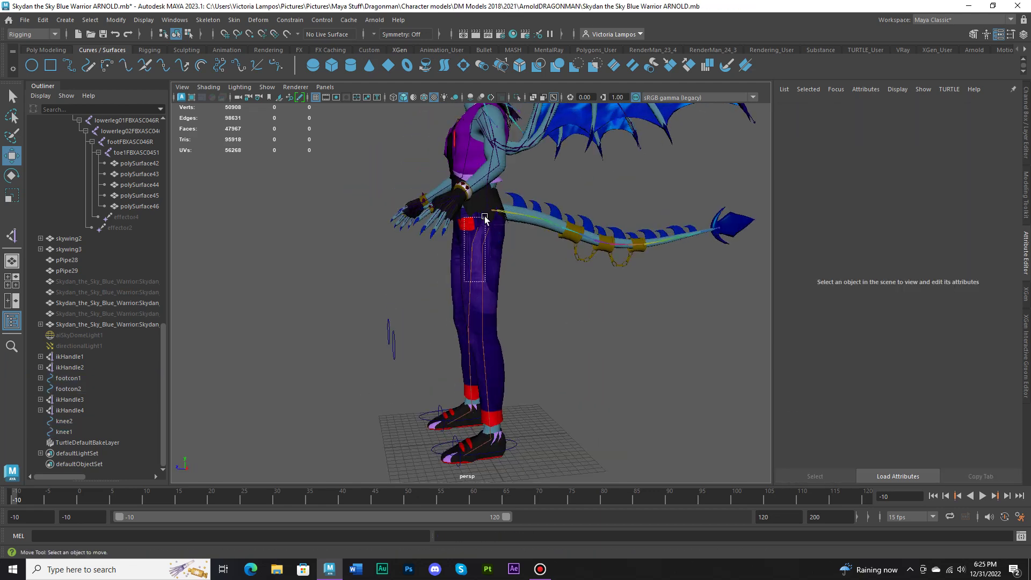
pyautogui.moveTo(485, 218); pyautogui.dragTo(490, 322)
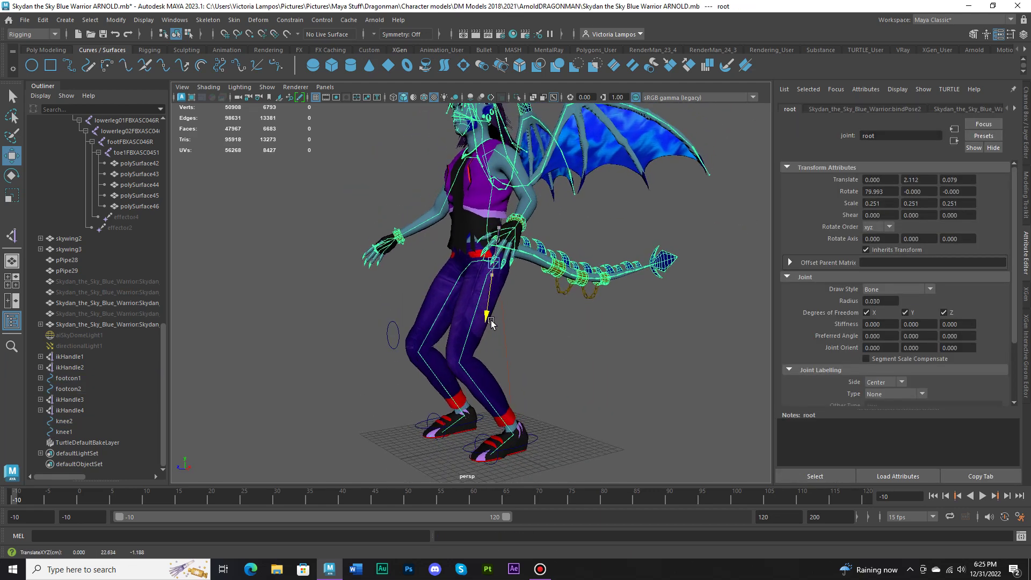
pyautogui.hotkey('ctrl', 'z')
pyautogui.hotkey('ctrl', 'z')
pyautogui.hotkey('ctrl', 'z')
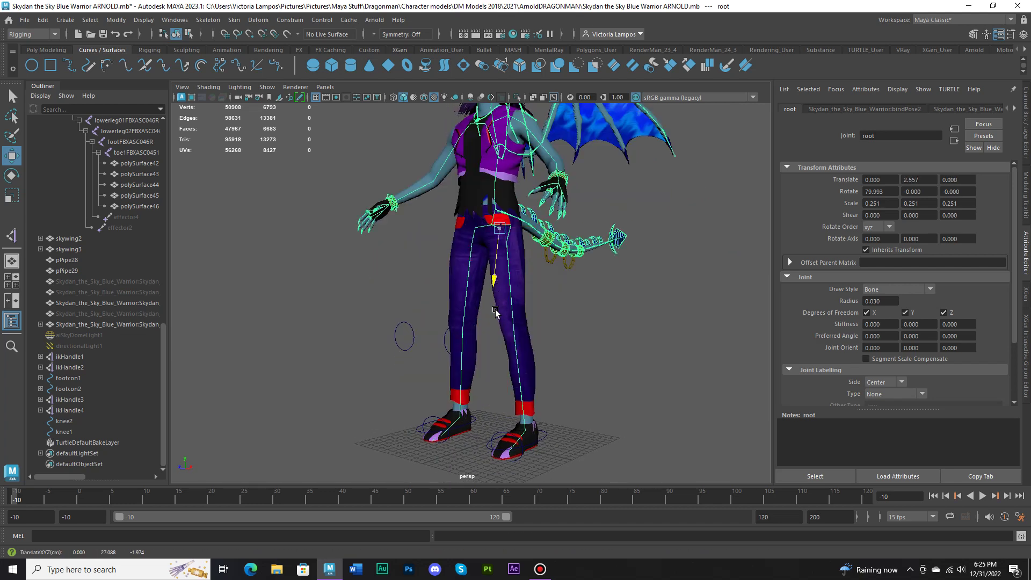
# Step: Lower the root joint and shift it along Z to test the crouching pose, and undo the moves
pyautogui.moveTo(494, 280); pyautogui.dragTo(488, 343)
pyautogui.hotkey('ctrl', 'z')
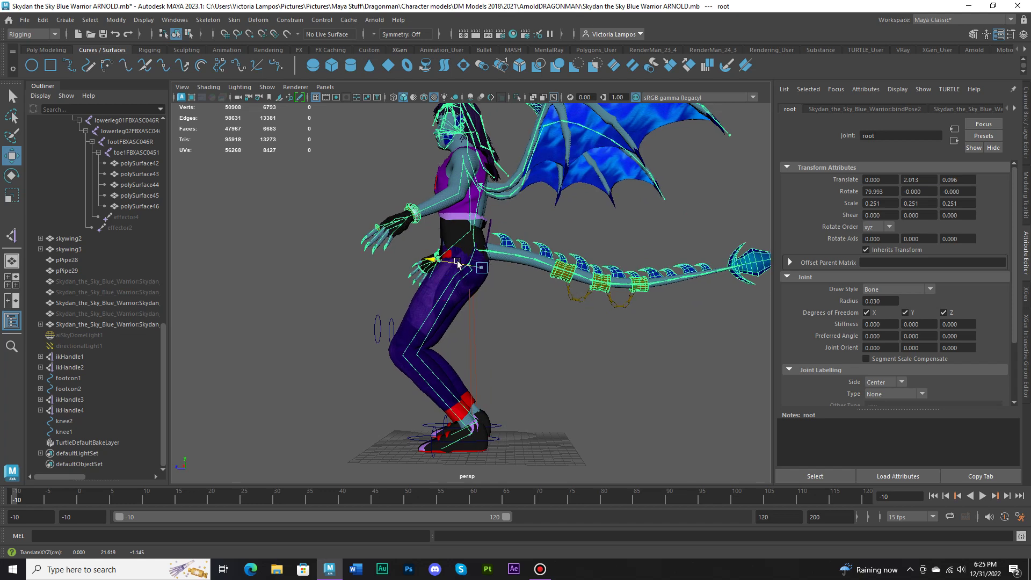
pyautogui.moveTo(457, 263); pyautogui.dragTo(460, 271)
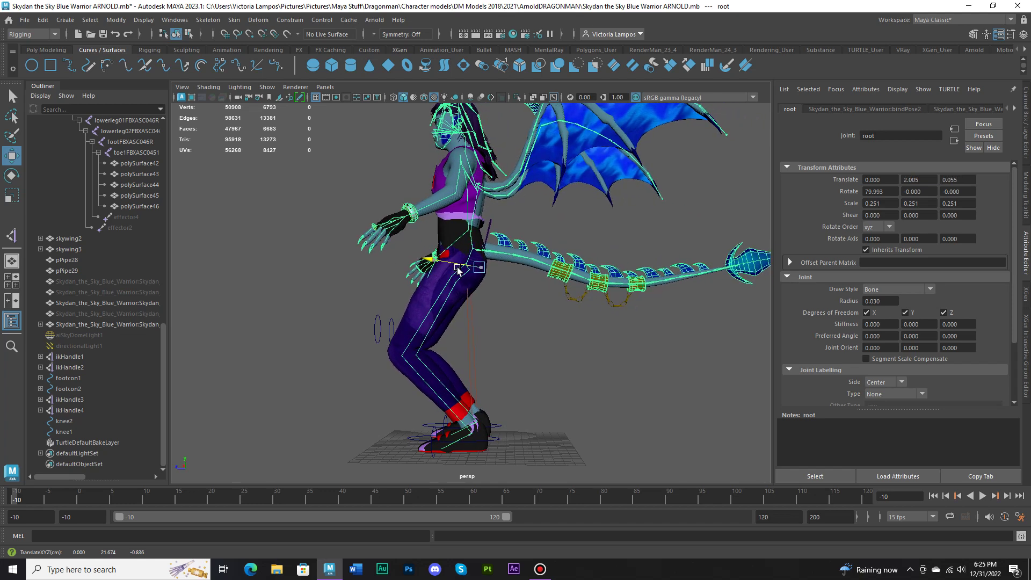
pyautogui.hotkey('ctrl', 'z')
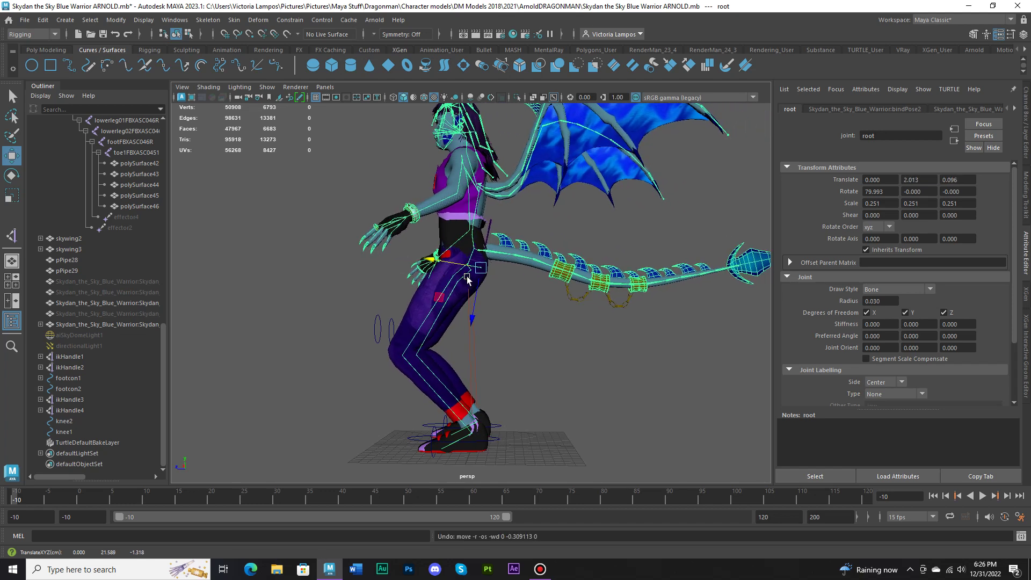
pyautogui.hotkey('ctrl', 'z')
pyautogui.keyDown('alt'); pyautogui.moveTo(467, 279); pyautogui.dragTo(553, 314); pyautogui.keyUp('alt')
# Step: Move joint1 about 1.3 units back along Z to test how the legs react, and undo the move
pyautogui.click(569, 296)
pyautogui.moveTo(477, 224); pyautogui.dragTo(476, 226)
pyautogui.keyDown('alt'); pyautogui.moveTo(476, 226); pyautogui.dragTo(424, 261); pyautogui.keyUp('alt')
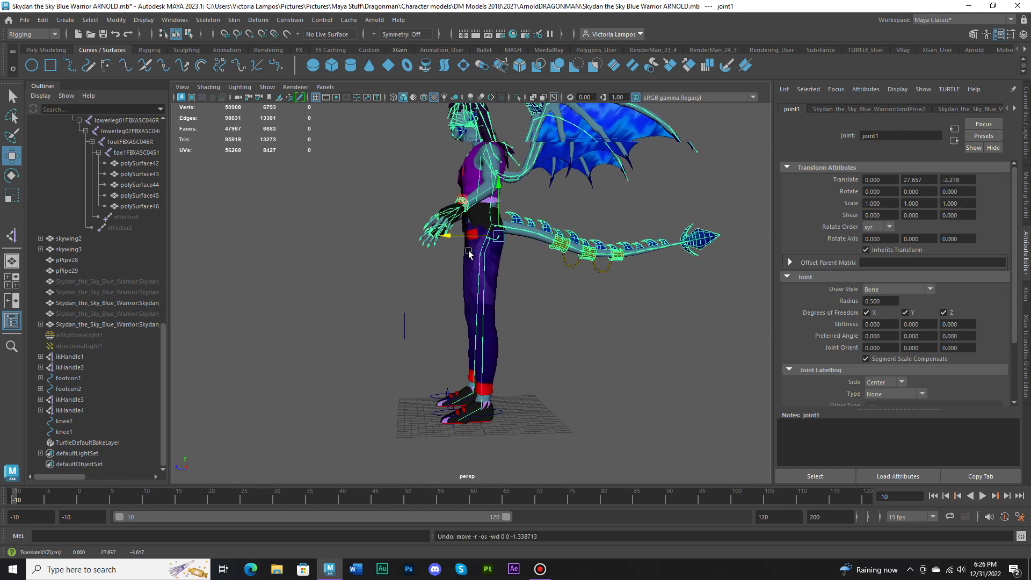
pyautogui.hotkey('ctrl', 'z')
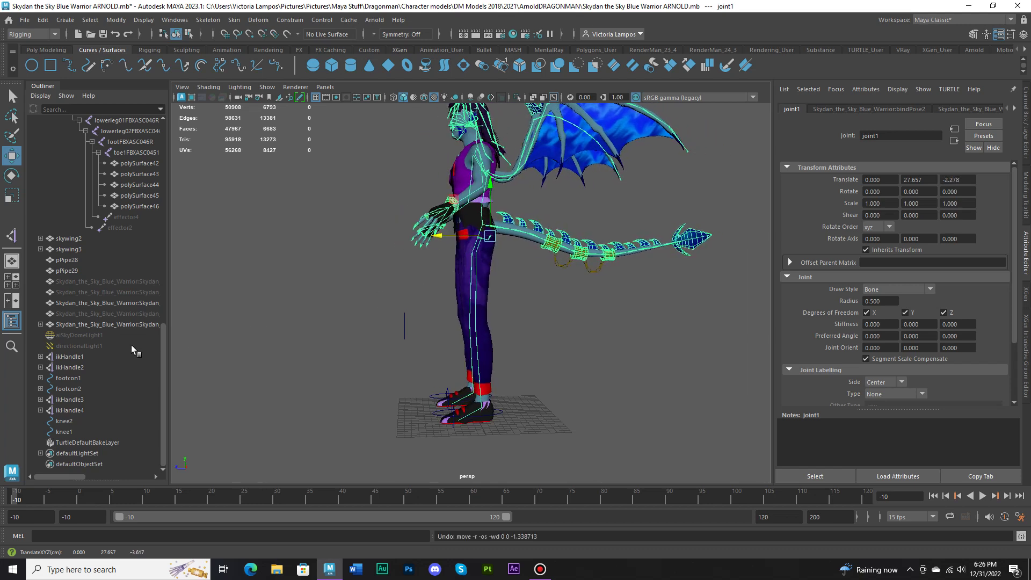
# Step: Parent the four IK handles, both foot circles and both knee circles to joint1
pyautogui.click(80, 431)
pyautogui.keyDown('shift'); pyautogui.click(88, 357); pyautogui.keyUp('shift')
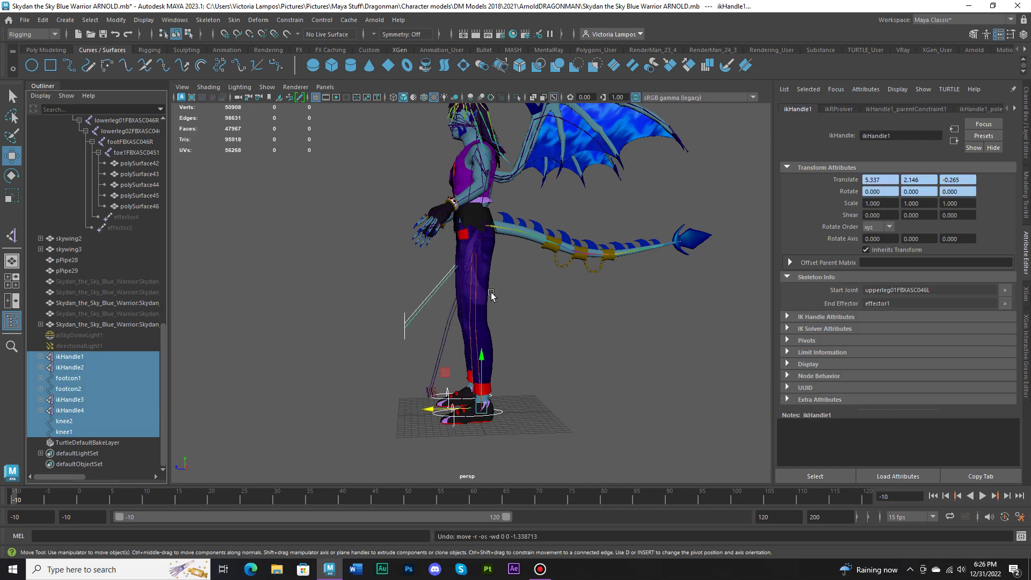
pyautogui.scroll(3, 490, 295)
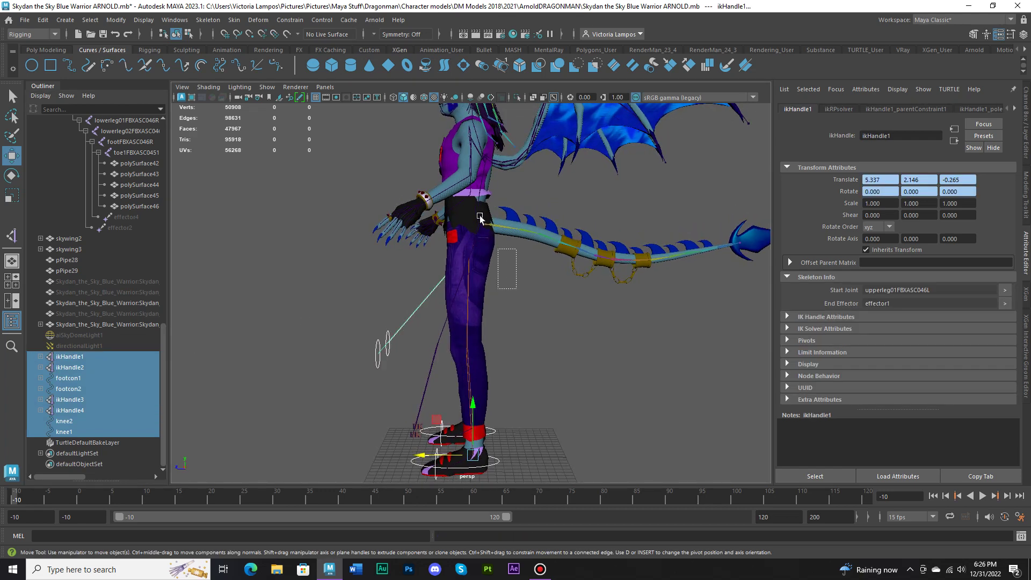
pyautogui.click(480, 217)
pyautogui.keyDown('alt'); pyautogui.moveTo(355, 162); pyautogui.dragTo(386, 165); pyautogui.keyUp('alt')
pyautogui.click(43, 20)
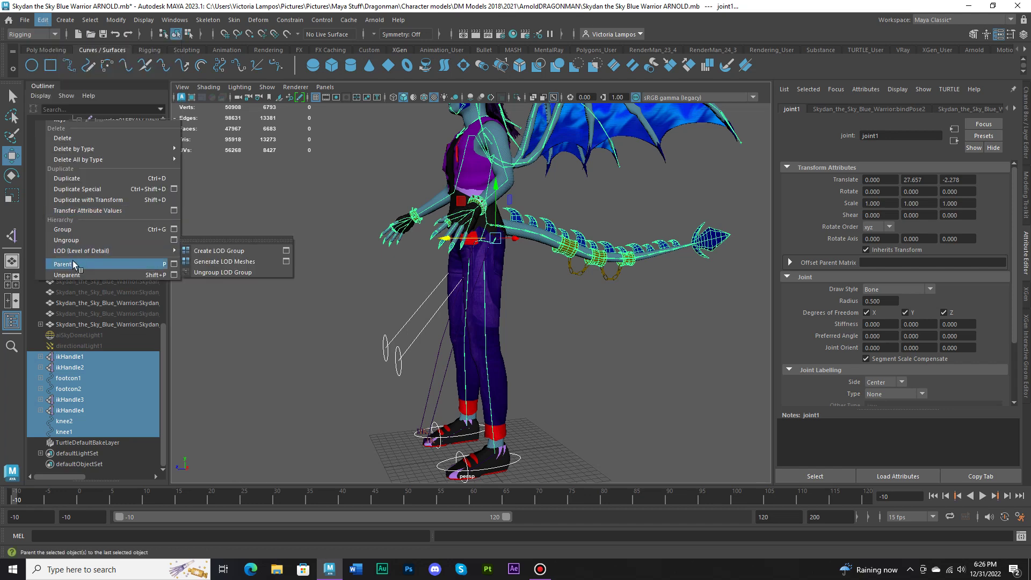
pyautogui.click(74, 264)
pyautogui.keyDown('alt'); pyautogui.moveTo(329, 269); pyautogui.dragTo(316, 298); pyautogui.keyUp('alt')
pyautogui.moveTo(319, 182); pyautogui.dragTo(518, 306)
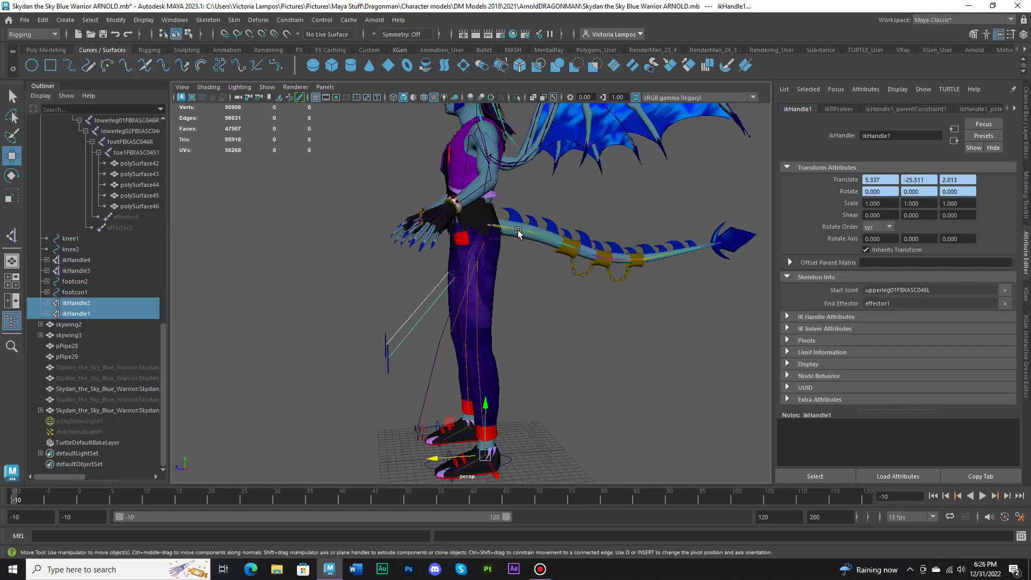
pyautogui.click(491, 259)
pyautogui.keyDown('alt'); pyautogui.moveTo(490, 259); pyautogui.dragTo(511, 243); pyautogui.keyUp('alt')
pyautogui.keyDown('alt'); pyautogui.moveTo(492, 288); pyautogui.dragTo(552, 289); pyautogui.keyUp('alt')
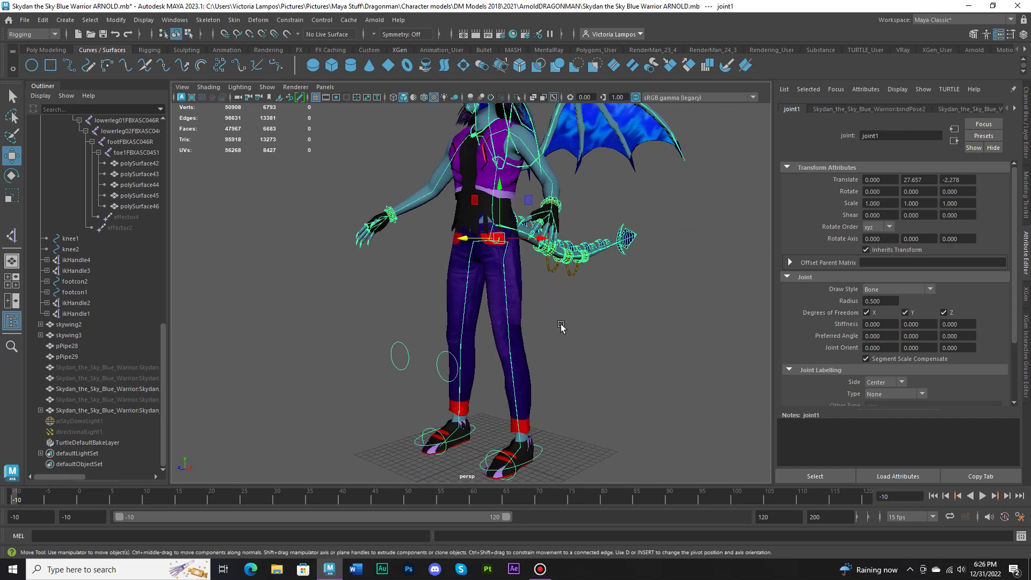
# Step: Raise footcon1 and move it forward along Z to test the bent leg, and undo the moves
pyautogui.keyDown('alt'); pyautogui.moveTo(556, 308); pyautogui.dragTo(456, 324); pyautogui.keyUp('alt')
pyautogui.click(486, 360)
pyautogui.hotkey('ctrl', 'z')
pyautogui.click(552, 425)
pyautogui.moveTo(466, 361)
pyautogui.mouseDown()
pyautogui.moveTo(487, 362)
pyautogui.moveTo(347, 345)
pyautogui.moveTo(484, 351)
pyautogui.mouseUp()
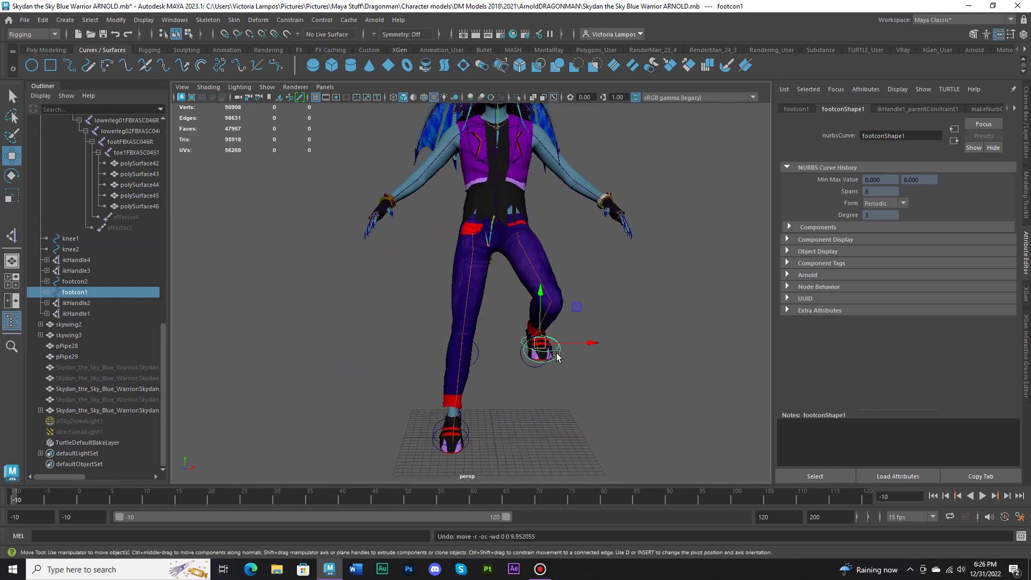
pyautogui.keyDown('alt'); pyautogui.moveTo(556, 356); pyautogui.dragTo(577, 374); pyautogui.keyUp('alt')
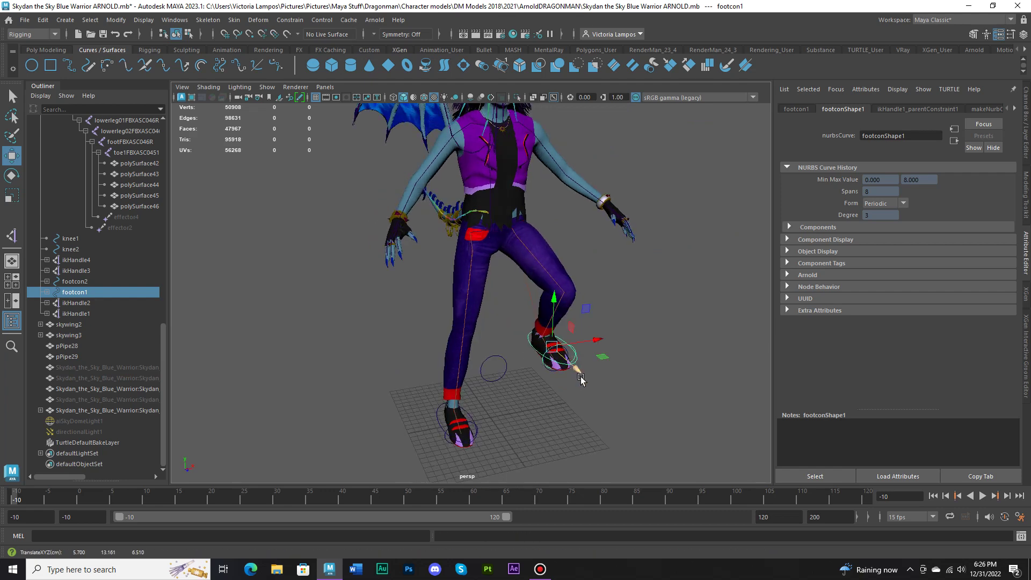
pyautogui.hotkey('ctrl', 'z')
pyautogui.hotkey('ctrl', 'z')
pyautogui.hotkey('ctrl', 'z')
pyautogui.hotkey('ctrl', 'z')
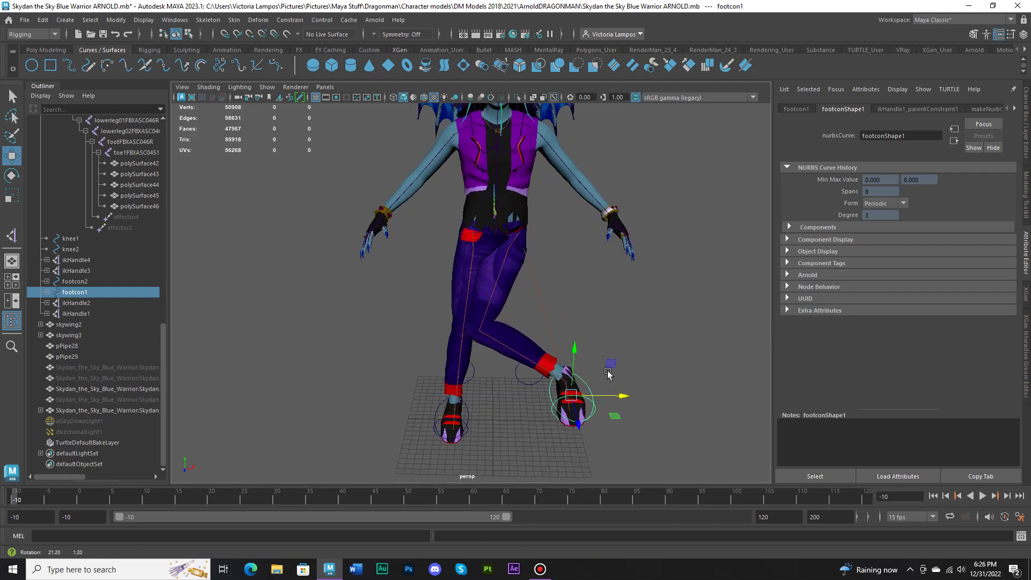
pyautogui.hotkey('ctrl', 'z')
pyautogui.hotkey('ctrl', 'z')
pyautogui.hotkey('ctrl', 'z')
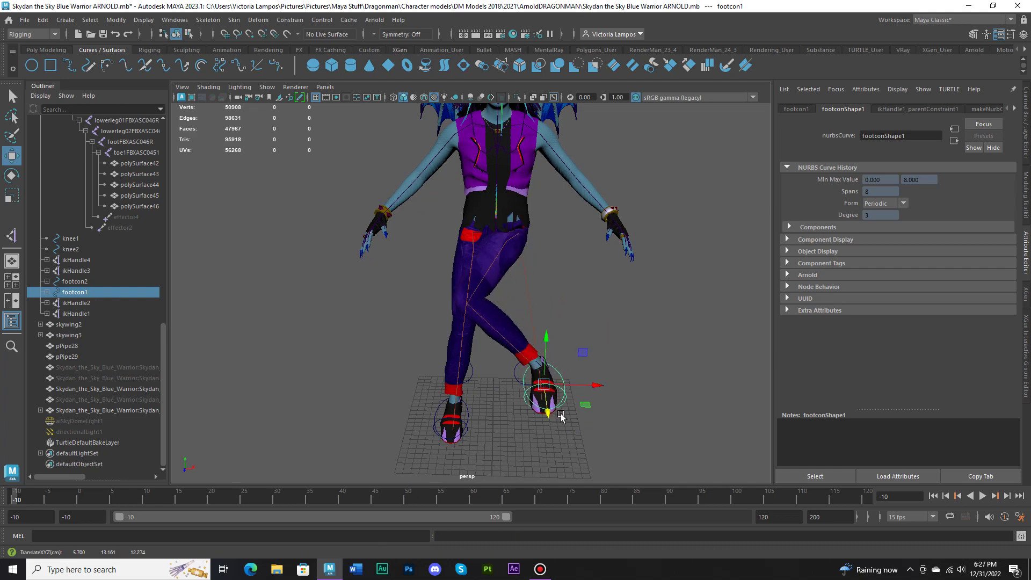
# Step: Raise footcon1 about 7.2 units again to recheck the knee's bending direction, and undo the moves
pyautogui.moveTo(546, 286); pyautogui.dragTo(660, 423)
pyautogui.moveTo(620, 371); pyautogui.dragTo(628, 318)
pyautogui.hotkey('ctrl', 'z')
pyautogui.hotkey('ctrl', 'z')
pyautogui.hotkey('ctrl', 'z')
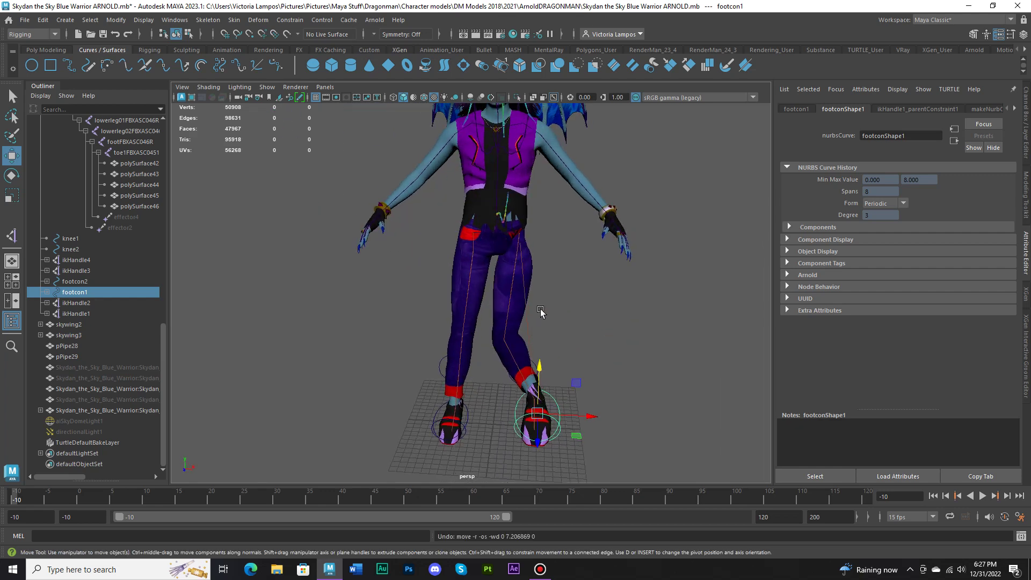
pyautogui.hotkey('ctrl', 'z')
pyautogui.hotkey('ctrl', 'z')
pyautogui.hotkey('ctrl', 'z')
pyautogui.hotkey('ctrl', 'z')
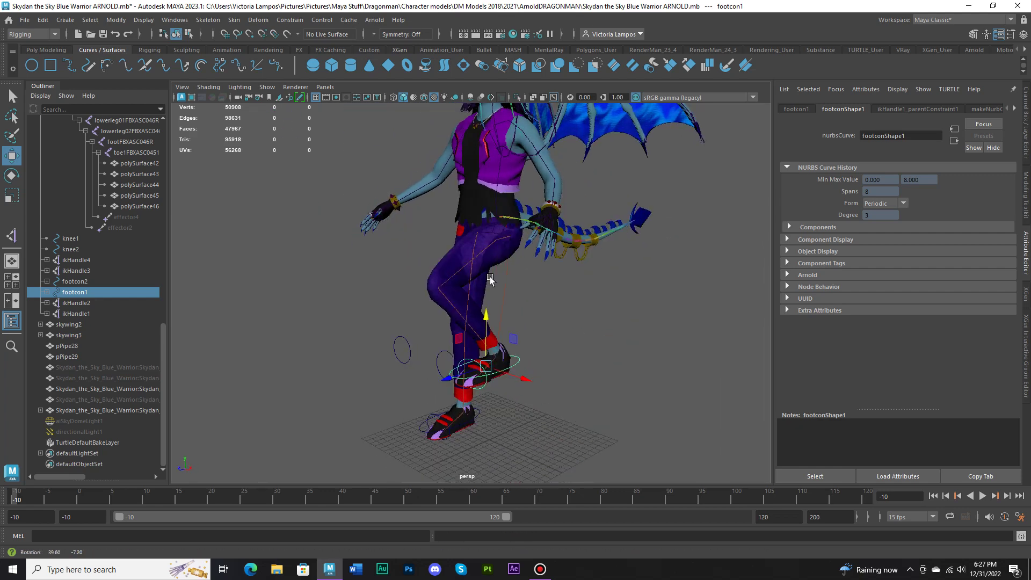
# Step: Disable the Z degree of freedom on upperleg01FBXASC046R, test the leg by moving footcon2, and undo the circle's moves
pyautogui.click(504, 250)
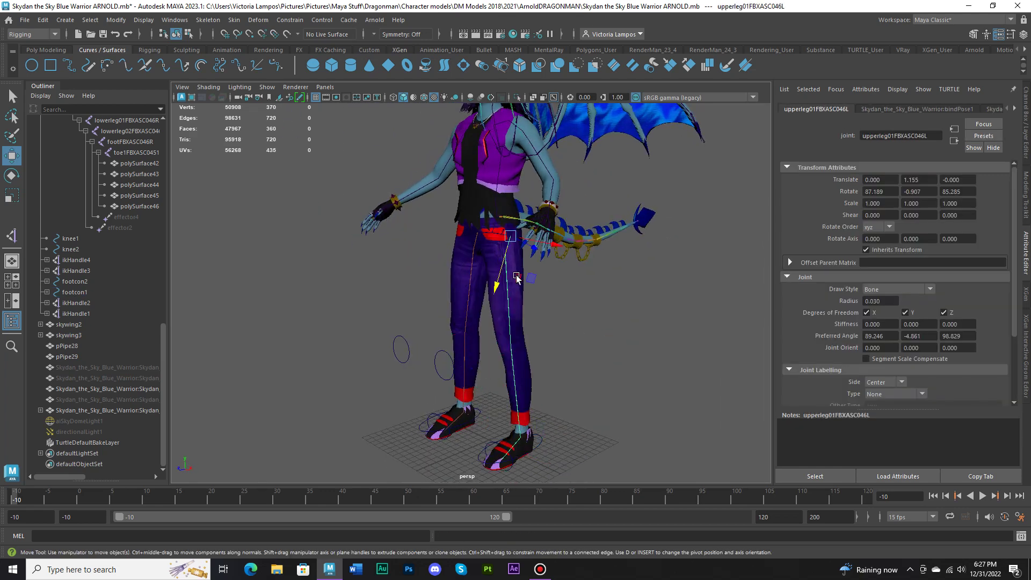
pyautogui.keyDown('alt'); pyautogui.moveTo(510, 263); pyautogui.dragTo(561, 266); pyautogui.keyUp('alt')
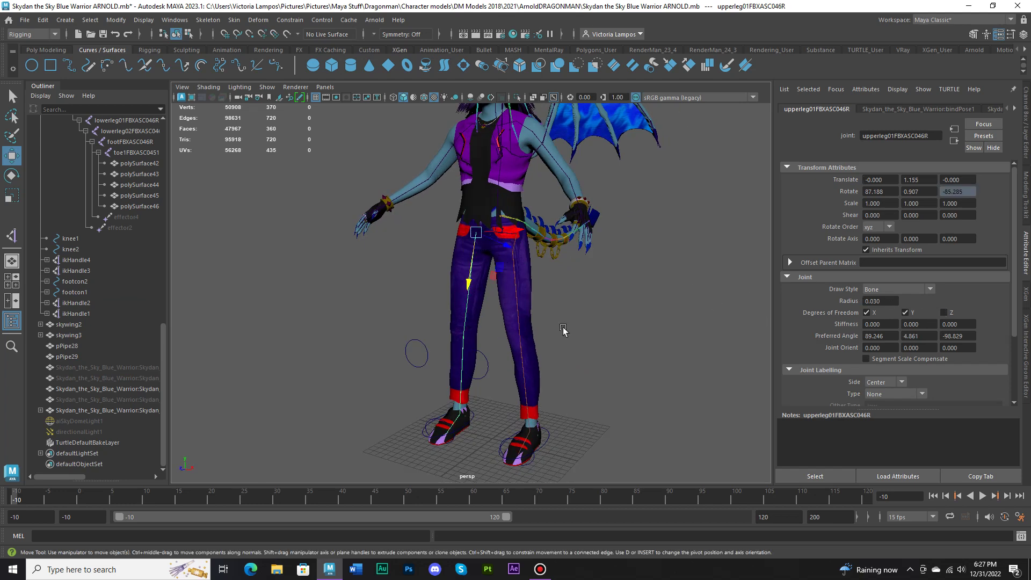
pyautogui.keyDown('alt'); pyautogui.moveTo(563, 329); pyautogui.dragTo(467, 438); pyautogui.keyUp('alt')
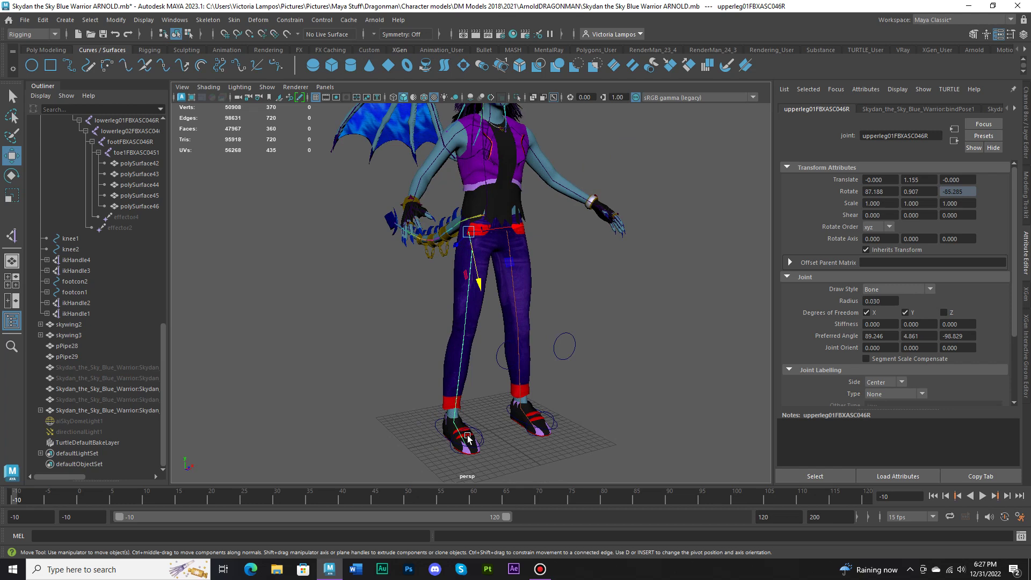
pyautogui.click(439, 432)
pyautogui.moveTo(462, 388); pyautogui.dragTo(472, 301)
pyautogui.keyDown('alt'); pyautogui.moveTo(499, 330); pyautogui.dragTo(646, 370); pyautogui.keyUp('alt')
pyautogui.hotkey('ctrl', 'z')
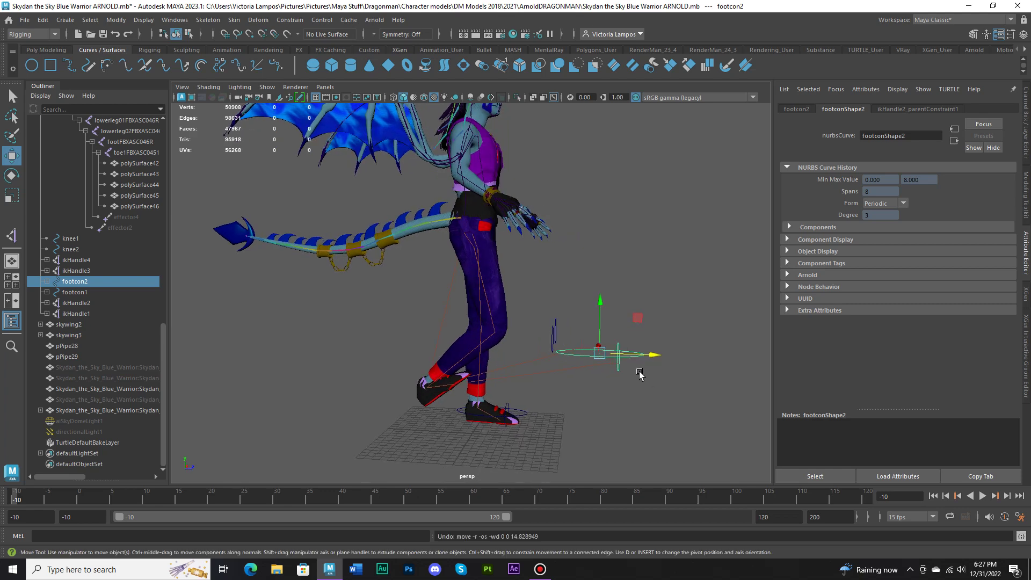
pyautogui.hotkey('ctrl', 'z')
pyautogui.hotkey('ctrl', 'z')
# Step: Try disabling the X degree of freedom on upperleg01FBXASC046R, test with footcon2, and undo back to the joint selection
pyautogui.keyDown('alt'); pyautogui.moveTo(561, 318); pyautogui.dragTo(476, 313); pyautogui.keyUp('alt')
pyautogui.click(467, 245)
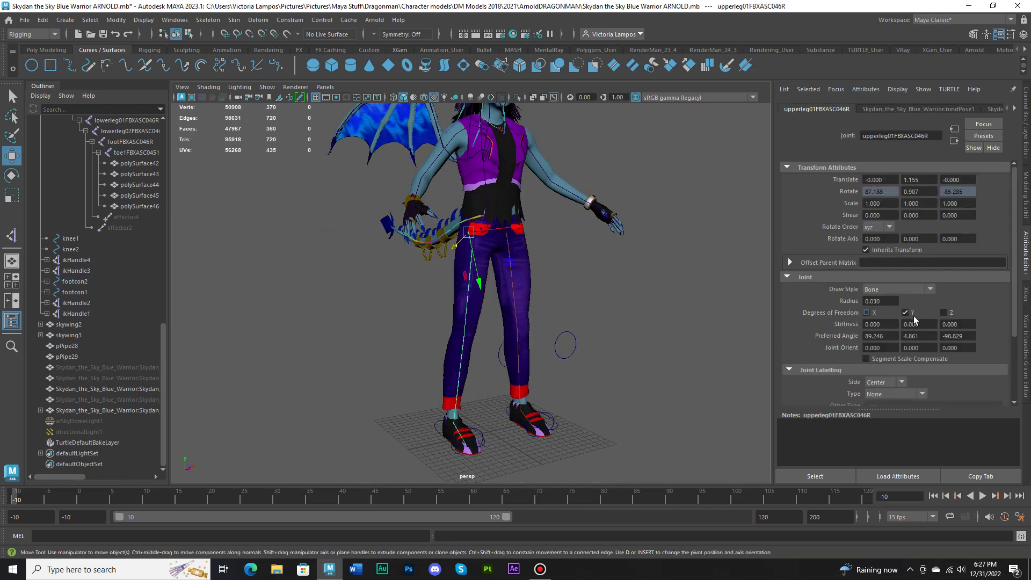
pyautogui.moveTo(457, 342)
pyautogui.keyDown('alt'); pyautogui.mouseDown()
pyautogui.moveTo(475, 403)
pyautogui.moveTo(472, 345)
pyautogui.mouseUp(); pyautogui.keyUp('alt')
pyautogui.click(498, 434)
pyautogui.hotkey('ctrl', 'z')
pyautogui.hotkey('ctrl', 'z')
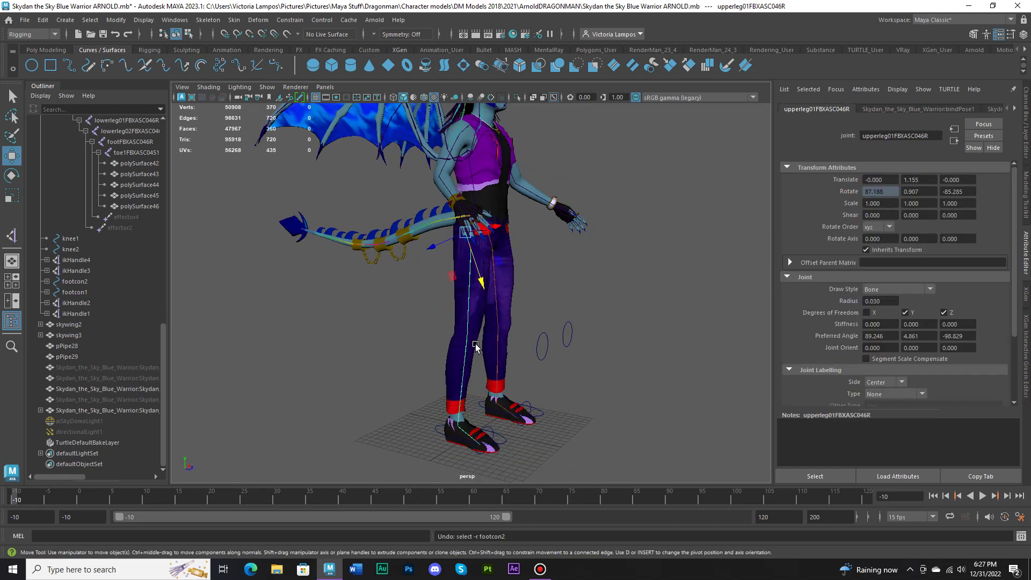
# Step: Try other degree-of-freedom combinations on upperleg01FBXASC046R, ending with X, Y and Z all disabled
pyautogui.click(867, 312)
pyautogui.click(944, 312)
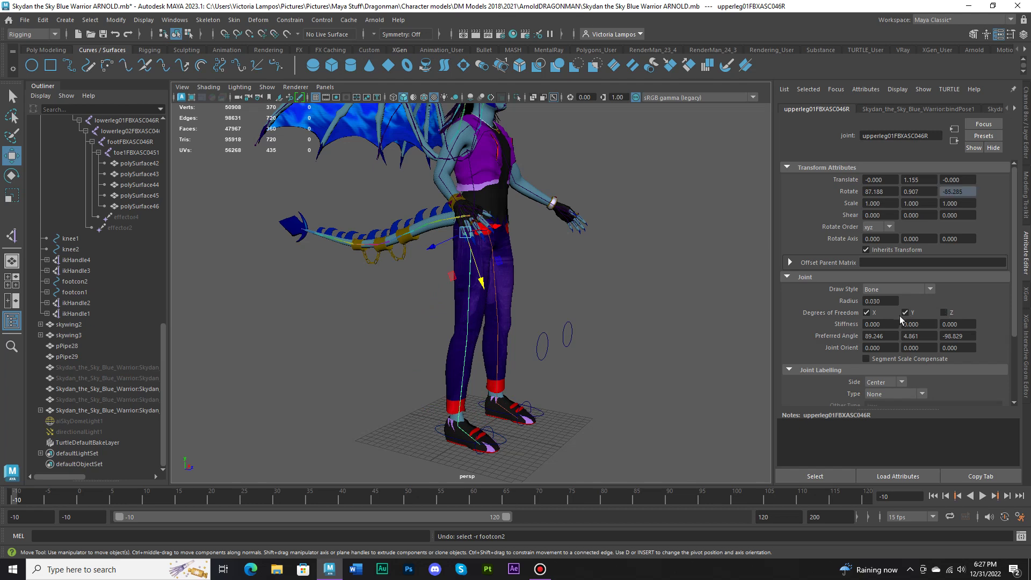
pyautogui.click(866, 312)
pyautogui.click(905, 312)
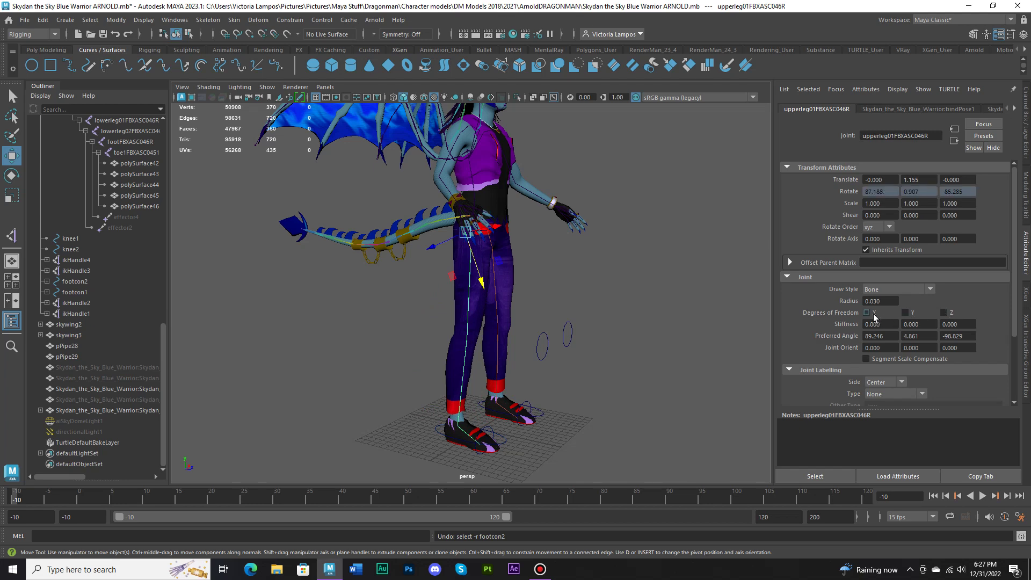
# Step: Move footcon2 to test the restricted leg, undo the moves, and re-enable X, Y and Z freedom on upperleg01FBXASC046R
pyautogui.keyDown('alt'); pyautogui.moveTo(590, 320); pyautogui.dragTo(489, 306); pyautogui.keyUp('alt')
pyautogui.click(473, 442)
pyautogui.keyDown('alt'); pyautogui.moveTo(490, 316); pyautogui.dragTo(439, 323); pyautogui.keyUp('alt')
pyautogui.moveTo(501, 340); pyautogui.dragTo(472, 349)
pyautogui.hotkey('ctrl', 'z')
pyautogui.hotkey('ctrl', 'z')
pyautogui.hotkey('ctrl', 'z')
pyautogui.hotkey('ctrl', 'z')
pyautogui.hotkey('ctrl', 'z')
pyautogui.hotkey('ctrl', 'z')
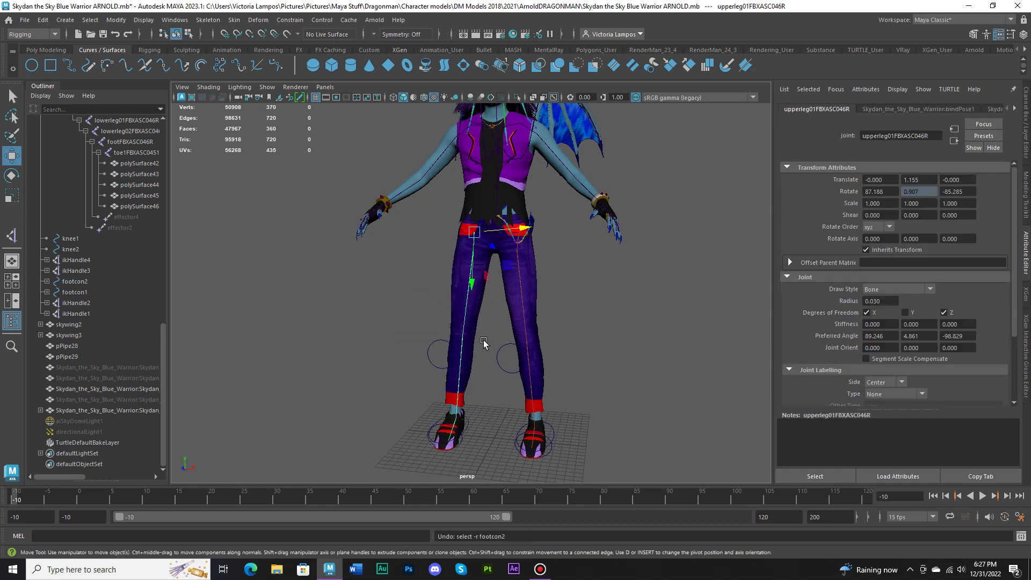
pyautogui.keyDown('alt'); pyautogui.moveTo(606, 310); pyautogui.dragTo(625, 309); pyautogui.keyUp('alt')
pyautogui.keyDown('alt'); pyautogui.moveTo(489, 375); pyautogui.dragTo(499, 423); pyautogui.keyUp('alt')
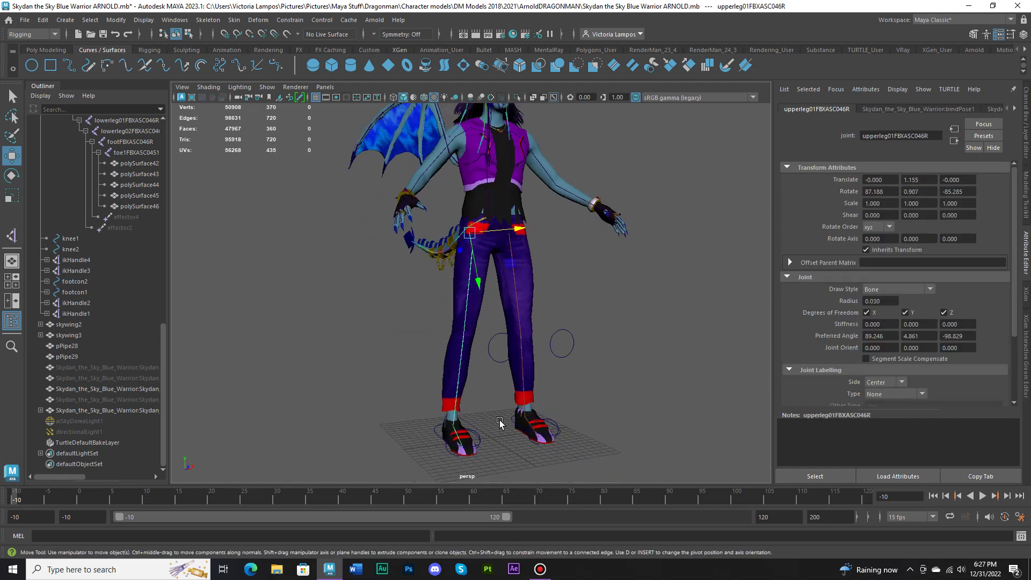
# Step: Parent the knee2 circle to footcon2
pyautogui.click(439, 437)
pyautogui.click(499, 362)
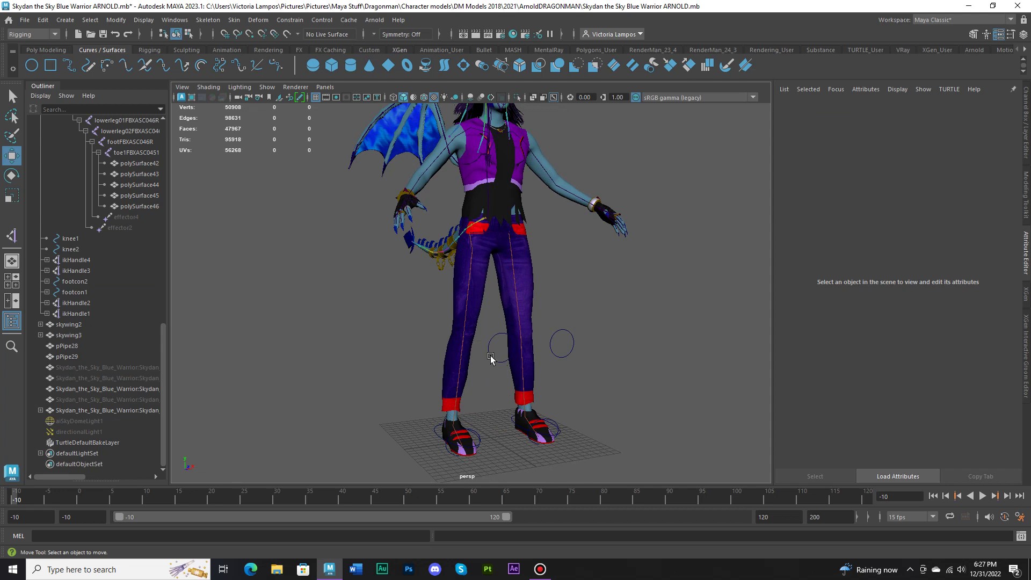
pyautogui.click(491, 359)
pyautogui.keyDown('alt'); pyautogui.moveTo(491, 359); pyautogui.dragTo(457, 422); pyautogui.keyUp('alt')
pyautogui.keyDown('shift'); pyautogui.click(436, 434); pyautogui.keyUp('shift')
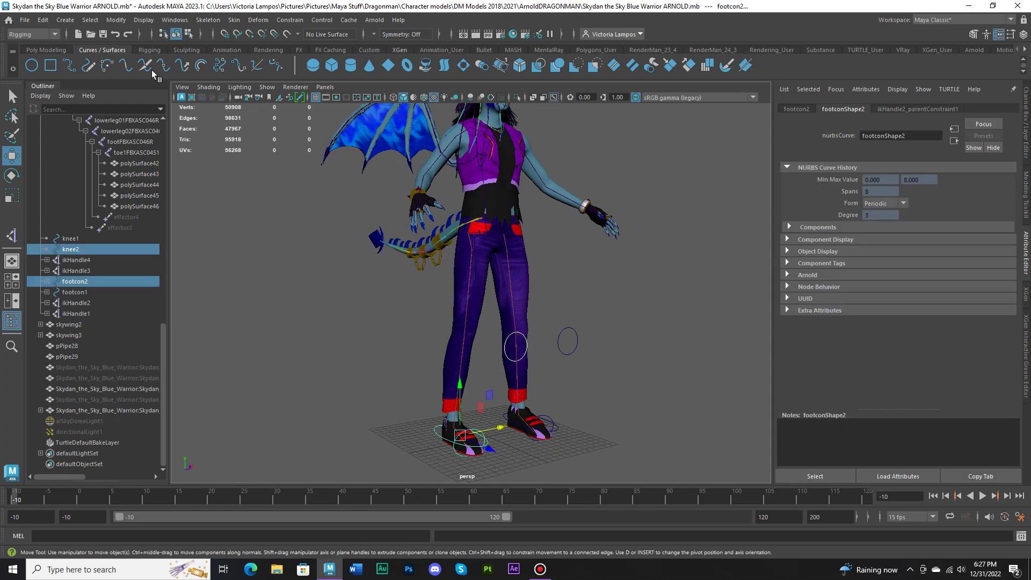
pyautogui.click(43, 20)
pyautogui.click(62, 264)
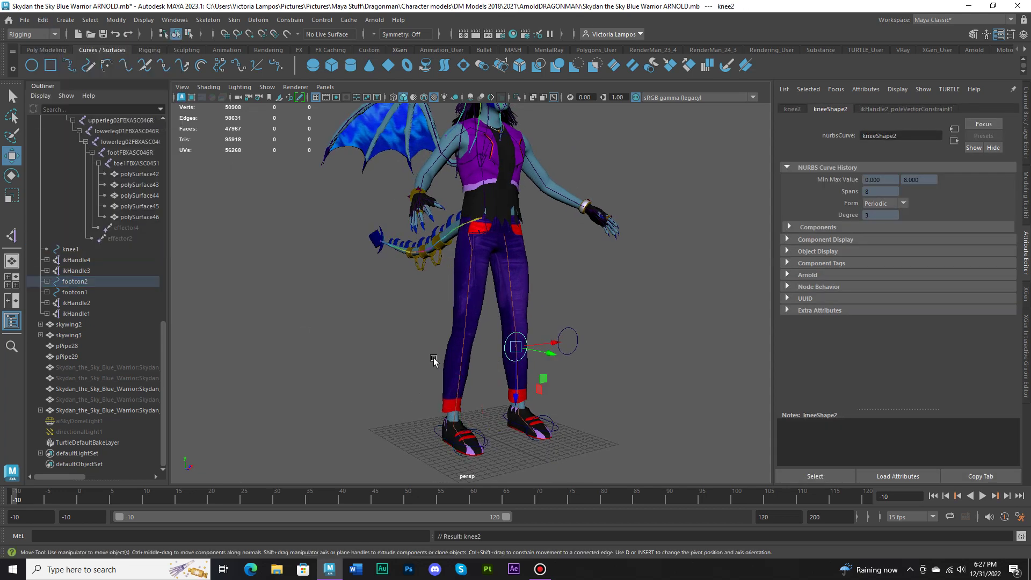
# Step: Parent the knee1 circle to footcon1
pyautogui.click(569, 352)
pyautogui.keyDown('shift'); pyautogui.click(506, 419); pyautogui.keyUp('shift')
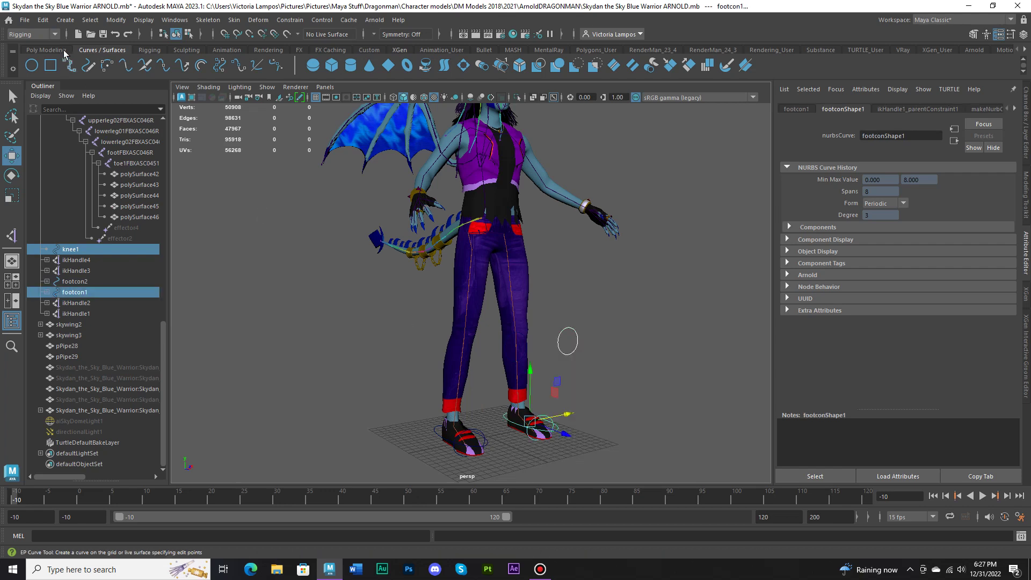
pyautogui.click(43, 20)
pyautogui.click(81, 264)
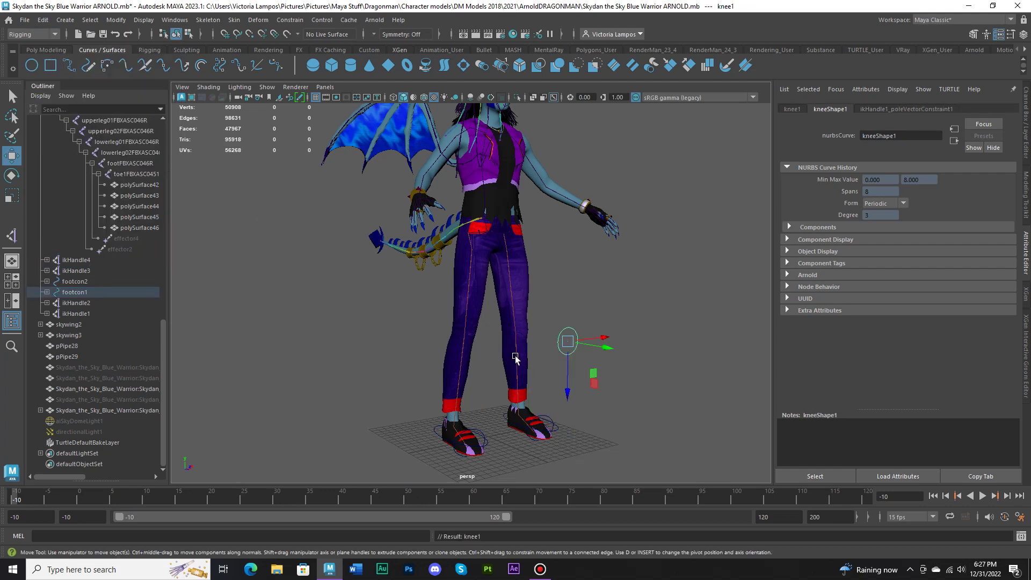
# Step: Raise footcon1 about 9.3 units and move it forward to test the knee circle following, and undo the moves
pyautogui.click(508, 418)
pyautogui.moveTo(529, 394); pyautogui.dragTo(531, 317)
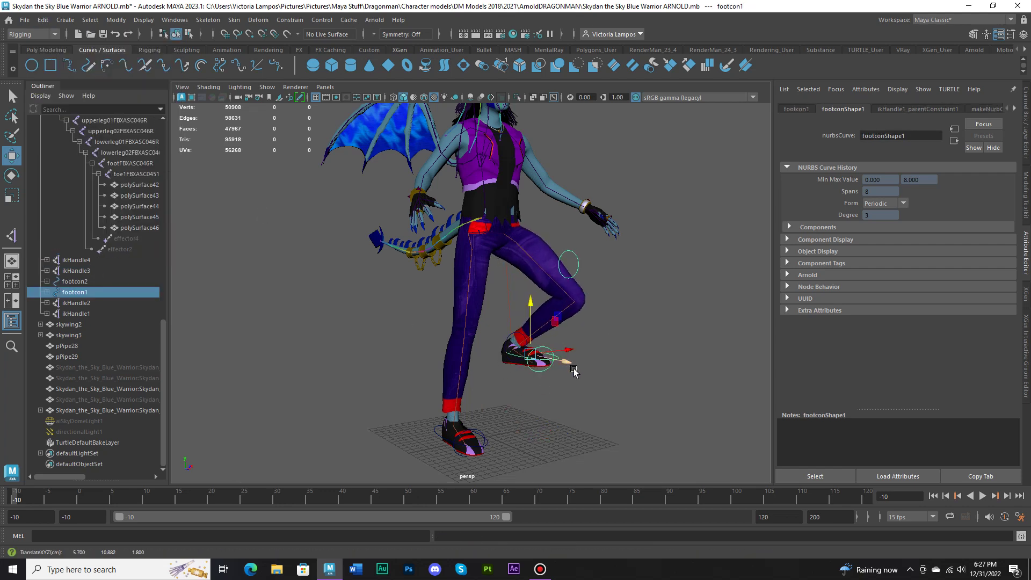
pyautogui.moveTo(570, 365); pyautogui.dragTo(556, 321)
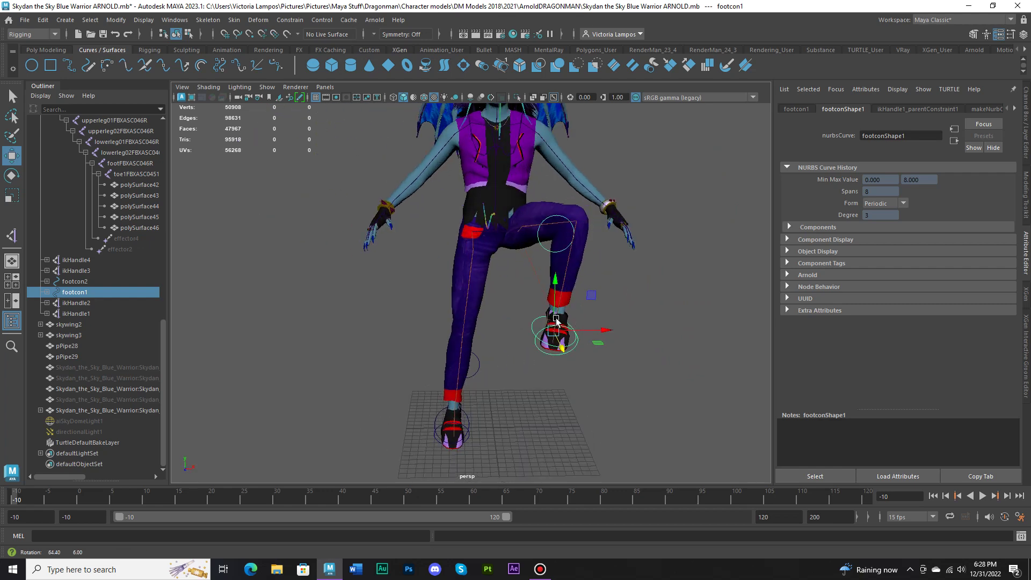
pyautogui.hotkey('ctrl', 'z')
pyautogui.hotkey('ctrl', 'z')
pyautogui.hotkey('ctrl', 'z')
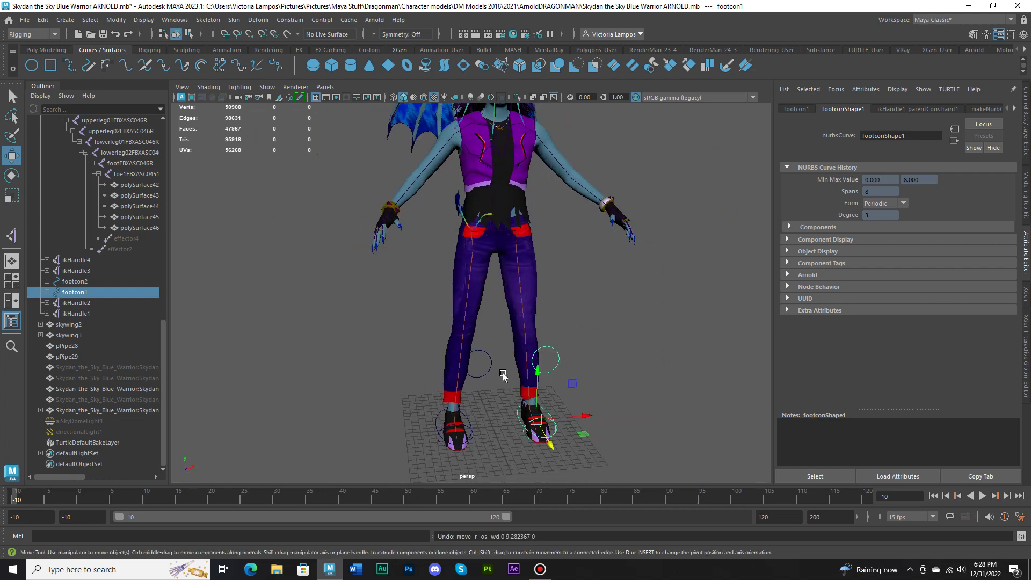
# Step: Raise footcon2 and move it sideways to test the knee2 circle following, and undo the moves
pyautogui.keyDown('alt'); pyautogui.moveTo(503, 376); pyautogui.dragTo(465, 444); pyautogui.keyUp('alt')
pyautogui.click(442, 433)
pyautogui.moveTo(455, 402); pyautogui.dragTo(427, 290)
pyautogui.moveTo(488, 333); pyautogui.dragTo(495, 335)
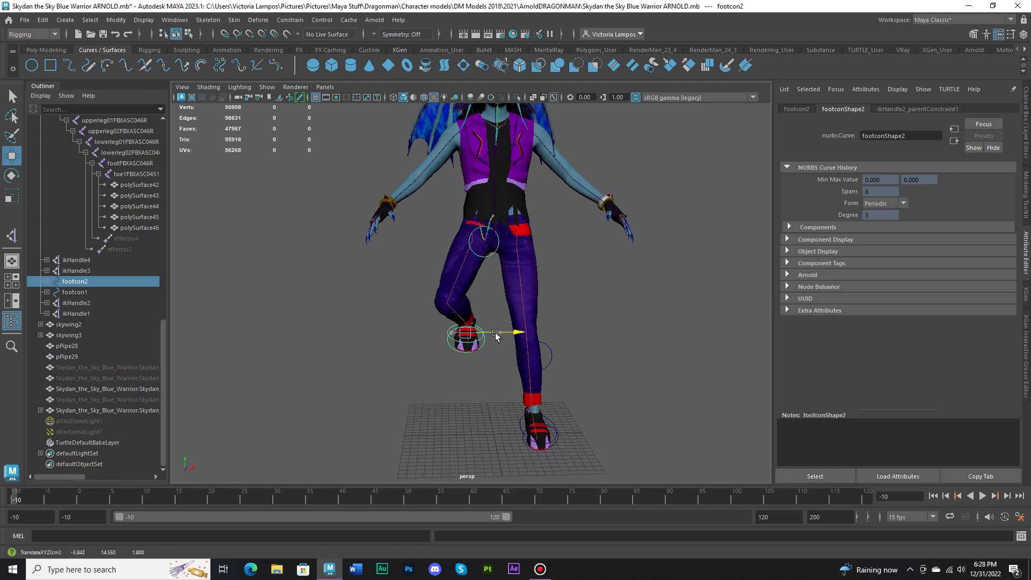
pyautogui.hotkey('ctrl', 'z')
pyautogui.hotkey('ctrl', 'z')
pyautogui.moveTo(453, 375); pyautogui.dragTo(456, 291)
pyautogui.keyDown('alt'); pyautogui.moveTo(491, 326); pyautogui.dragTo(503, 348); pyautogui.keyUp('alt')
pyautogui.hotkey('ctrl', 'z')
# Step: Lower the root joint to test both knees bending while the feet stay planted, and undo the move
pyautogui.click(498, 216)
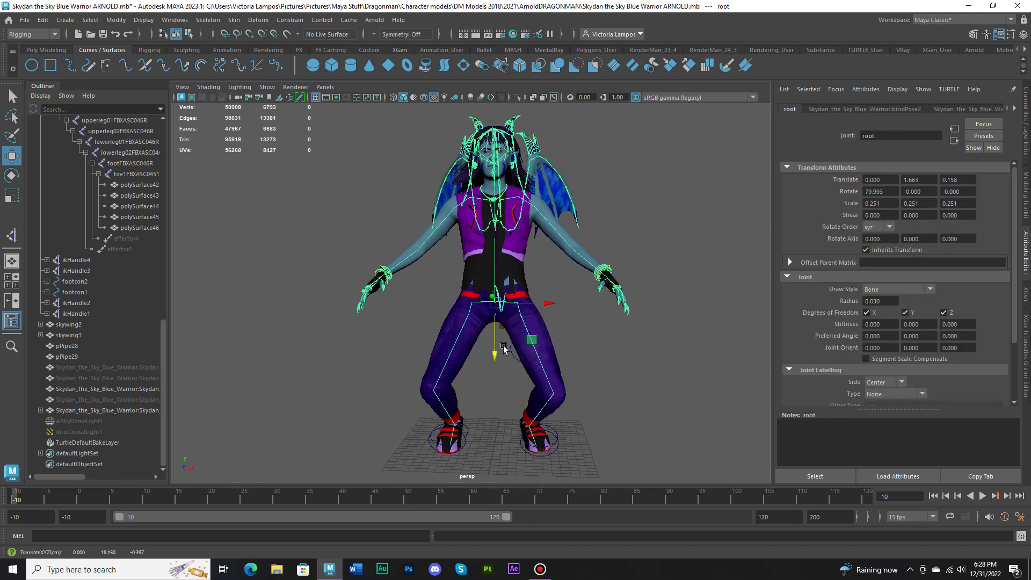
pyautogui.hotkey('ctrl', 'z')
pyautogui.hotkey('ctrl', 'z')
pyautogui.hotkey('ctrl', 'z')
pyautogui.hotkey('ctrl', 'z')
pyautogui.hotkey('ctrl', 'z')
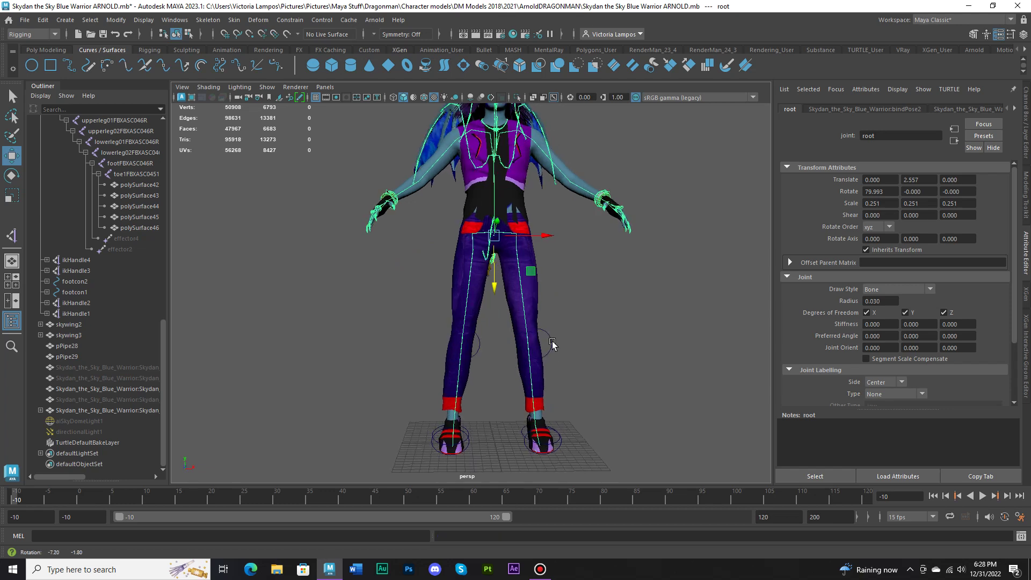
pyautogui.moveTo(497, 290); pyautogui.dragTo(592, 356)
pyautogui.hotkey('ctrl', 'z')
# Step: Raise footcon1 with the character viewed from the side to test the knee bend, and undo the move
pyautogui.click(532, 424)
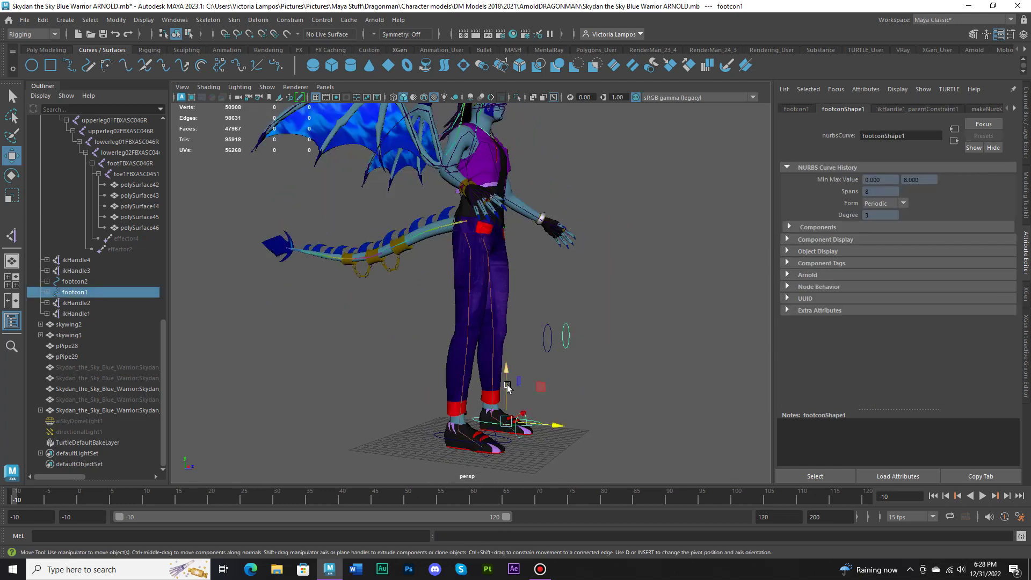
pyautogui.moveTo(511, 385); pyautogui.dragTo(516, 302)
pyautogui.moveTo(553, 340); pyautogui.dragTo(489, 381)
pyautogui.hotkey('ctrl', 'z')
pyautogui.hotkey('ctrl', 'z')
# Step: Try posing the leg by moving toecon1 and raising footcon1, and test a sideways move of knee1
pyautogui.click(486, 383)
pyautogui.moveTo(490, 419); pyautogui.dragTo(490, 406)
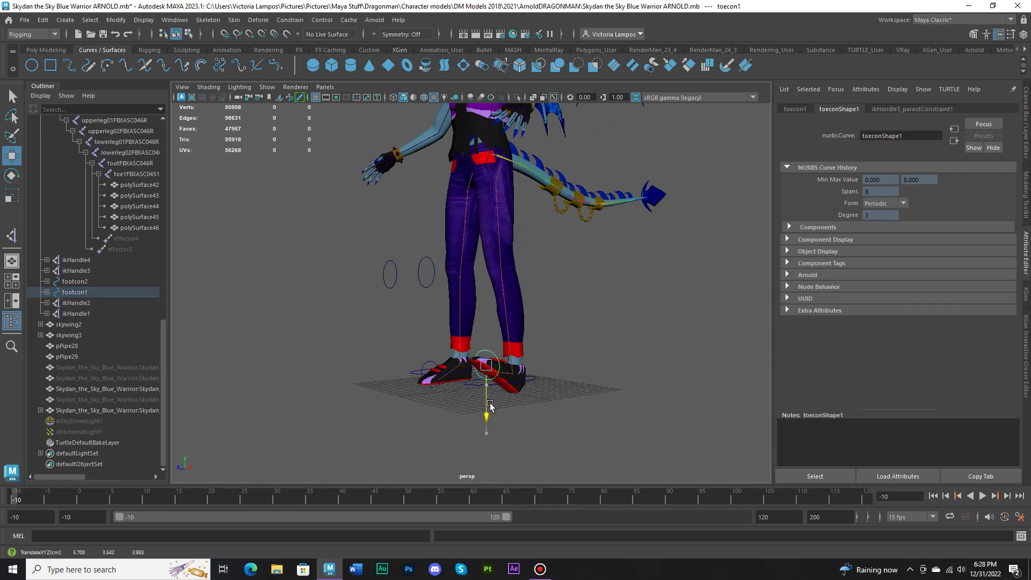
pyautogui.click(530, 382)
pyautogui.moveTo(501, 350); pyautogui.dragTo(501, 298)
pyautogui.keyDown('alt'); pyautogui.moveTo(501, 301); pyautogui.dragTo(562, 235); pyautogui.keyUp('alt')
pyautogui.hotkey('ctrl', 'z')
pyautogui.hotkey('ctrl', 'z')
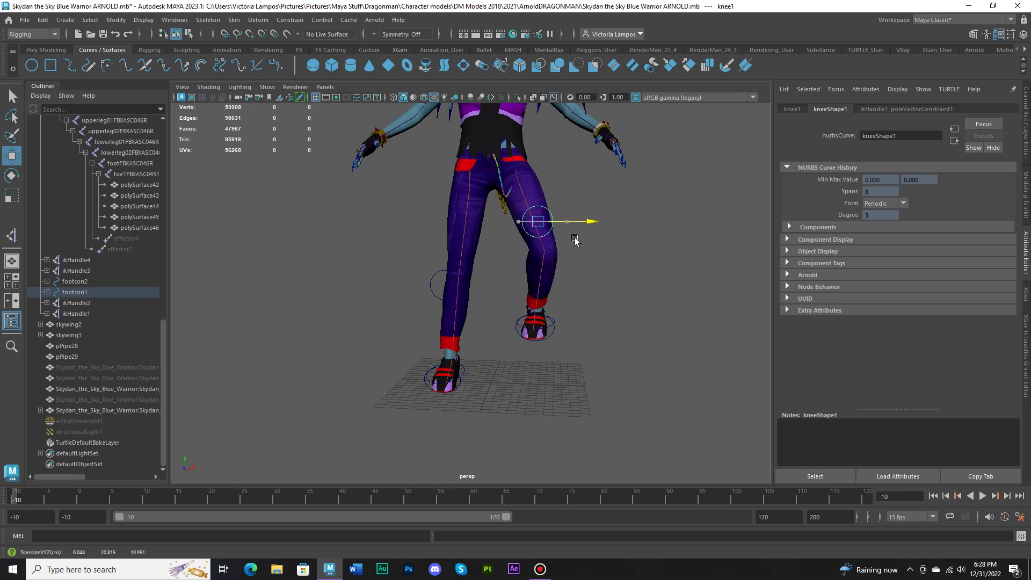
# Step: Shift toecon1 and knee1 sideways on the raised leg to test the pose, and undo all the moves
pyautogui.click(558, 336)
pyautogui.click(555, 330)
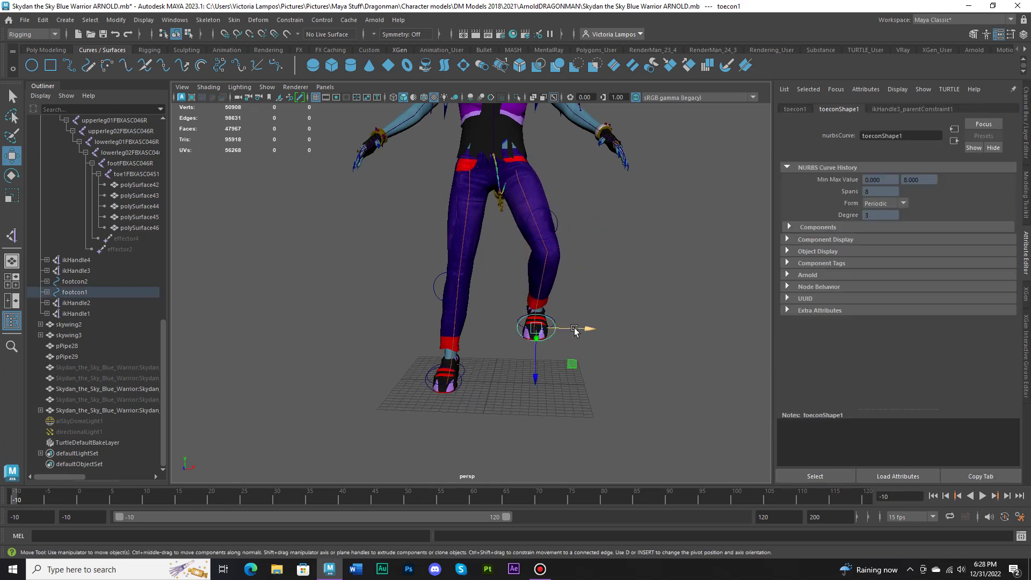
pyautogui.moveTo(574, 329); pyautogui.dragTo(556, 335)
pyautogui.hotkey('ctrl', 'z')
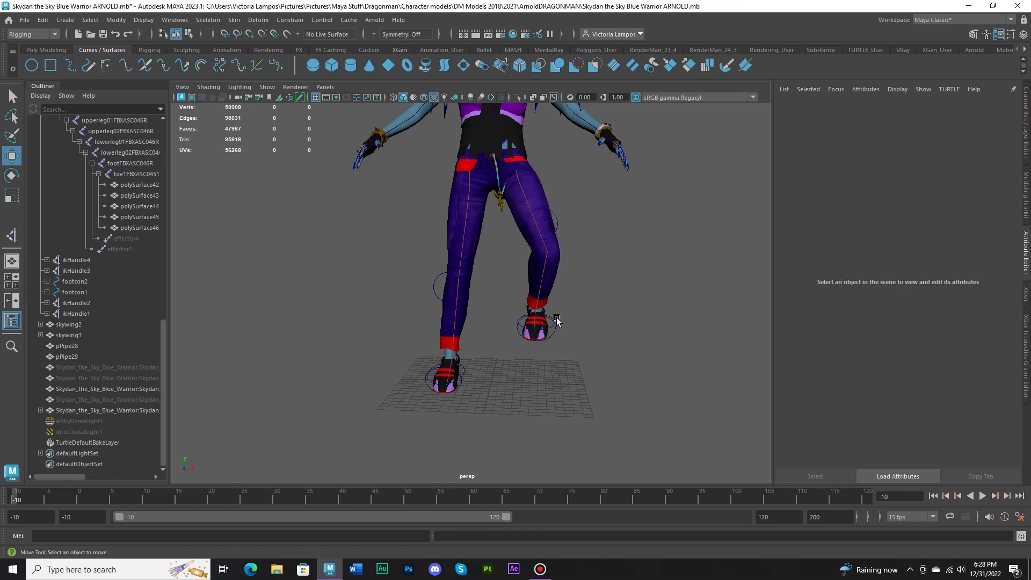
pyautogui.click(556, 323)
pyautogui.moveTo(575, 324)
pyautogui.mouseDown()
pyautogui.moveTo(553, 329)
pyautogui.moveTo(565, 324)
pyautogui.mouseUp()
pyautogui.click(535, 225)
pyautogui.moveTo(554, 226)
pyautogui.mouseDown()
pyautogui.moveTo(540, 229)
pyautogui.moveTo(562, 235)
pyautogui.mouseUp()
pyautogui.moveTo(560, 245)
pyautogui.keyDown('alt'); pyautogui.mouseDown()
pyautogui.moveTo(553, 249)
pyautogui.moveTo(563, 237)
pyautogui.mouseUp(); pyautogui.keyUp('alt')
pyautogui.hotkey('ctrl', 'z')
pyautogui.hotkey('ctrl', 'z')
pyautogui.hotkey('ctrl', 'z')
pyautogui.hotkey('ctrl', 'z')
pyautogui.hotkey('ctrl', 'z')
pyautogui.hotkey('ctrl', 'z')
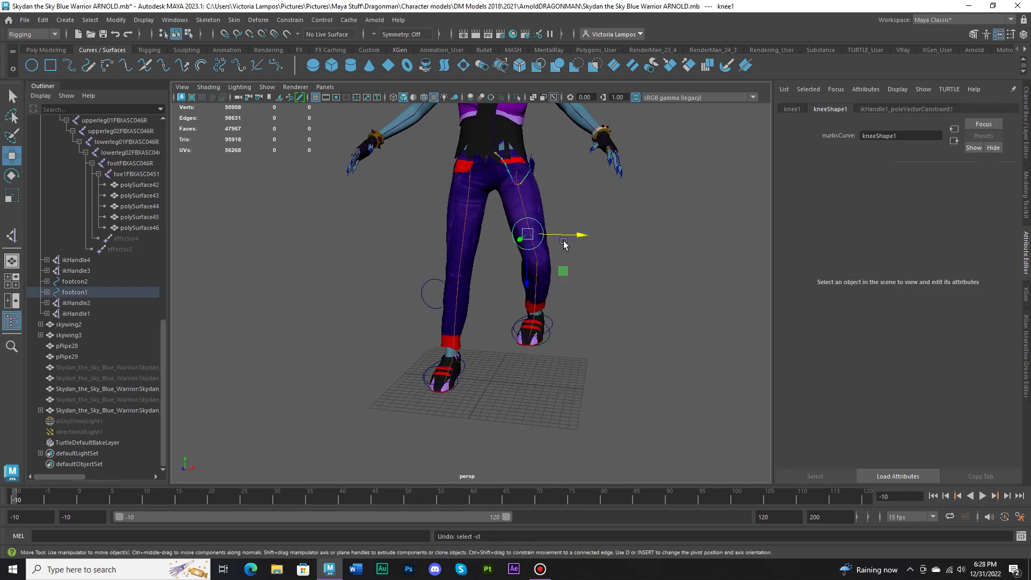
# Step: Raise footcon1 about 9.2 units, move knee1 sideways to test the knee direction, and undo the moves
pyautogui.keyDown('alt'); pyautogui.moveTo(574, 337); pyautogui.dragTo(496, 319); pyautogui.keyUp('alt')
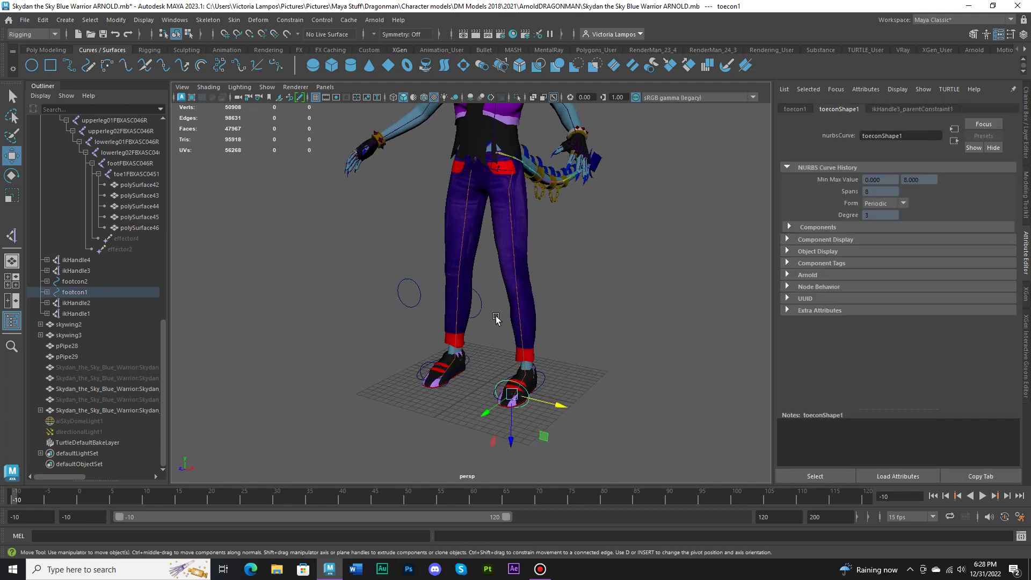
pyautogui.click(543, 381)
pyautogui.keyDown('alt'); pyautogui.moveTo(543, 381); pyautogui.dragTo(545, 276); pyautogui.keyUp('alt')
pyautogui.hotkey('ctrl', 'z')
pyautogui.click(531, 228)
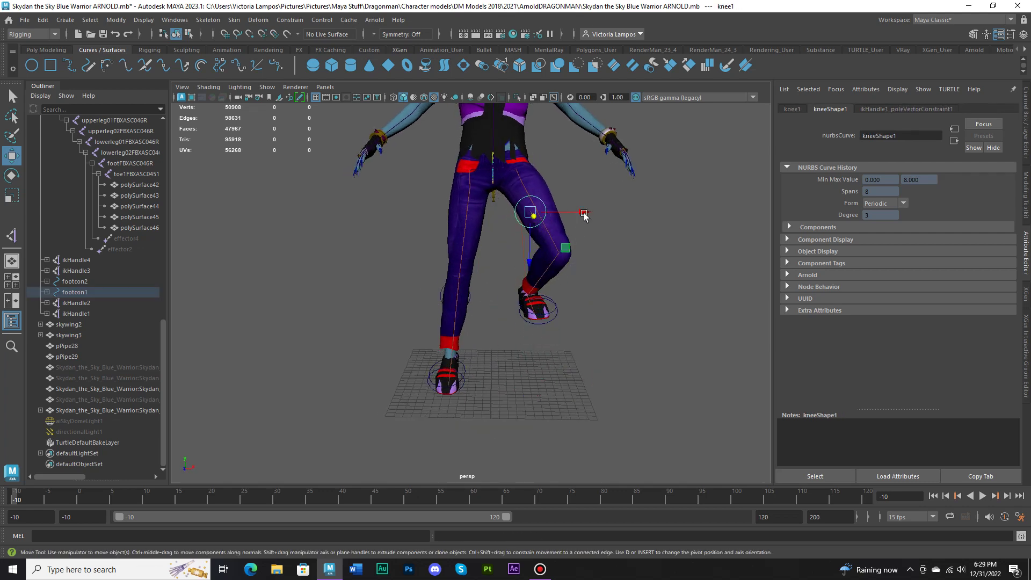
pyautogui.moveTo(582, 214); pyautogui.dragTo(569, 215)
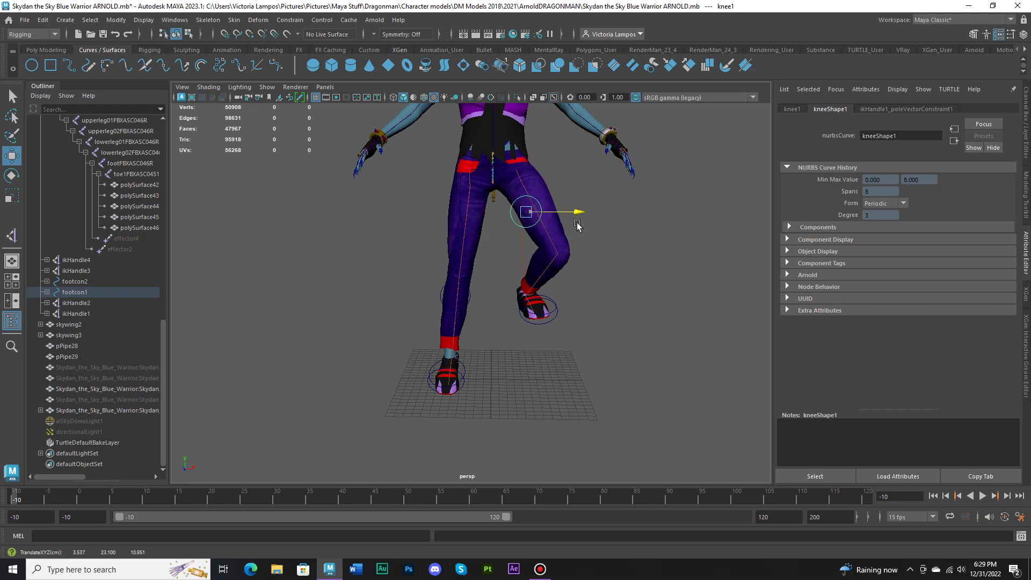
pyautogui.hotkey('ctrl', 'z')
pyautogui.hotkey('ctrl', 'z')
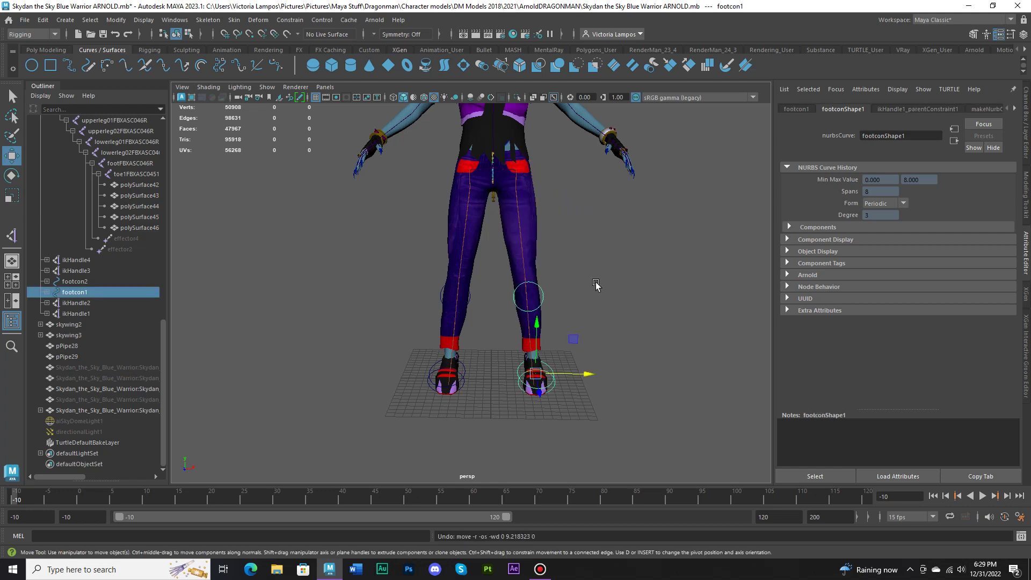
# Step: Try moving toecon1 about 3.9 units along its Z axis, and undo the move
pyautogui.click(547, 299)
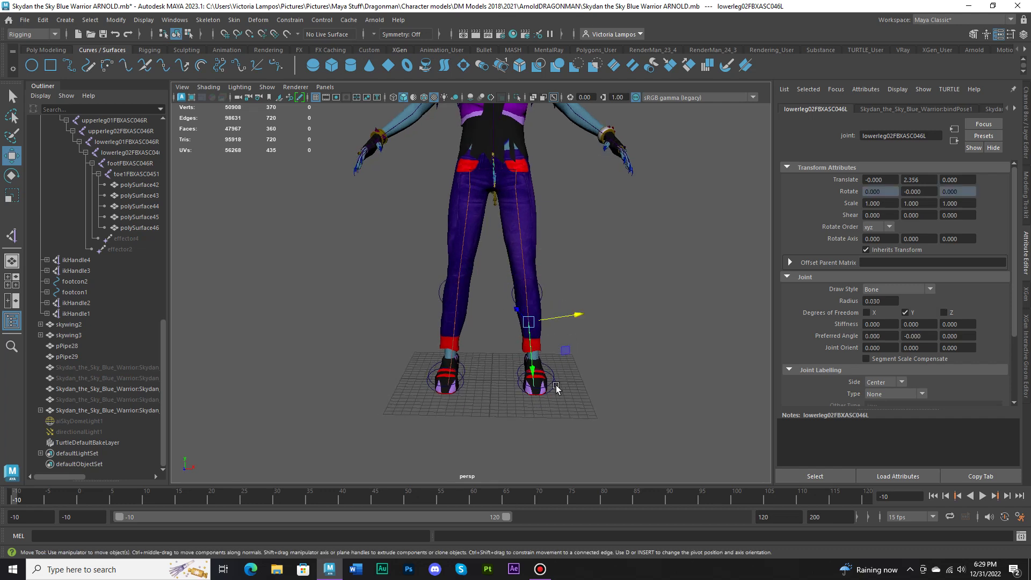
pyautogui.hotkey('ctrl', 'z')
pyautogui.hotkey('ctrl', 'z')
pyautogui.hotkey('ctrl', 'z')
pyautogui.hotkey('ctrl', 'z')
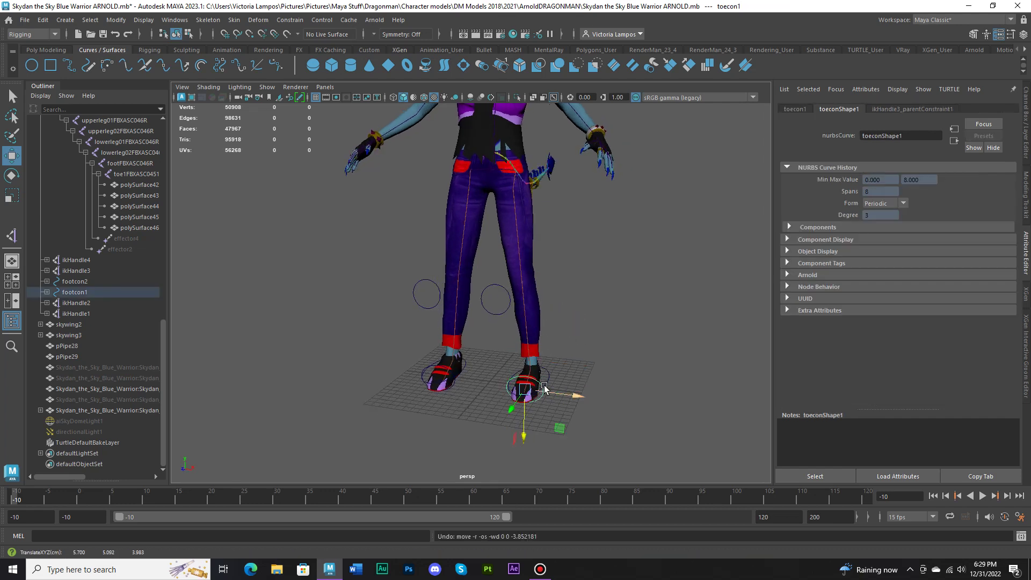
# Step: Raise footcon1 again, shift knee1 to turn the bent knee inward, and undo the moves
pyautogui.click(547, 396)
pyautogui.moveTo(531, 344); pyautogui.dragTo(588, 304)
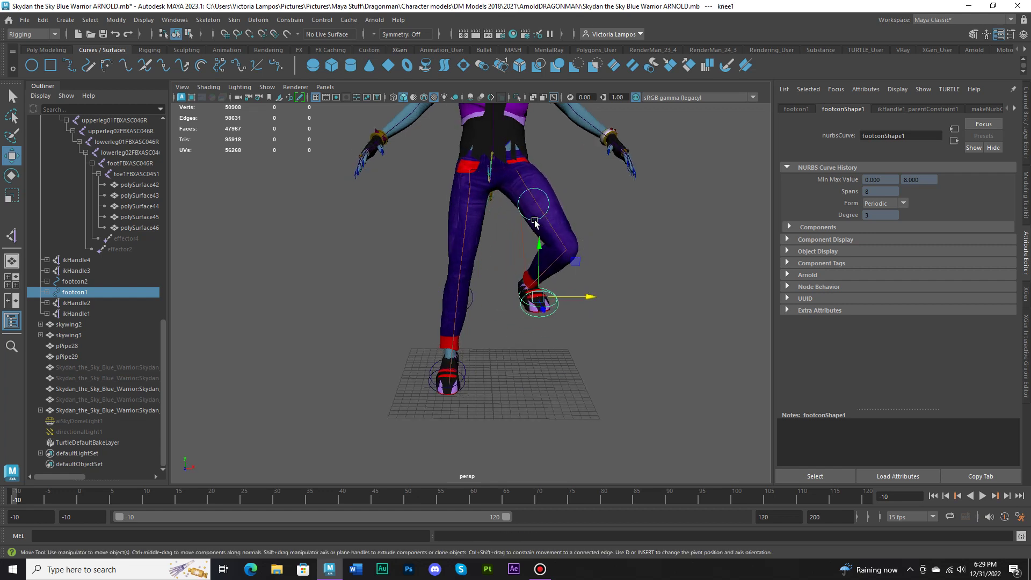
pyautogui.click(540, 220)
pyautogui.moveTo(579, 205); pyautogui.dragTo(528, 242)
pyautogui.hotkey('ctrl', 'z')
pyautogui.hotkey('ctrl', 'z')
pyautogui.hotkey('ctrl', 'z')
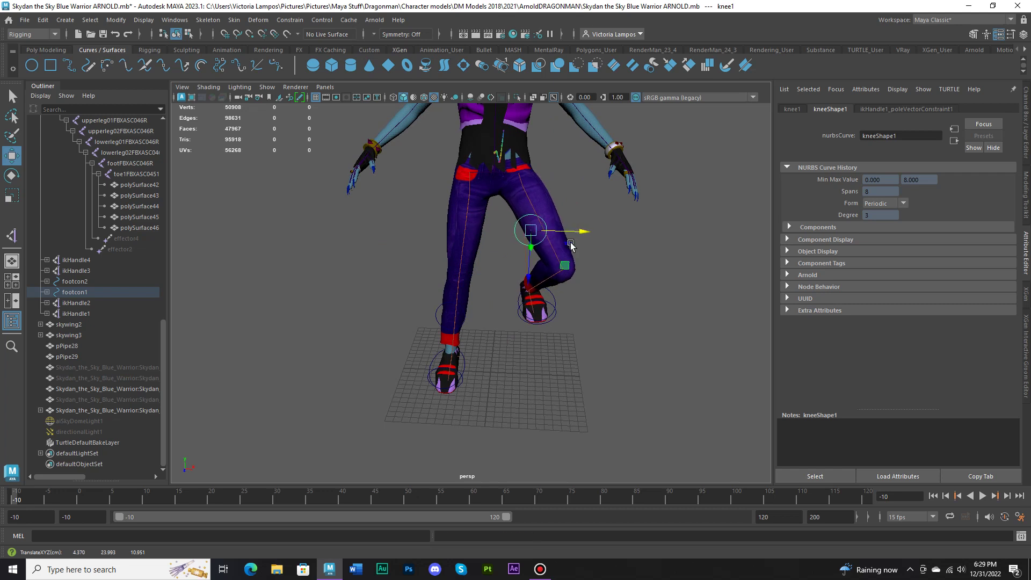
pyautogui.hotkey('ctrl', 'z')
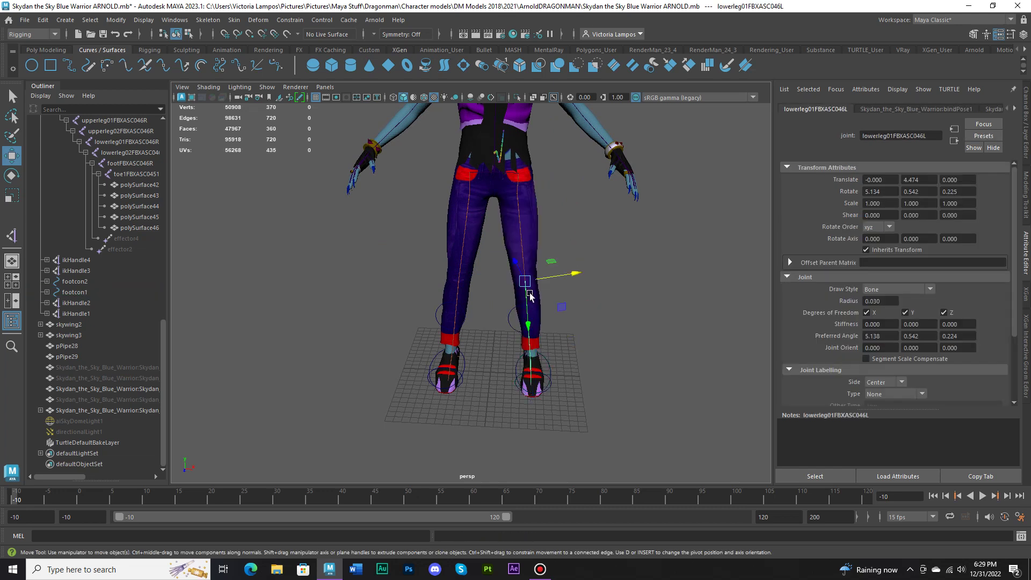
# Step: Try moving knee1 sideways while the foot rests on the ground, and undo the move
pyautogui.hotkey('ctrl', 'z')
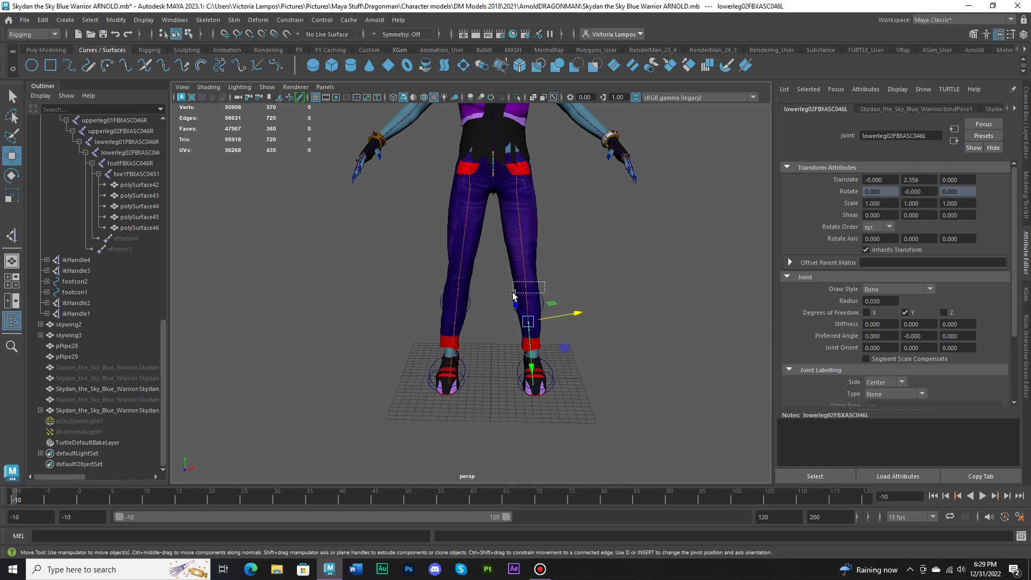
pyautogui.hotkey('ctrl', 'z')
pyautogui.hotkey('ctrl', 'z')
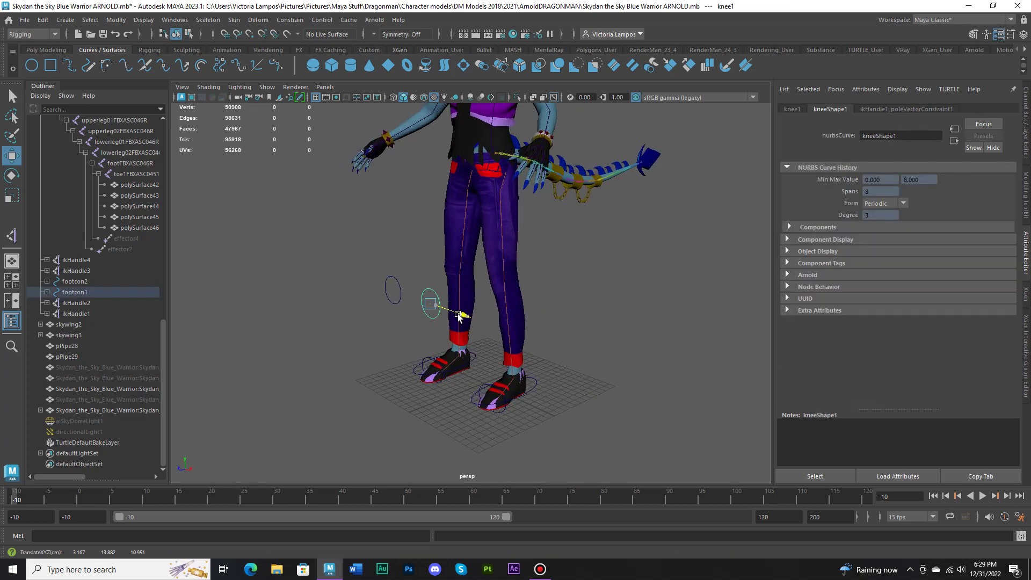
pyautogui.hotkey('ctrl', 'z')
pyautogui.hotkey('ctrl', 'z')
pyautogui.hotkey('ctrl', 'z')
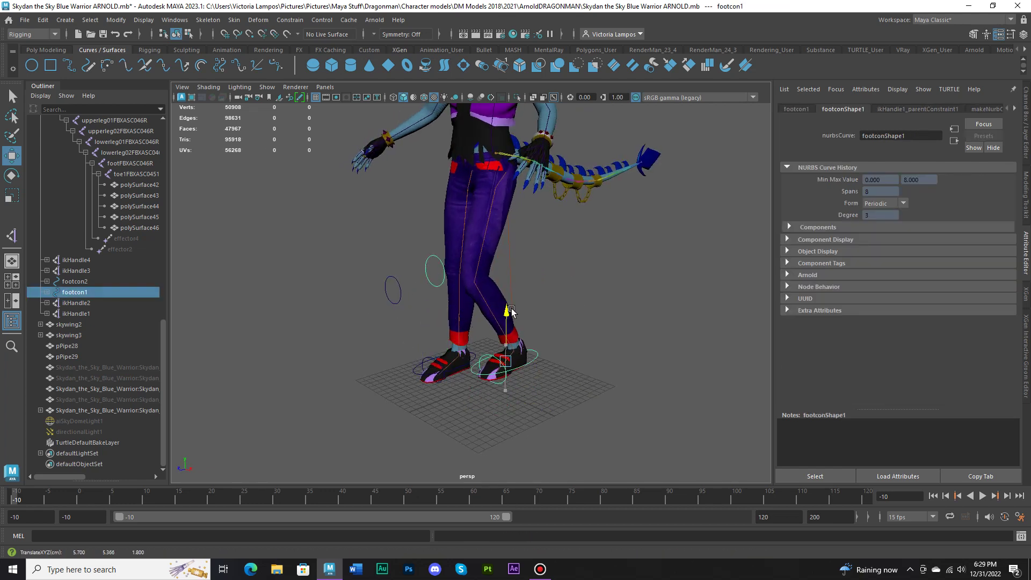
# Step: With footcon1 raised, move knee1 down and sideways to test the knee aim, and undo the moves
pyautogui.hotkey('ctrl', 'z')
pyautogui.hotkey('ctrl', 'z')
pyautogui.hotkey('ctrl', 'z')
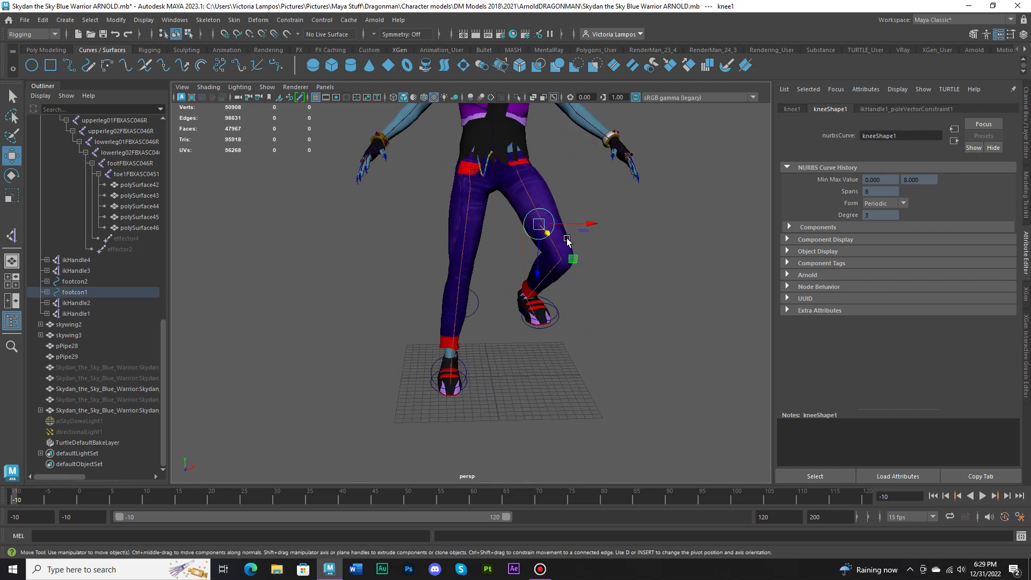
pyautogui.moveTo(567, 240); pyautogui.dragTo(575, 272, button='middle')
pyautogui.hotkey('ctrl', 'z')
pyautogui.click(542, 239)
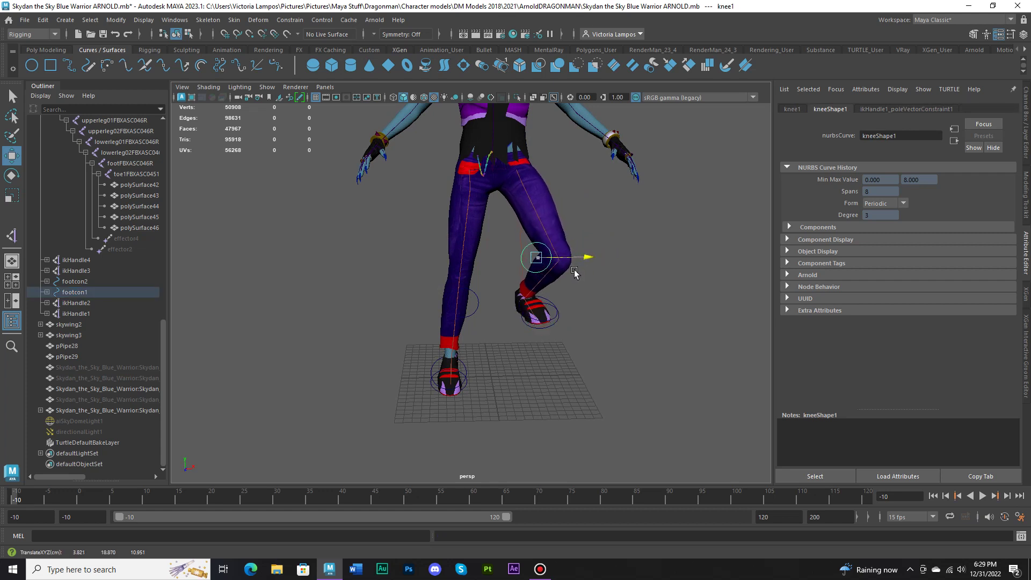
pyautogui.moveTo(575, 273); pyautogui.dragTo(635, 278)
pyautogui.hotkey('ctrl', 'z')
pyautogui.hotkey('ctrl', 'z')
pyautogui.hotkey('ctrl', 'z')
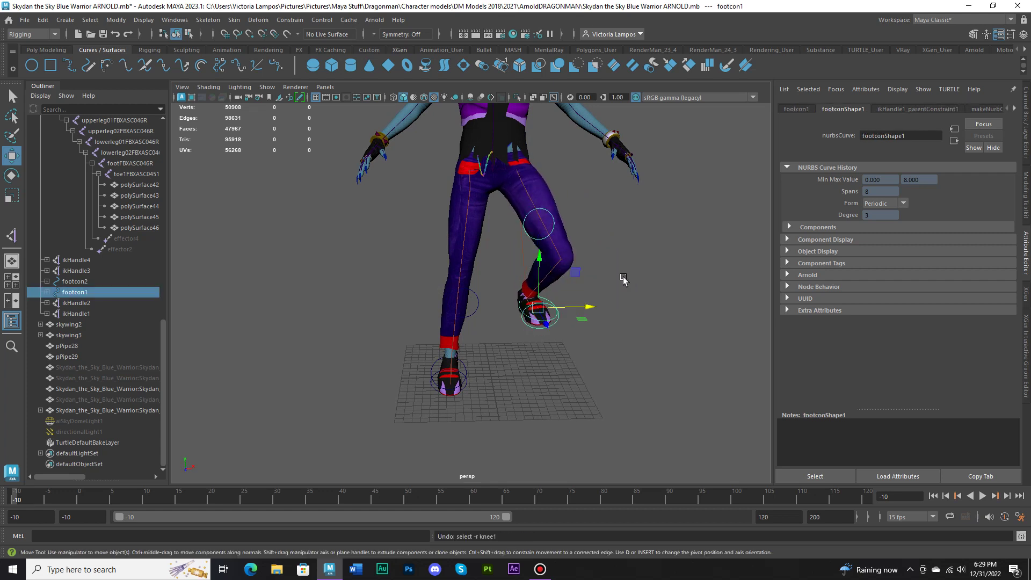
pyautogui.hotkey('ctrl', 'z')
# Step: Raise footcon2 about 9.7 units, move knee2 sideways to test the knee aim, and undo the moves
pyautogui.keyDown('alt'); pyautogui.moveTo(616, 317); pyautogui.dragTo(552, 383); pyautogui.keyUp('alt')
pyautogui.keyDown('alt'); pyautogui.moveTo(551, 314); pyautogui.dragTo(444, 292); pyautogui.keyUp('alt')
pyautogui.click(461, 412)
pyautogui.keyDown('alt'); pyautogui.moveTo(445, 300); pyautogui.dragTo(485, 304); pyautogui.keyUp('alt')
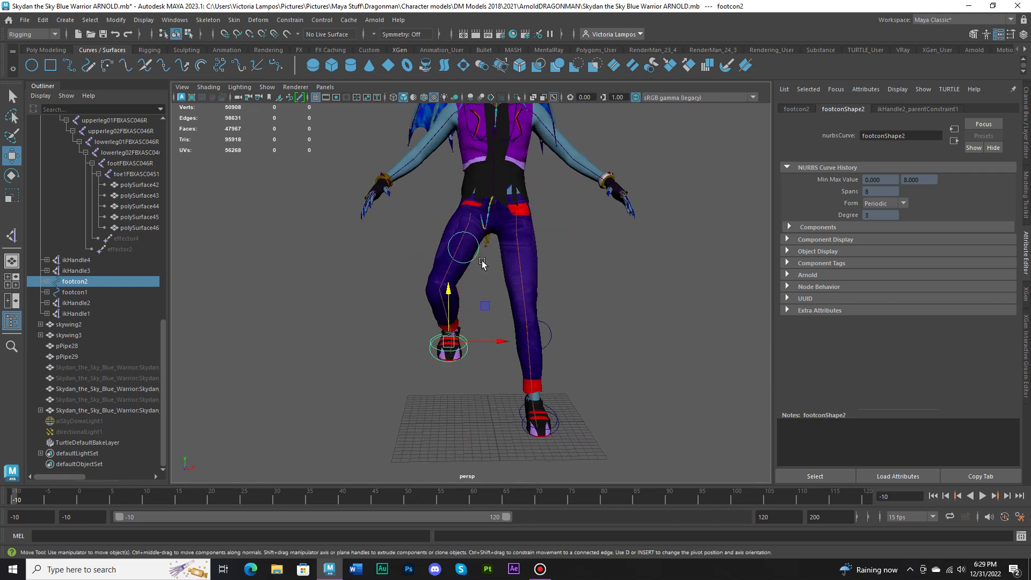
pyautogui.click(476, 251)
pyautogui.click(478, 252)
pyautogui.moveTo(506, 247); pyautogui.dragTo(533, 244)
pyautogui.hotkey('ctrl', 'z')
pyautogui.hotkey('ctrl', 'z')
pyautogui.hotkey('ctrl', 'z')
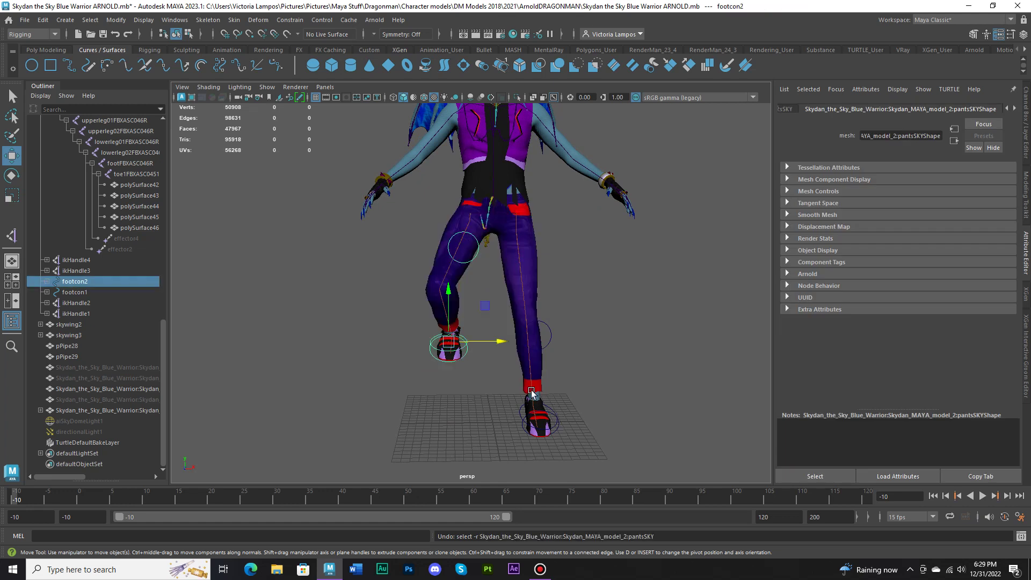
pyautogui.hotkey('ctrl', 'z')
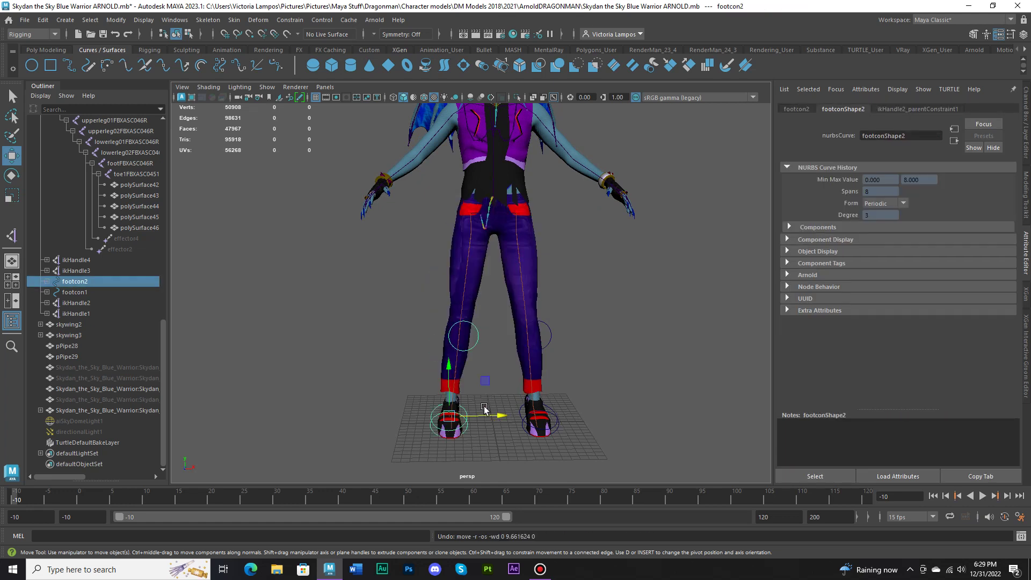
# Step: Raise footcon1 about 9.9 units to test the knee1 control, and undo the move
pyautogui.click(552, 342)
pyautogui.click(554, 411)
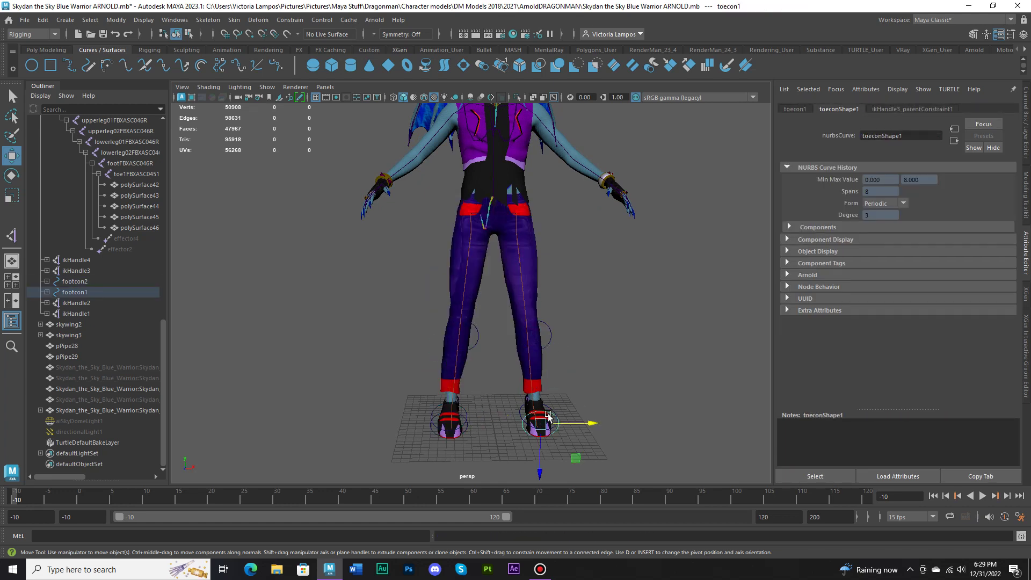
pyautogui.click(553, 409)
pyautogui.moveTo(540, 376); pyautogui.dragTo(594, 261)
pyautogui.click(540, 259)
pyautogui.hotkey('ctrl', 'z')
pyautogui.hotkey('ctrl', 'z')
pyautogui.hotkey('ctrl', 'z')
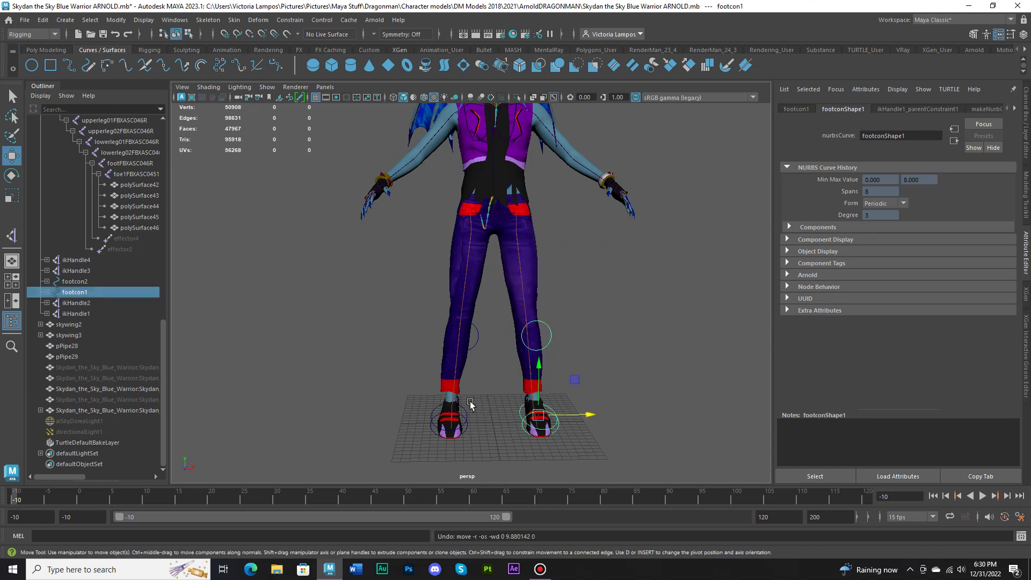
# Step: Raise footcon2 and select its knee circle to test the bent leg, and undo the moves
pyautogui.keyDown('alt'); pyautogui.moveTo(470, 403); pyautogui.dragTo(540, 443); pyautogui.keyUp('alt')
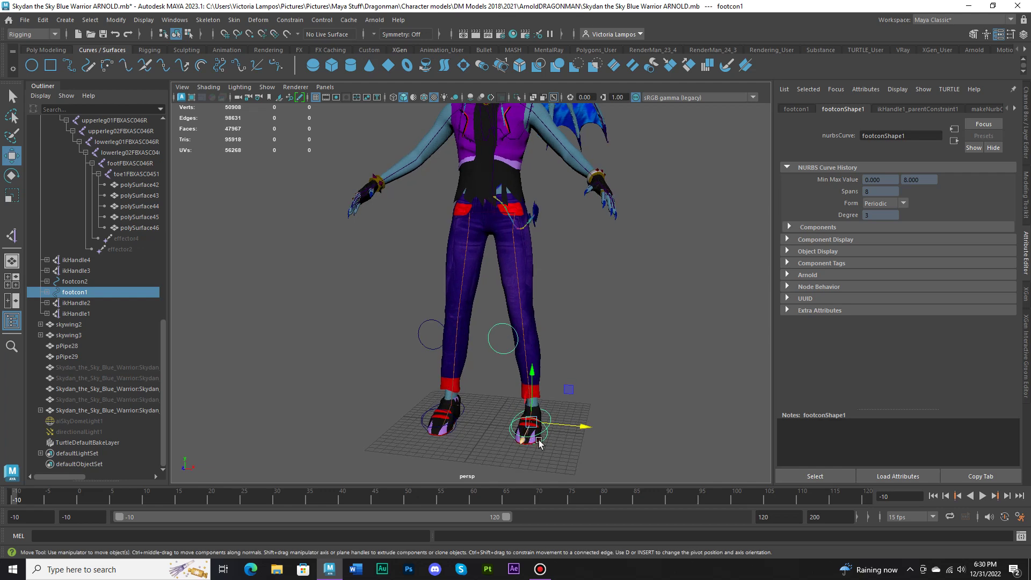
pyautogui.click(484, 377)
pyautogui.click(463, 414)
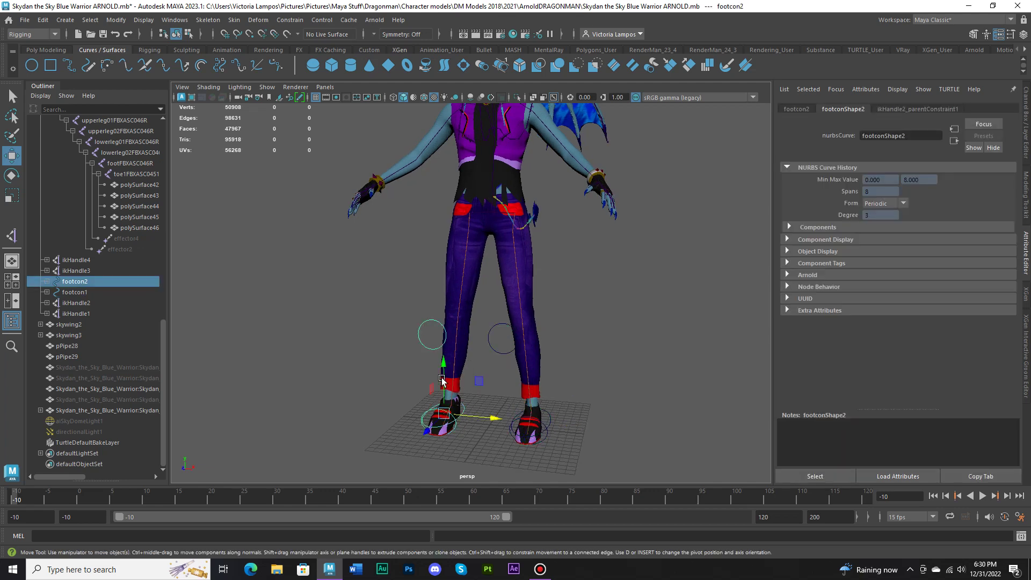
pyautogui.moveTo(445, 367); pyautogui.dragTo(448, 292)
pyautogui.keyDown('alt'); pyautogui.moveTo(448, 292); pyautogui.dragTo(486, 322); pyautogui.keyUp('alt')
pyautogui.click(477, 271)
pyautogui.hotkey('ctrl', 'z')
pyautogui.hotkey('ctrl', 'z')
pyautogui.hotkey('ctrl', 'z')
# Step: Move the root joint down to recheck both legs bending together, and undo the move
pyautogui.click(487, 197)
pyautogui.moveTo(487, 263); pyautogui.dragTo(578, 443)
pyautogui.hotkey('ctrl', 'z')
# Step: Select the lower leg joints of both legs and examine their rotation and degrees of freedom settings
pyautogui.click(526, 445)
pyautogui.click(450, 378)
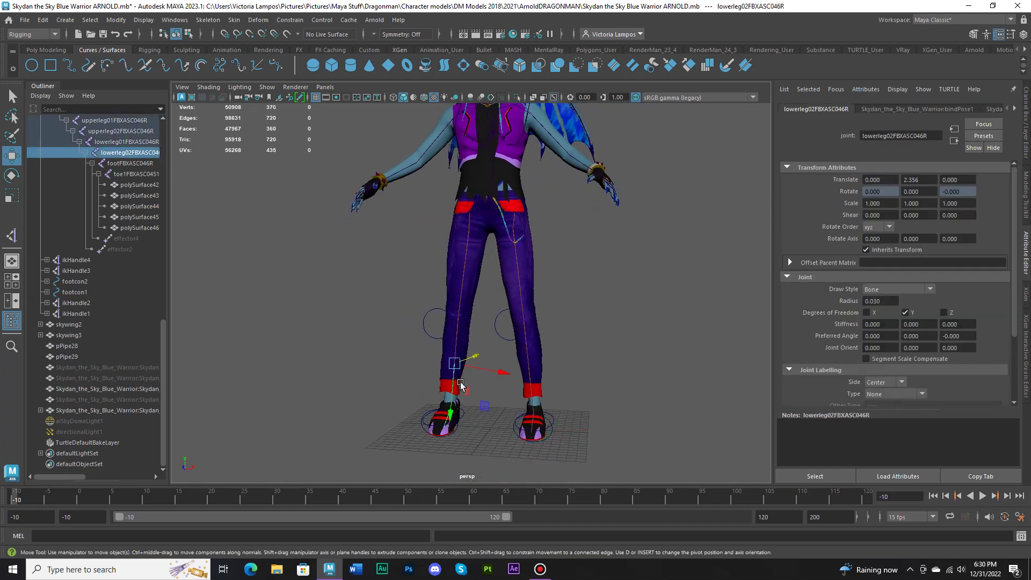
pyautogui.keyDown('alt'); pyautogui.moveTo(460, 387); pyautogui.dragTo(472, 424); pyautogui.keyUp('alt')
pyautogui.keyDown('alt'); pyautogui.moveTo(531, 287); pyautogui.dragTo(574, 457); pyautogui.keyUp('alt')
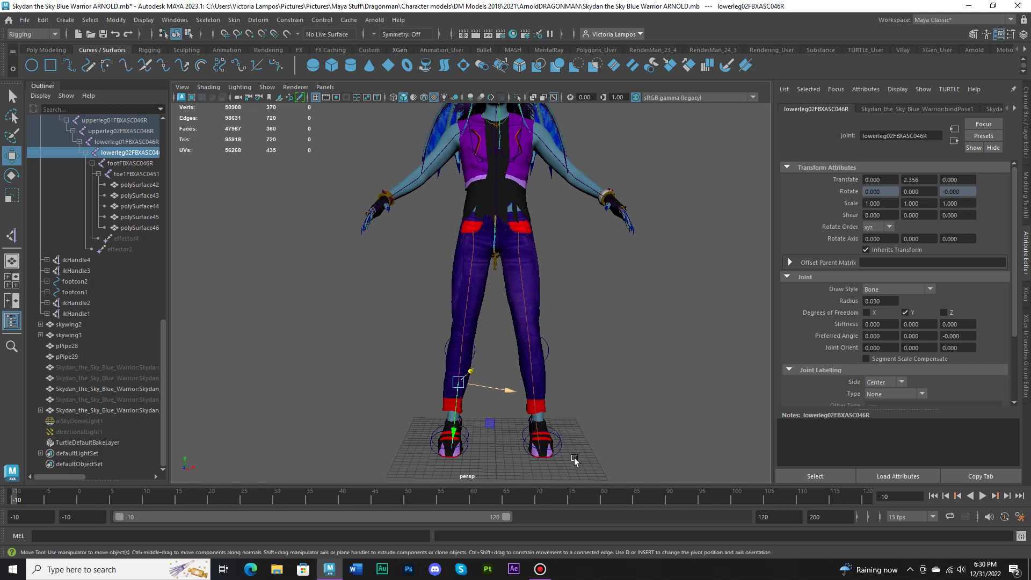
pyautogui.click(522, 396)
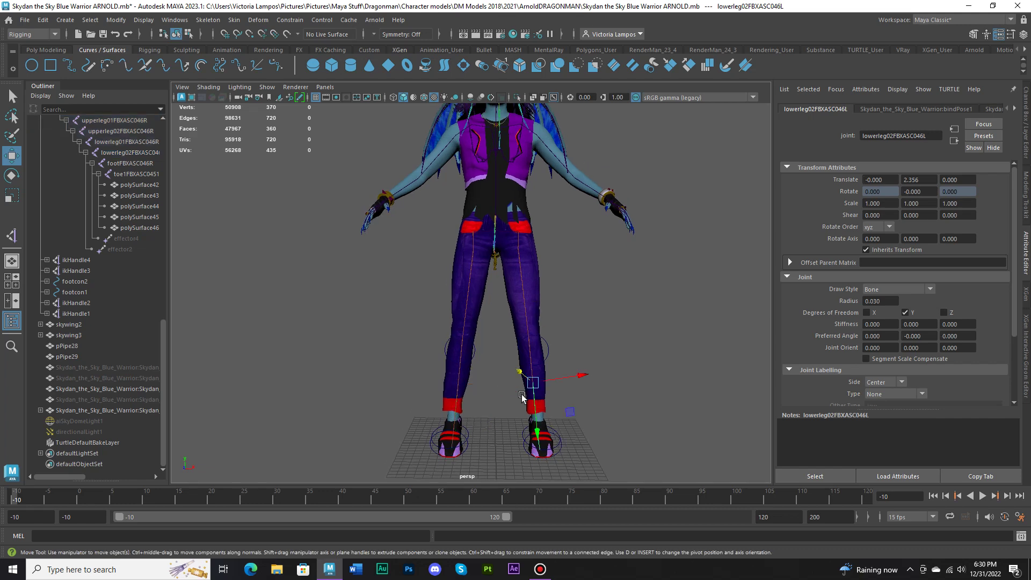
pyautogui.click(452, 379)
pyautogui.click(470, 353)
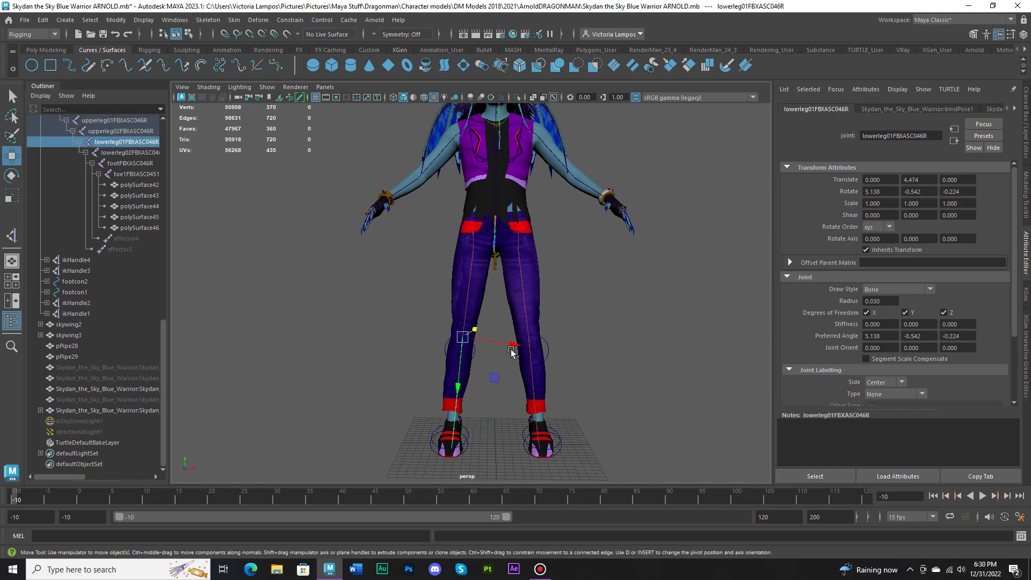
# Step: Select the upper leg joints of both legs and compare their rotation and degrees of freedom settings
pyautogui.click(521, 353)
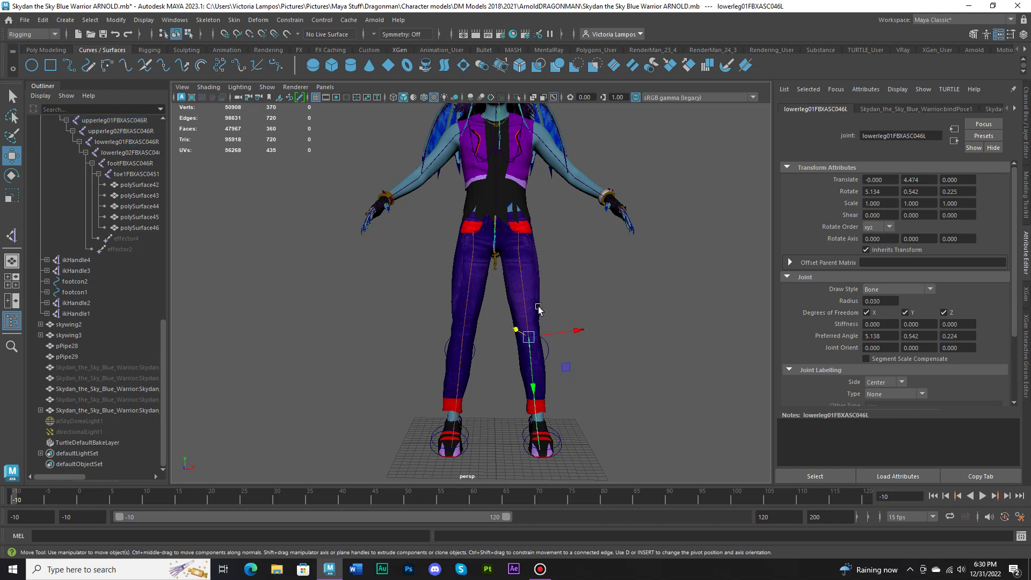
pyautogui.click(517, 307)
pyautogui.click(458, 310)
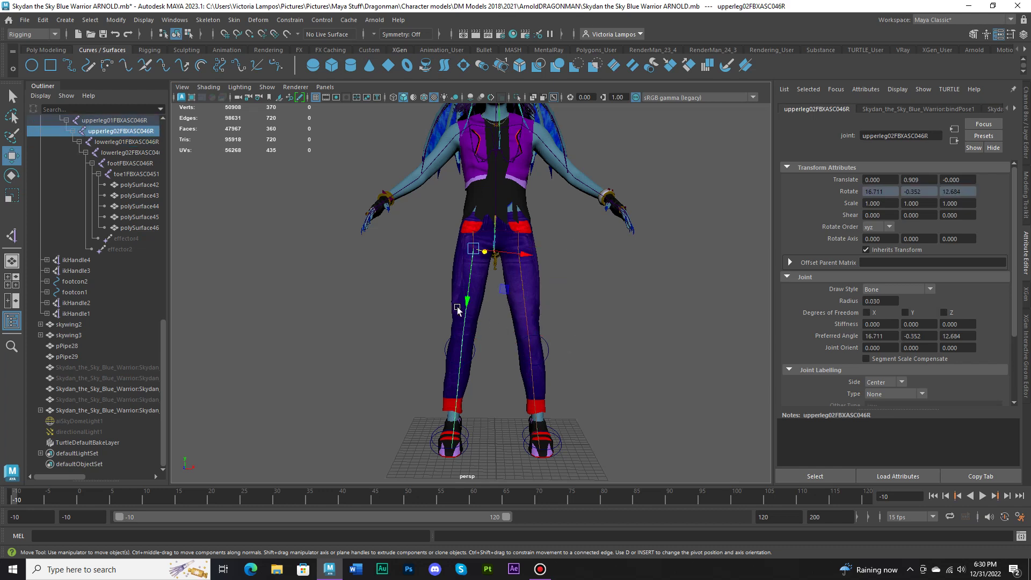
pyautogui.press('Up')
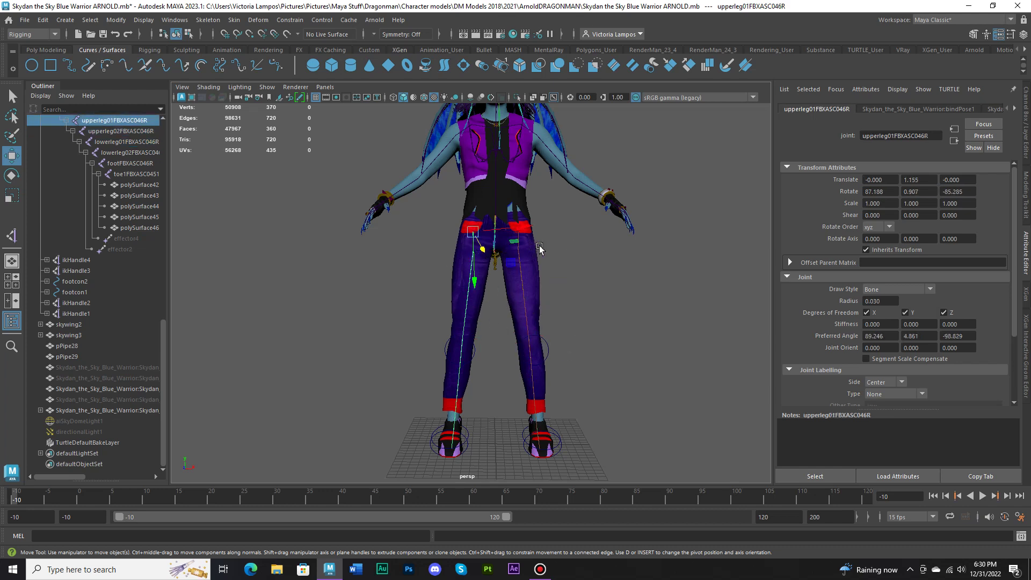
pyautogui.click(515, 241)
pyautogui.click(479, 246)
pyautogui.moveTo(521, 246); pyautogui.dragTo(518, 243)
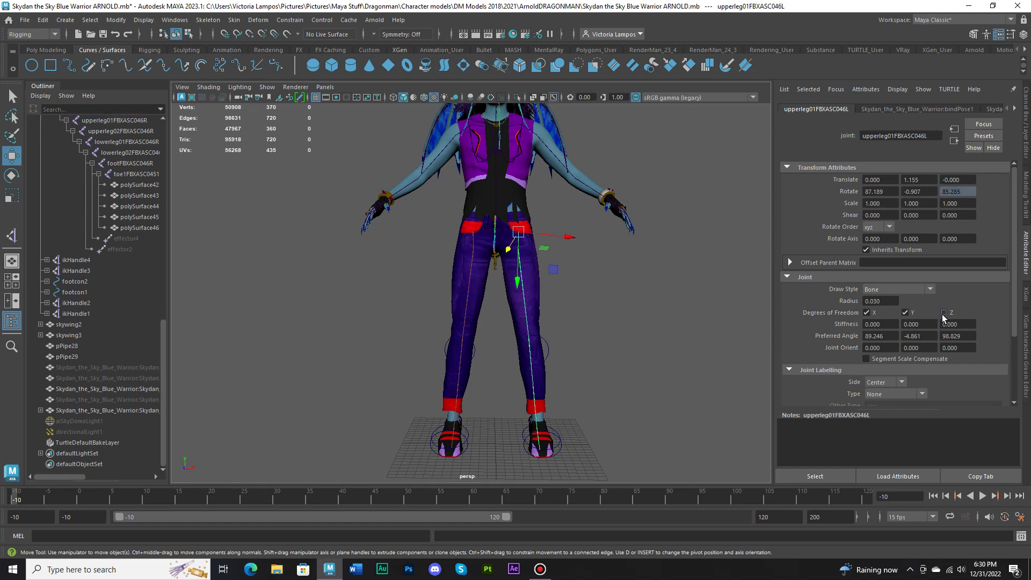
# Step: Raise footcon1 and shift the knee1 control sideways to test the bent leg, and undo the moves
pyautogui.keyDown('alt'); pyautogui.moveTo(638, 320); pyautogui.dragTo(629, 326); pyautogui.keyUp('alt')
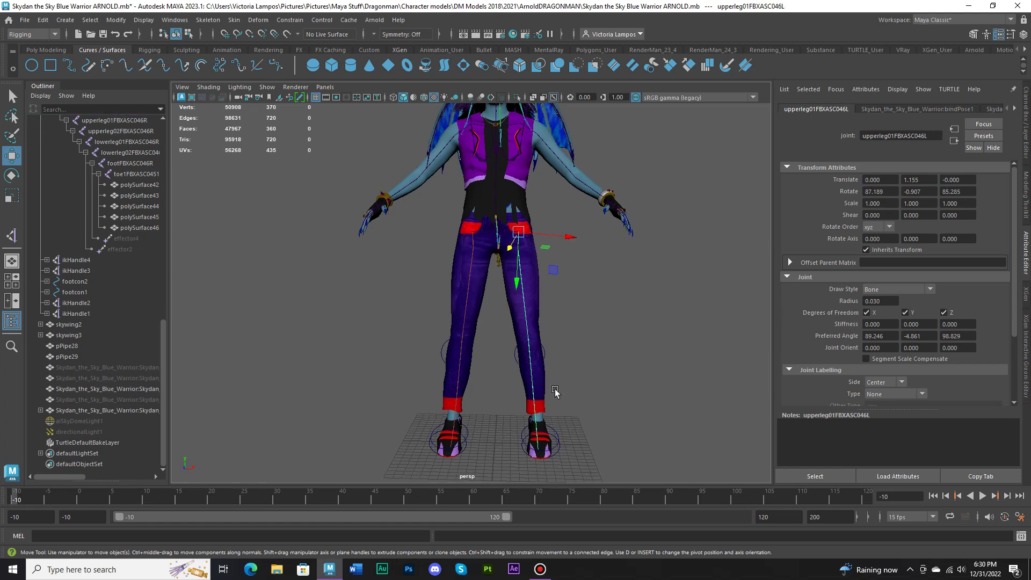
pyautogui.click(559, 456)
pyautogui.keyDown('alt'); pyautogui.moveTo(558, 456); pyautogui.dragTo(535, 346); pyautogui.keyUp('alt')
pyautogui.keyDown('alt'); pyautogui.moveTo(536, 347); pyautogui.dragTo(571, 349); pyautogui.keyUp('alt')
pyautogui.keyDown('alt'); pyautogui.moveTo(569, 306); pyautogui.dragTo(565, 303); pyautogui.keyUp('alt')
pyautogui.click(550, 246)
pyautogui.moveTo(576, 248); pyautogui.dragTo(551, 258)
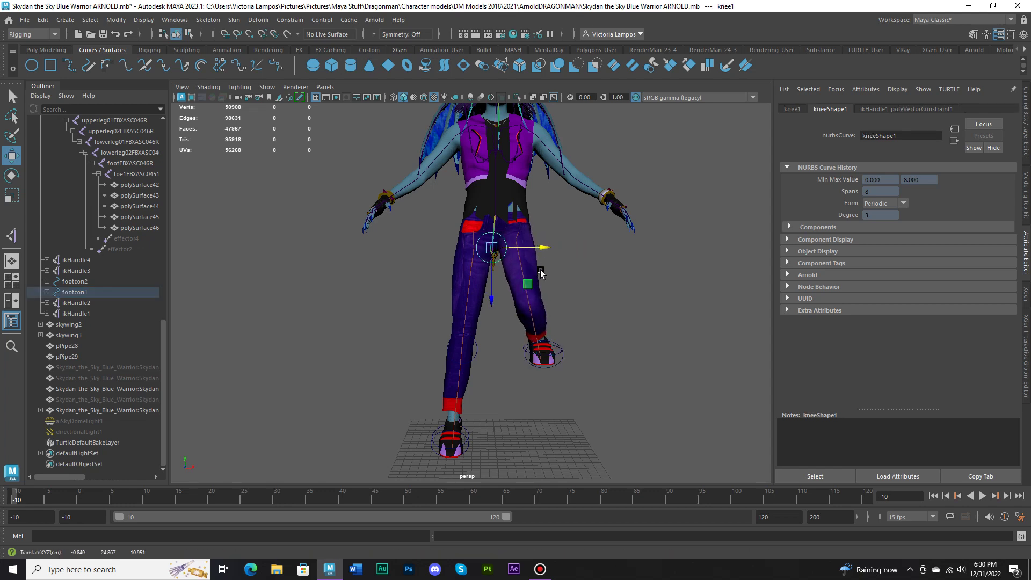
pyautogui.hotkey('ctrl', 'z')
pyautogui.hotkey('ctrl', 'z')
pyautogui.hotkey('ctrl', 'z')
# Step: Select the root joint, lower it and shift it backward to test both legs crouching, and undo the moves
pyautogui.click(607, 315)
pyautogui.keyDown('alt'); pyautogui.moveTo(591, 304); pyautogui.dragTo(603, 387, button='middle'); pyautogui.keyUp('alt')
pyautogui.keyDown('alt'); pyautogui.moveTo(603, 387); pyautogui.dragTo(592, 348); pyautogui.keyUp('alt')
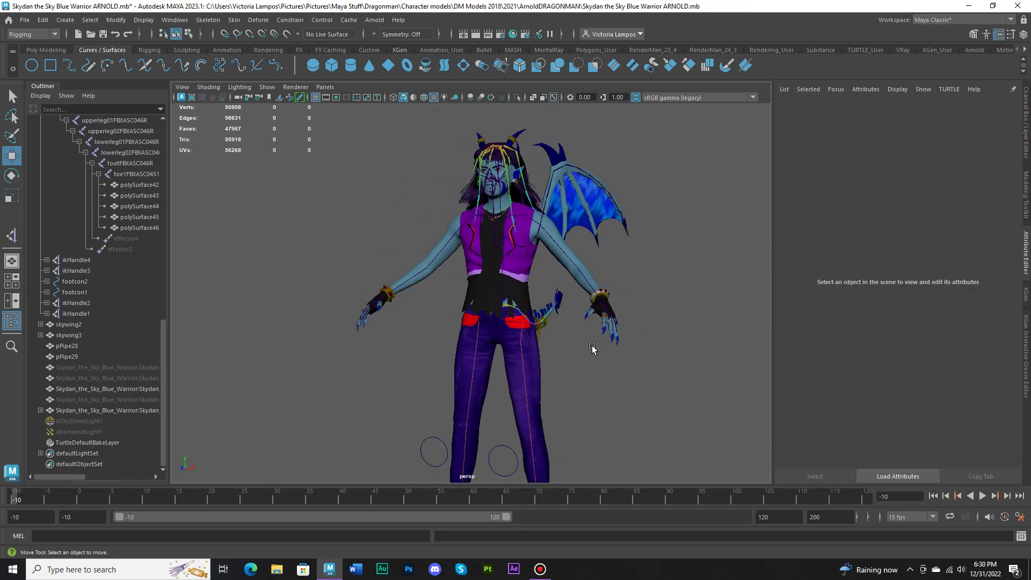
pyautogui.keyDown('alt'); pyautogui.moveTo(592, 348); pyautogui.dragTo(580, 380, button='middle'); pyautogui.keyUp('alt')
pyautogui.keyDown('alt'); pyautogui.moveTo(580, 379); pyautogui.dragTo(459, 299); pyautogui.keyUp('alt')
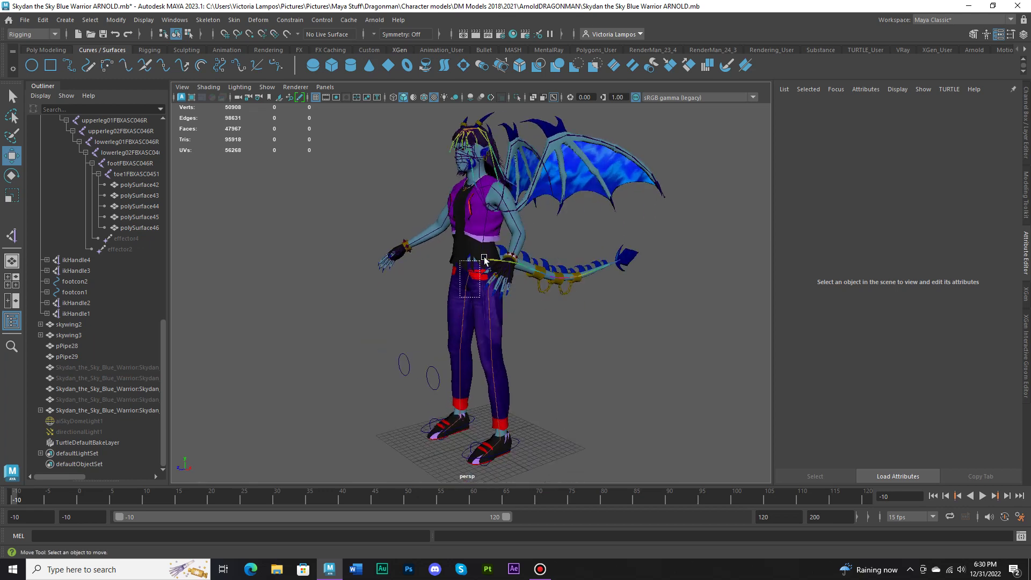
pyautogui.moveTo(484, 260); pyautogui.dragTo(484, 261)
pyautogui.moveTo(483, 333); pyautogui.dragTo(483, 382)
pyautogui.keyDown('alt'); pyautogui.moveTo(483, 381); pyautogui.dragTo(437, 362); pyautogui.keyUp('alt')
pyautogui.moveTo(433, 318); pyautogui.dragTo(468, 323)
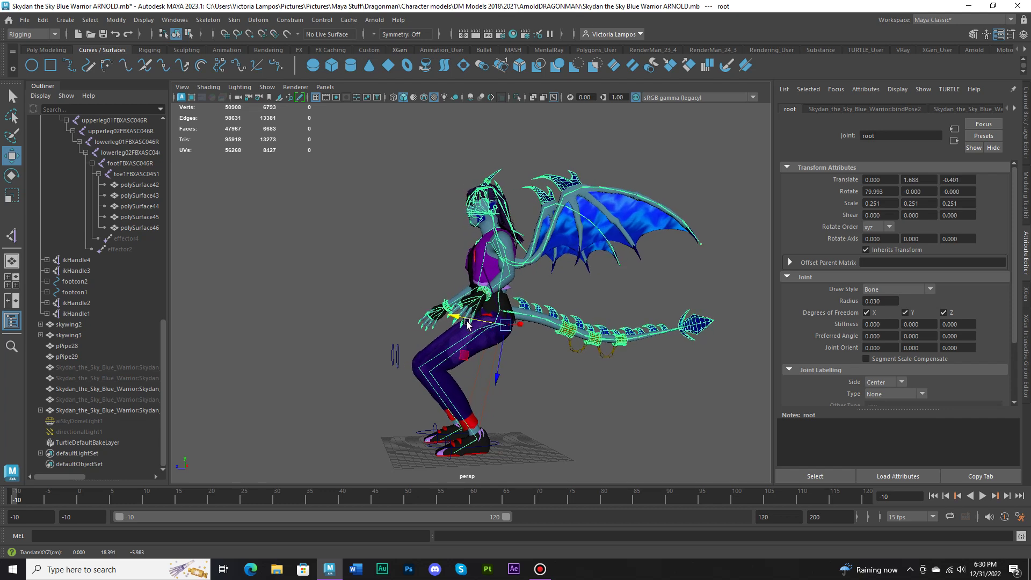
pyautogui.hotkey('ctrl', 'z')
pyautogui.hotkey('ctrl', 'z')
pyautogui.hotkey('ctrl', 'z')
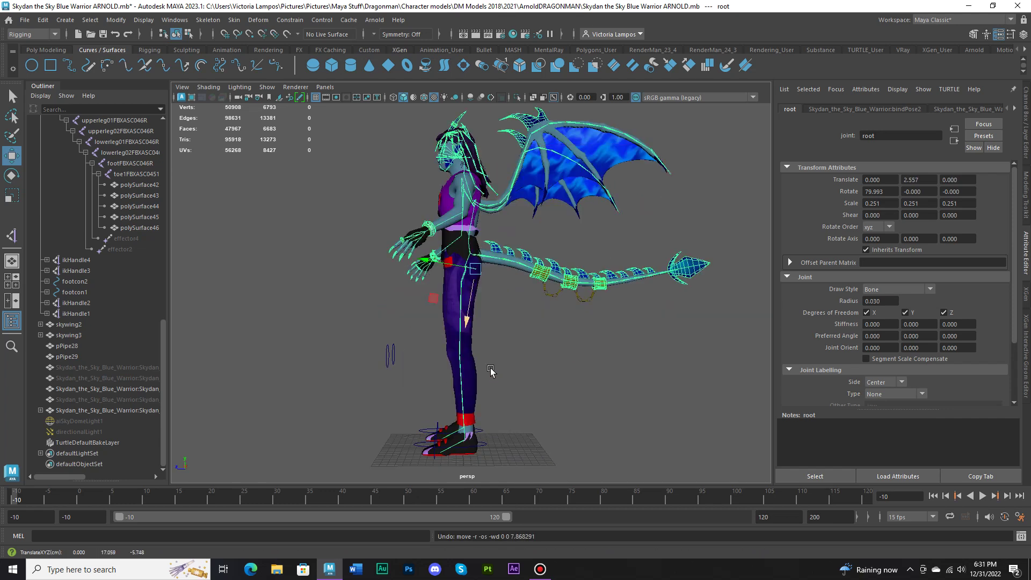
pyautogui.moveTo(468, 318); pyautogui.dragTo(542, 359)
pyautogui.hotkey('ctrl', 'z')
# Step: Turn off the X-ray joints display in the viewport and save the scene
pyautogui.click(555, 99)
pyautogui.keyDown('alt'); pyautogui.moveTo(550, 244); pyautogui.dragTo(565, 226, button='middle'); pyautogui.keyUp('alt')
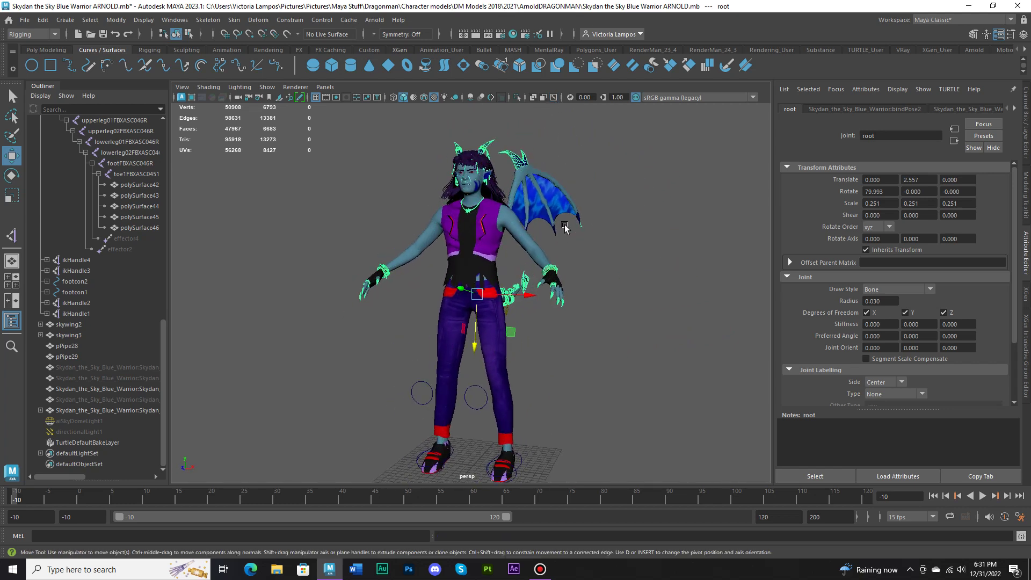
pyautogui.click(25, 20)
pyautogui.click(43, 66)
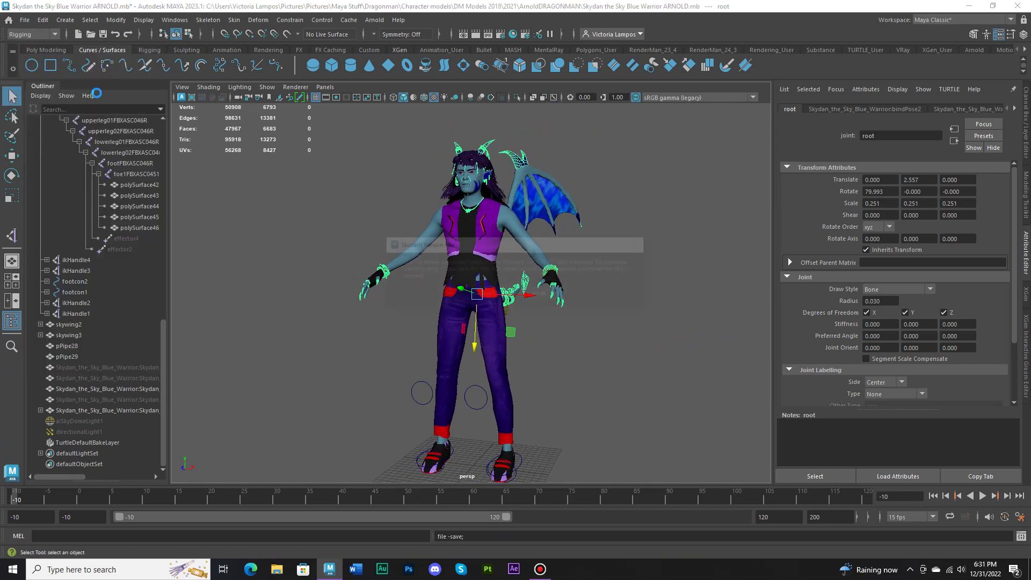
pyautogui.click(489, 294)
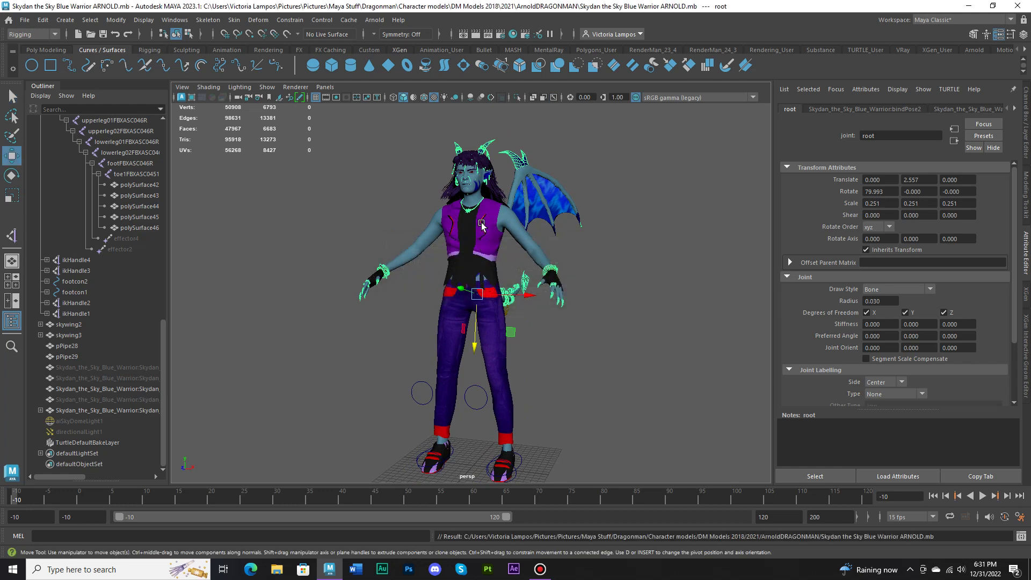
pyautogui.moveTo(445, 4)
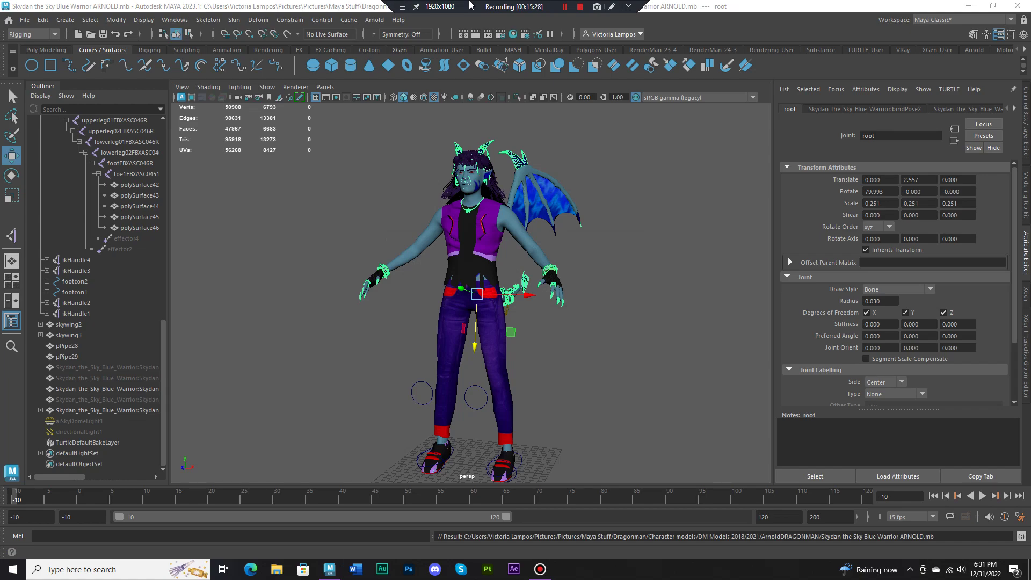
pyautogui.scroll(3, 571, 179)
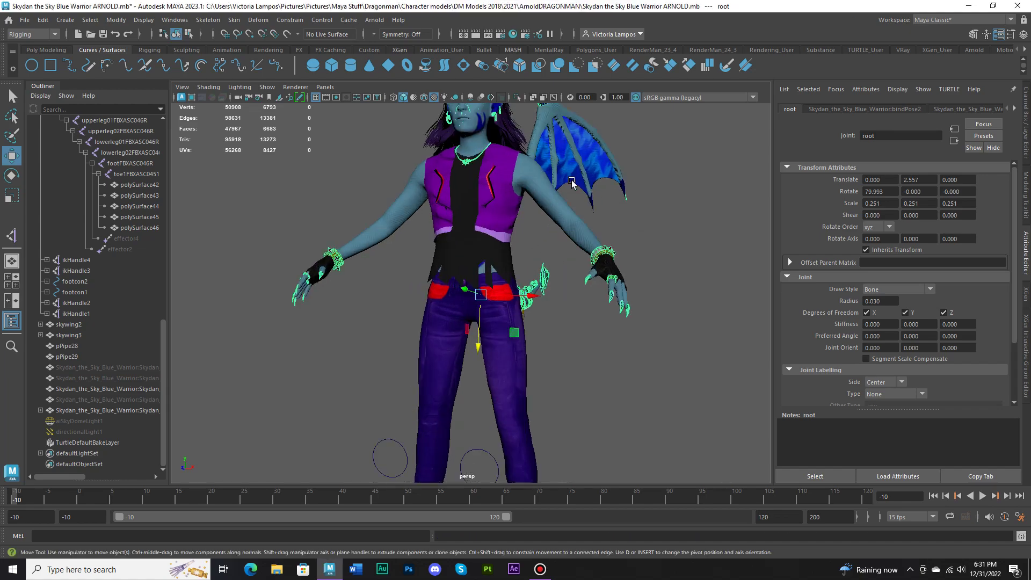
pyautogui.keyDown('alt'); pyautogui.moveTo(571, 179); pyautogui.dragTo(560, 226); pyautogui.keyUp('alt')
pyautogui.scroll(2, 504, 298)
pyautogui.scroll(-3, 379, 310)
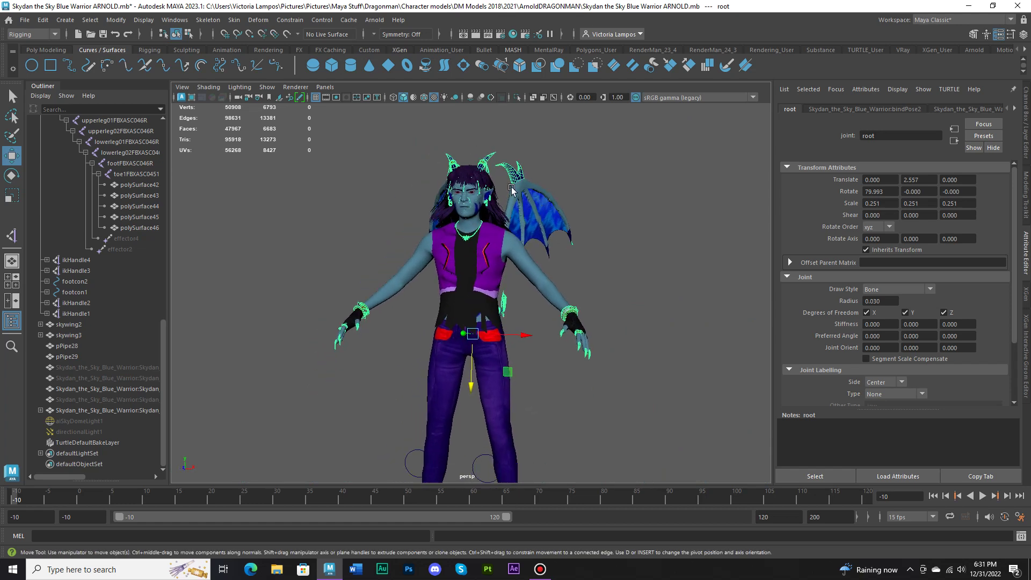